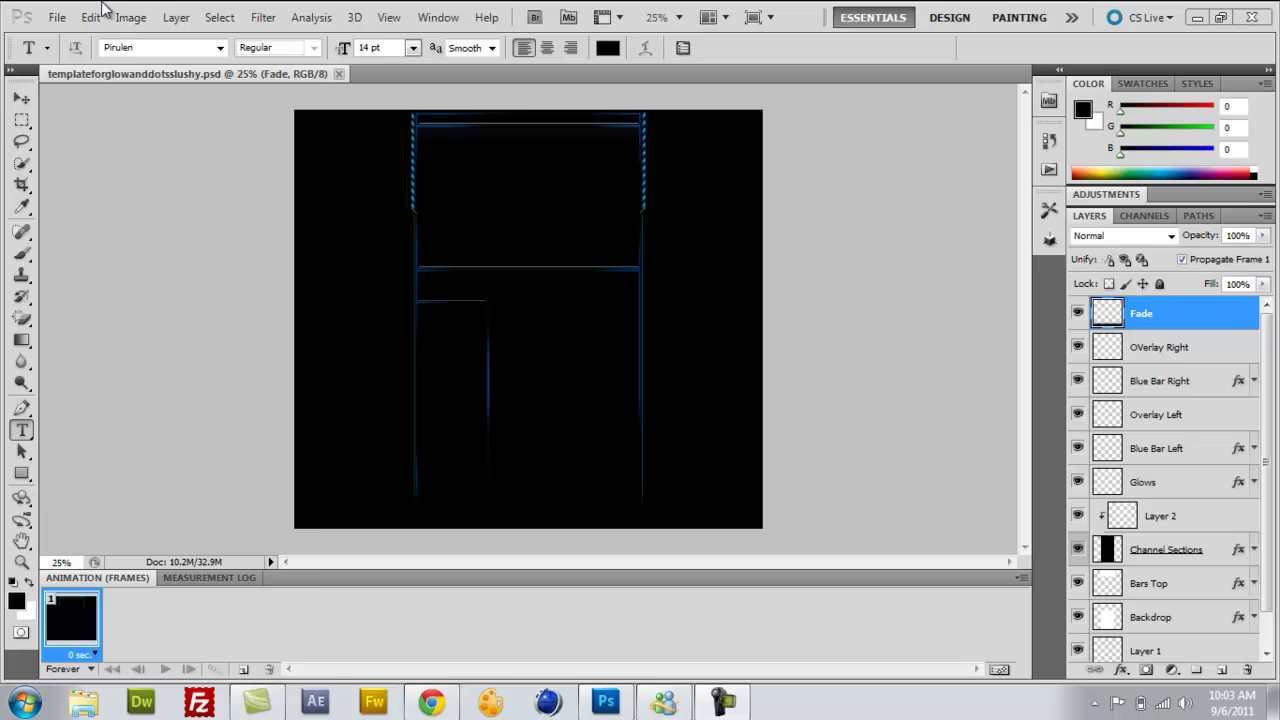
Step: Place the eXtinct logo file into the template document
left_click(100, 381)
left_click(751, 77)
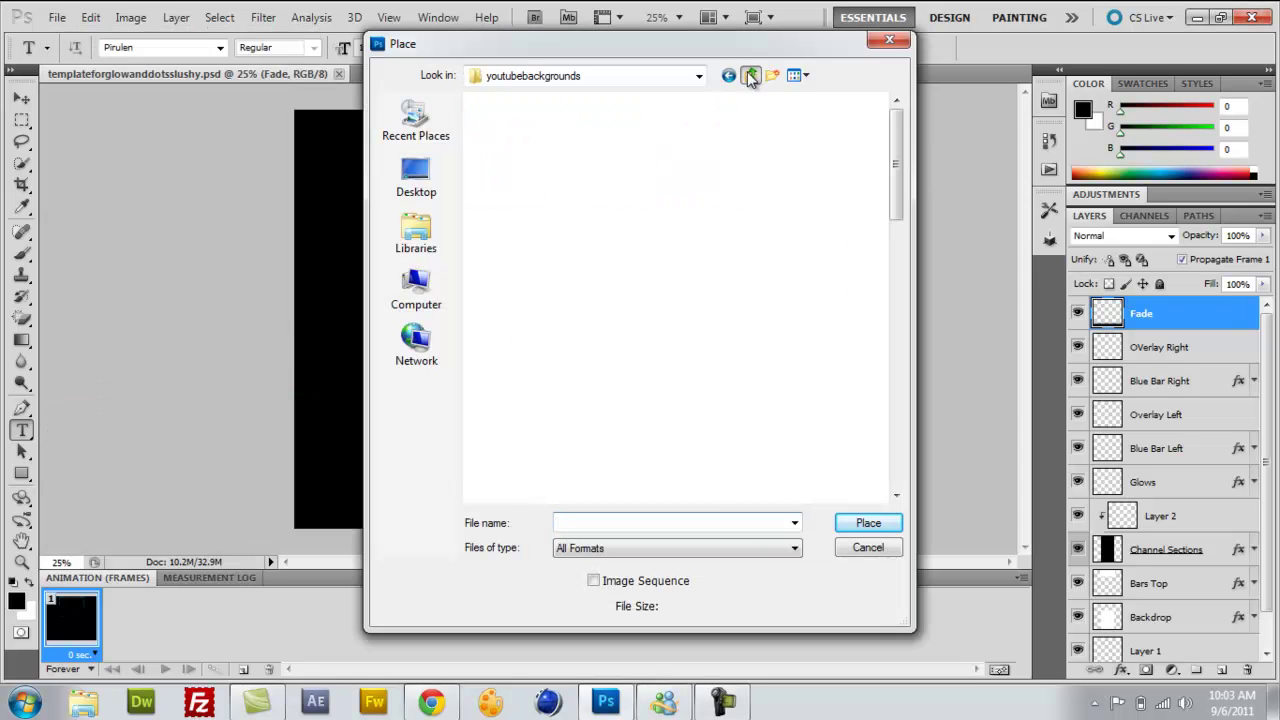
left_click(751, 77)
scroll(871, 214, "down", 5)
key("Escape")
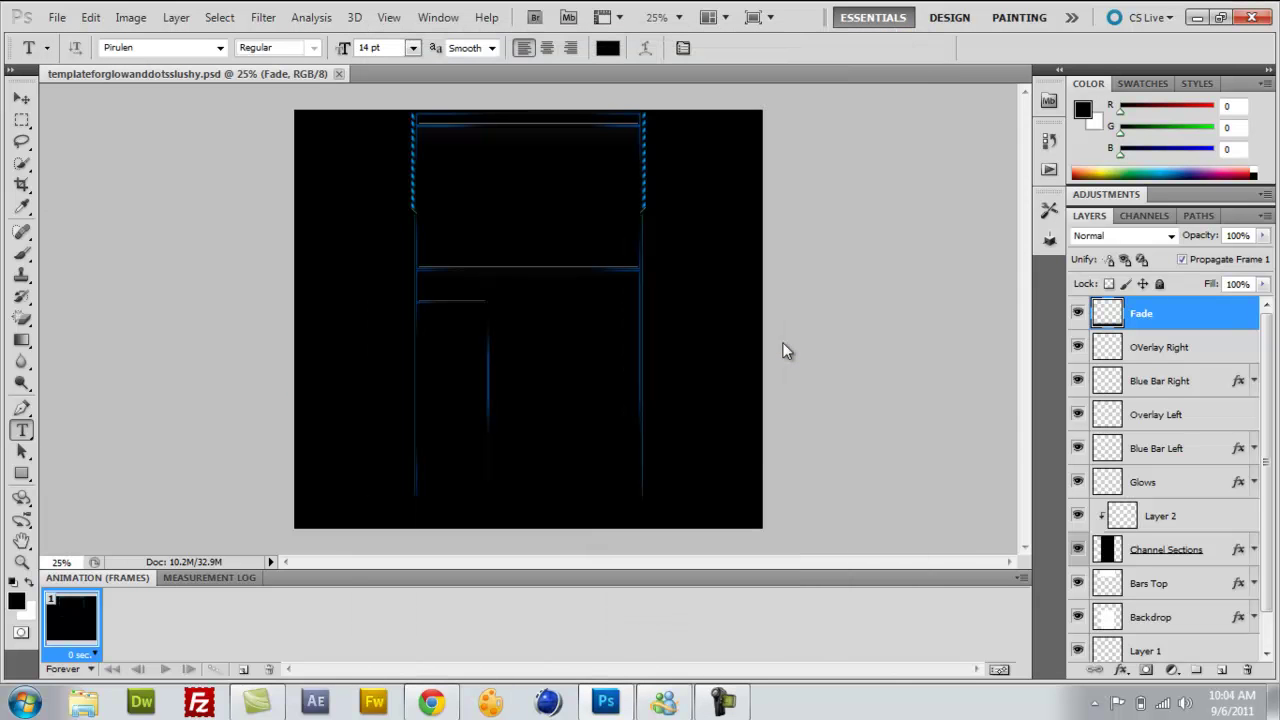
left_click(780, 475)
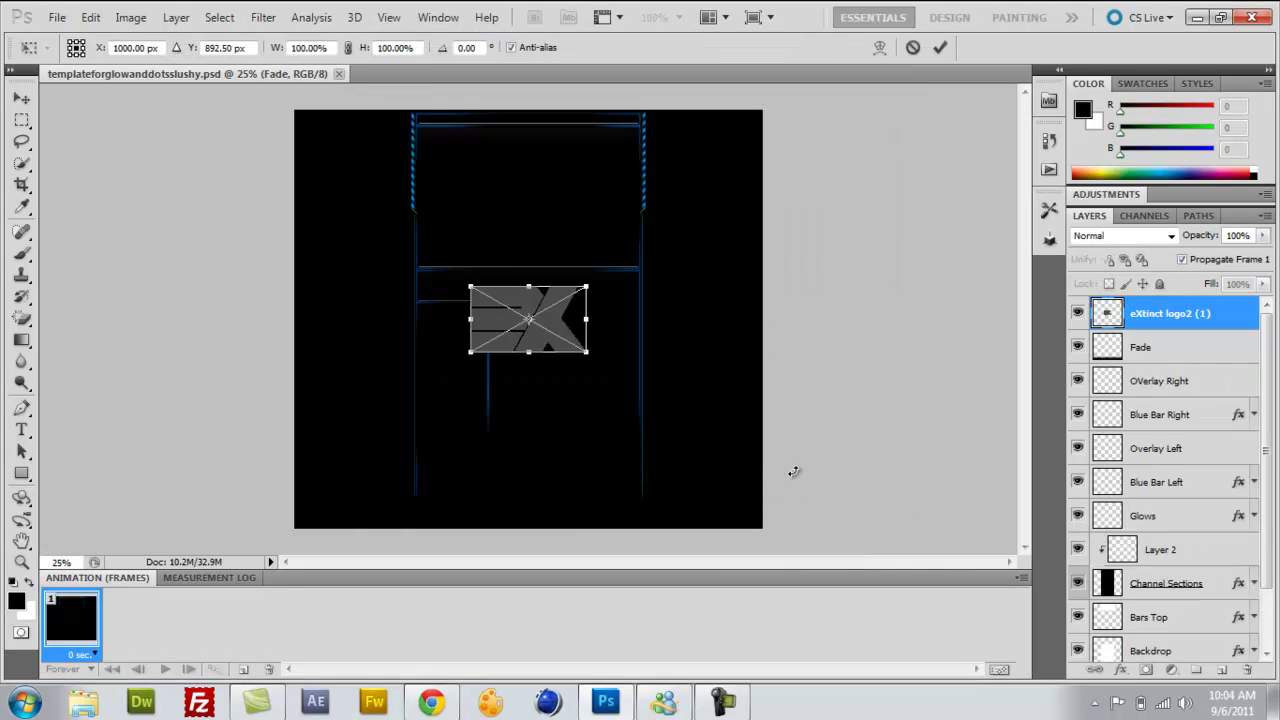
Step: Rotate and move the logo into the canvas's upper-left corner and commit it
left_click_drag(794, 471, 528, 228)
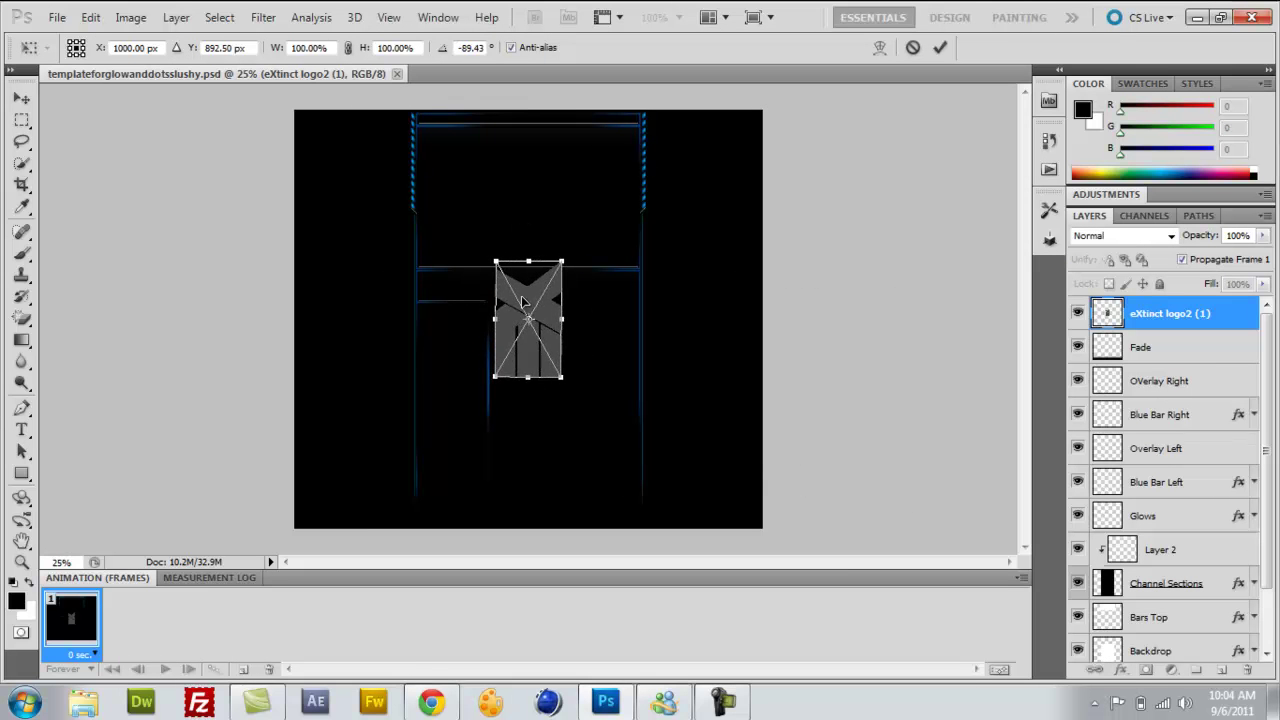
left_click_drag(530, 350, 363, 250)
mouse_move(382, 120)
left_mouse_down()
mouse_move(446, 166)
mouse_move(471, 237)
left_mouse_up()
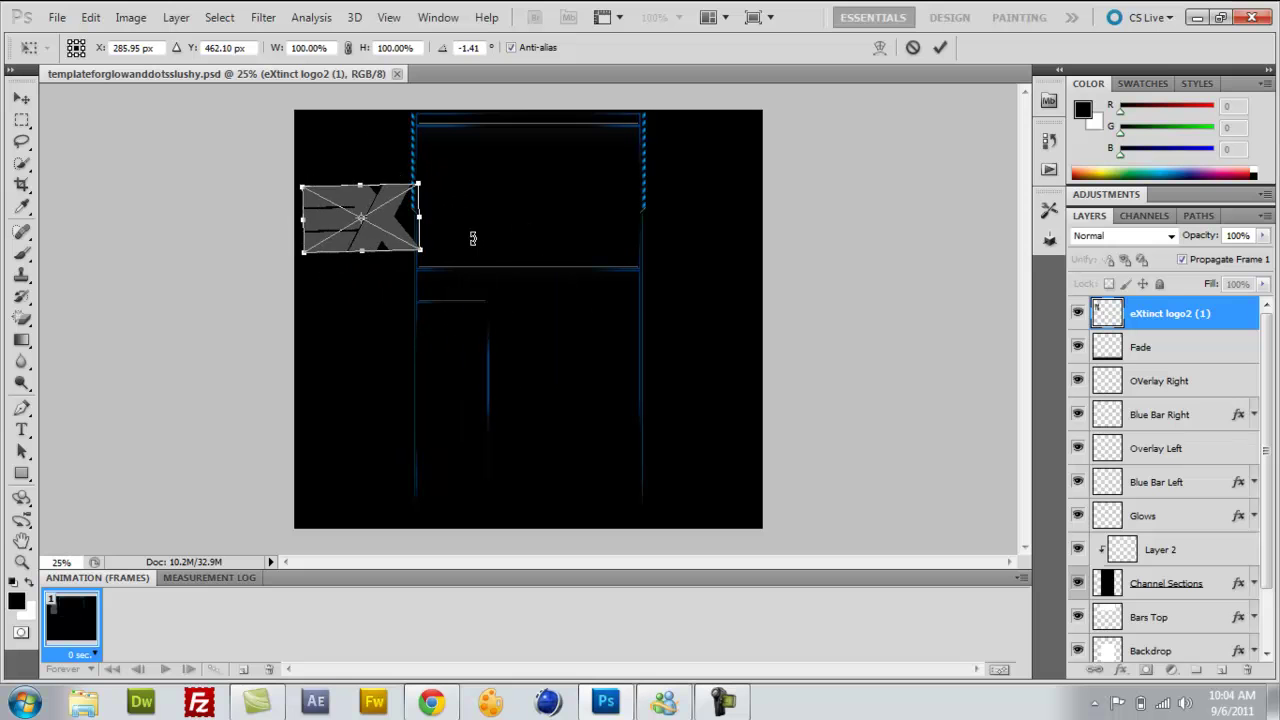
left_click_drag(390, 225, 383, 175)
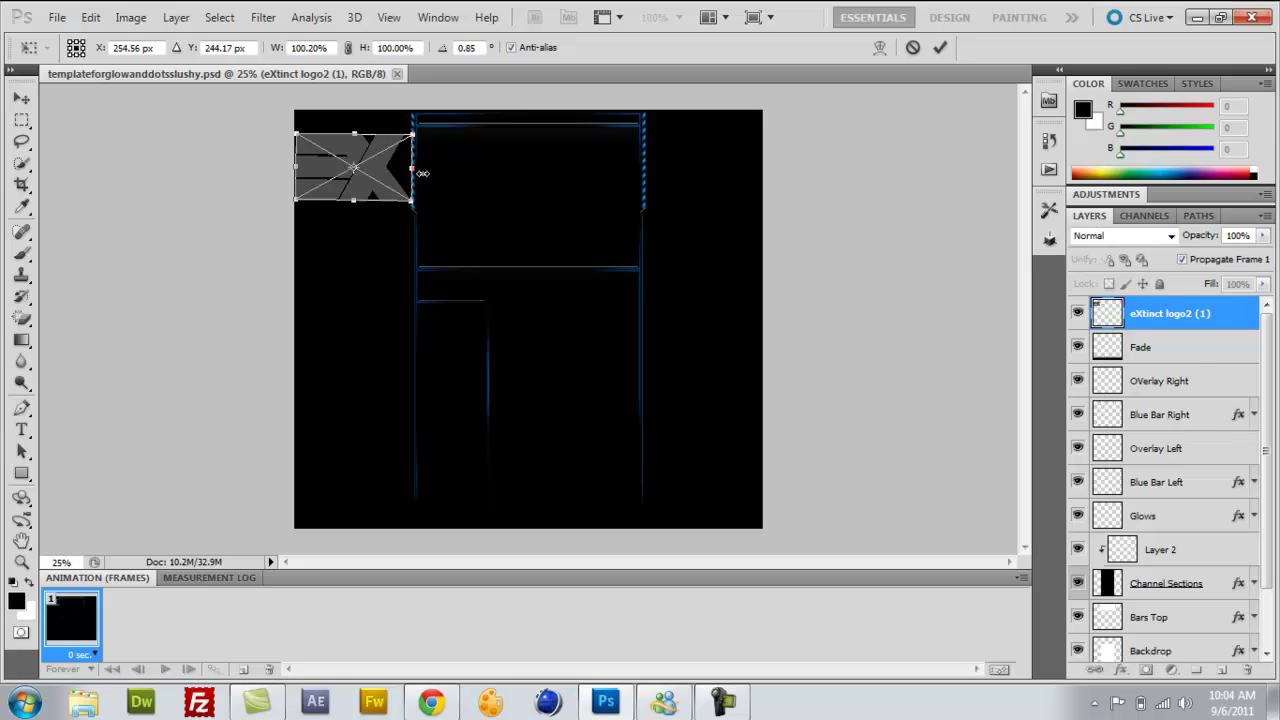
key("Return")
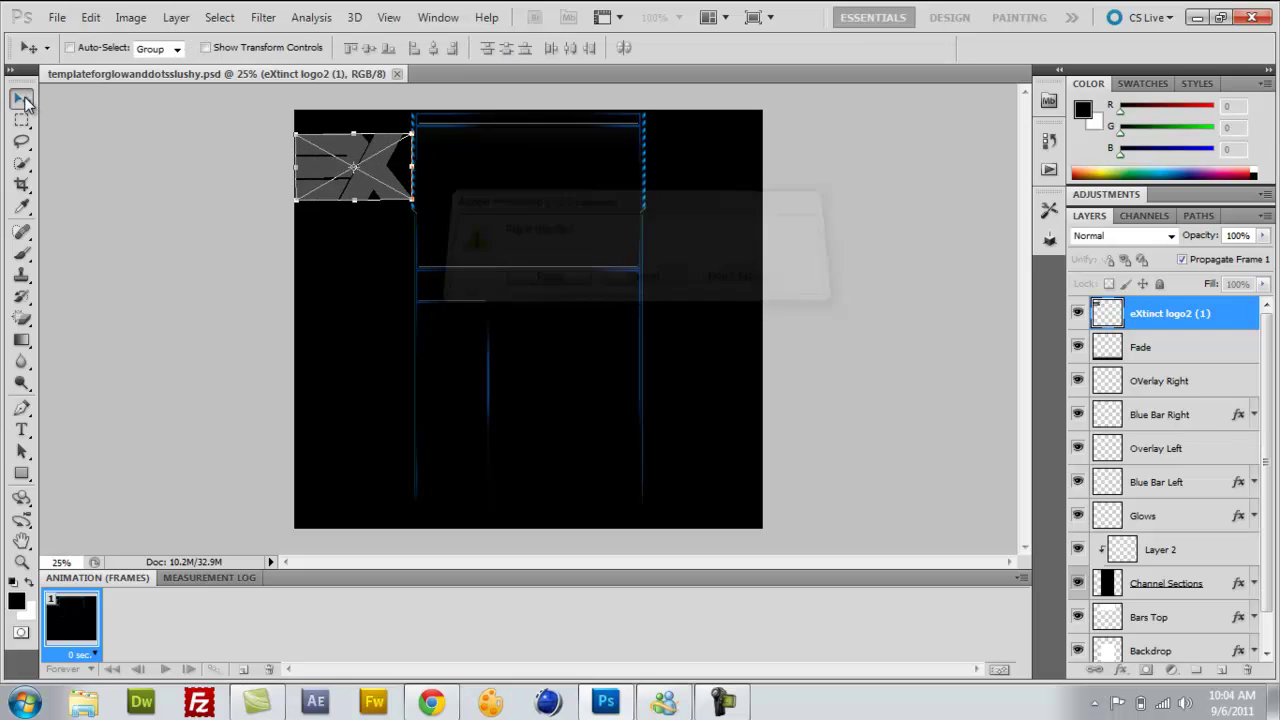
Step: Fine-tune the logo's rotation so it sits level, and finish the placement
left_click(90, 17)
mouse_move(153, 363)
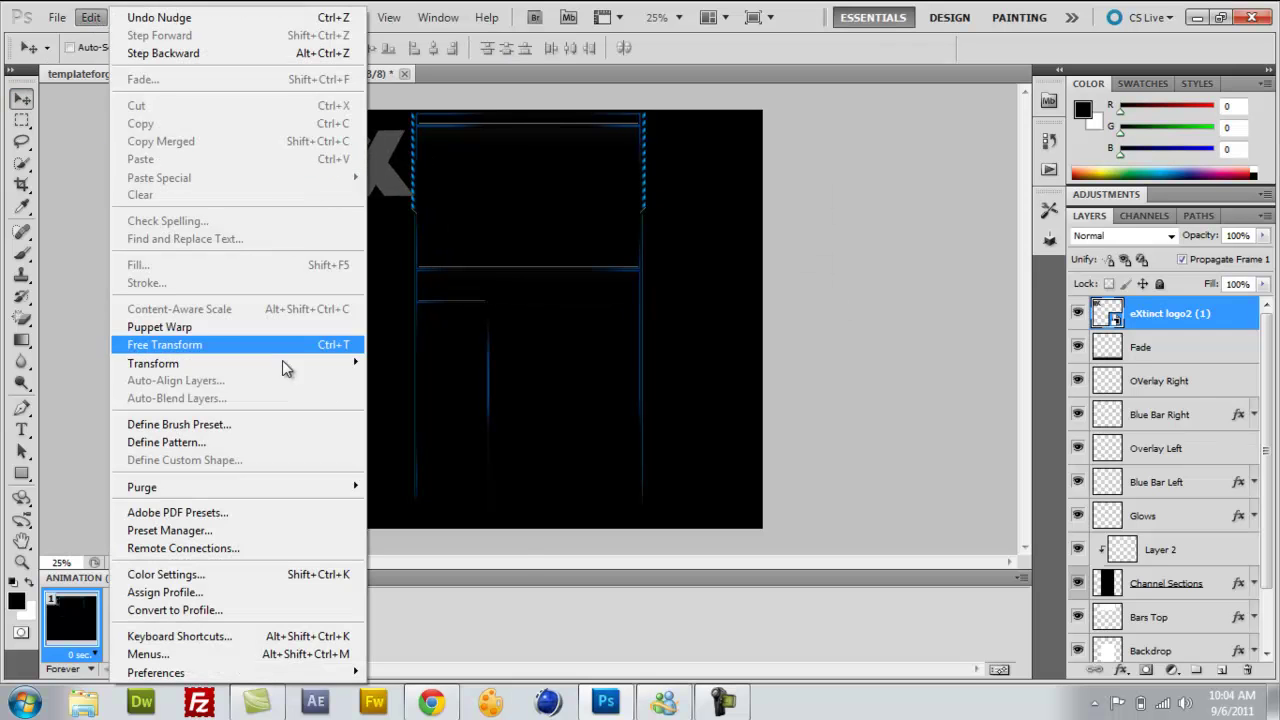
left_click(398, 410)
left_click_drag(444, 184, 445, 184)
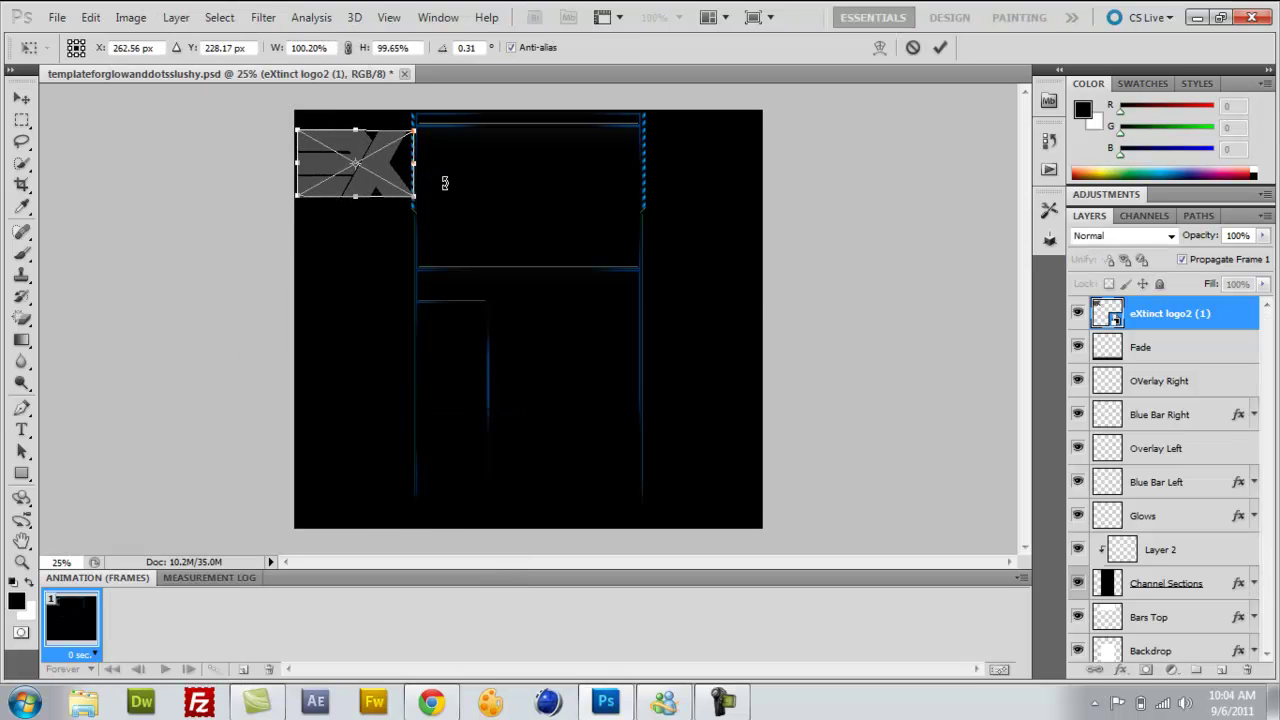
left_click(21, 98)
key("Return")
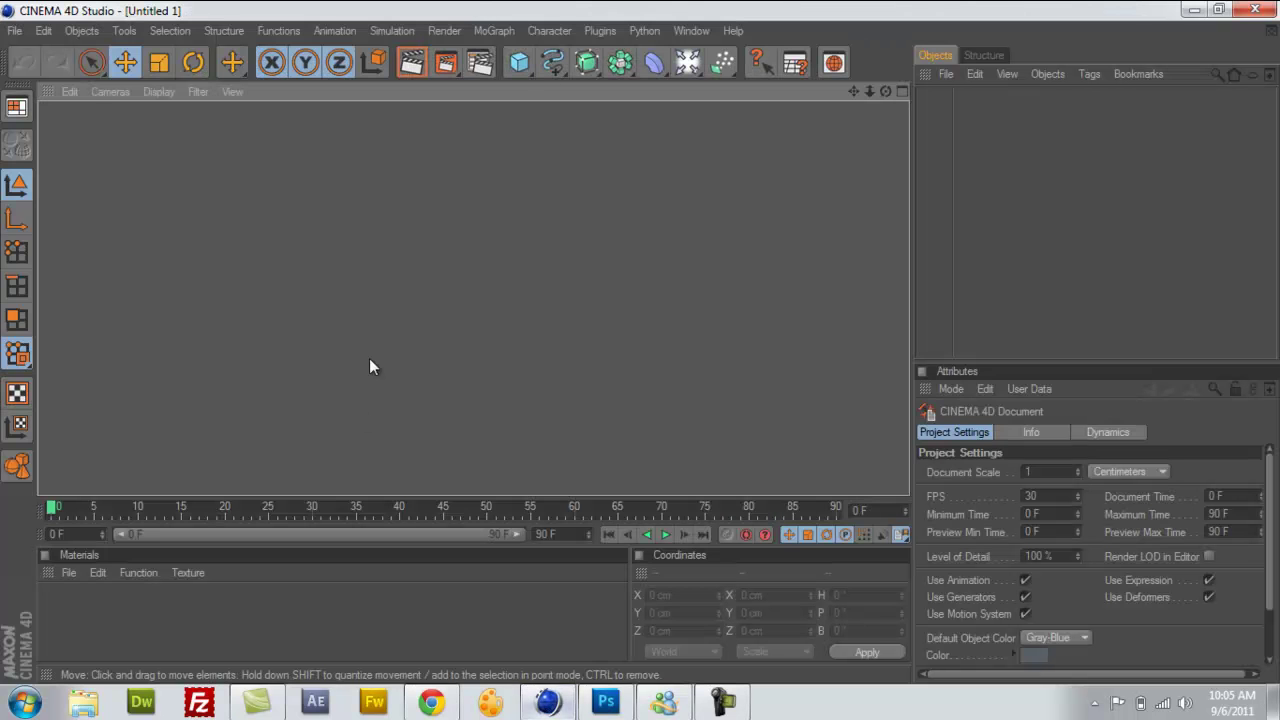
Step: Add a MoGraph MoText object reading EXtinct and frame it front-on in the viewport
left_click(494, 30)
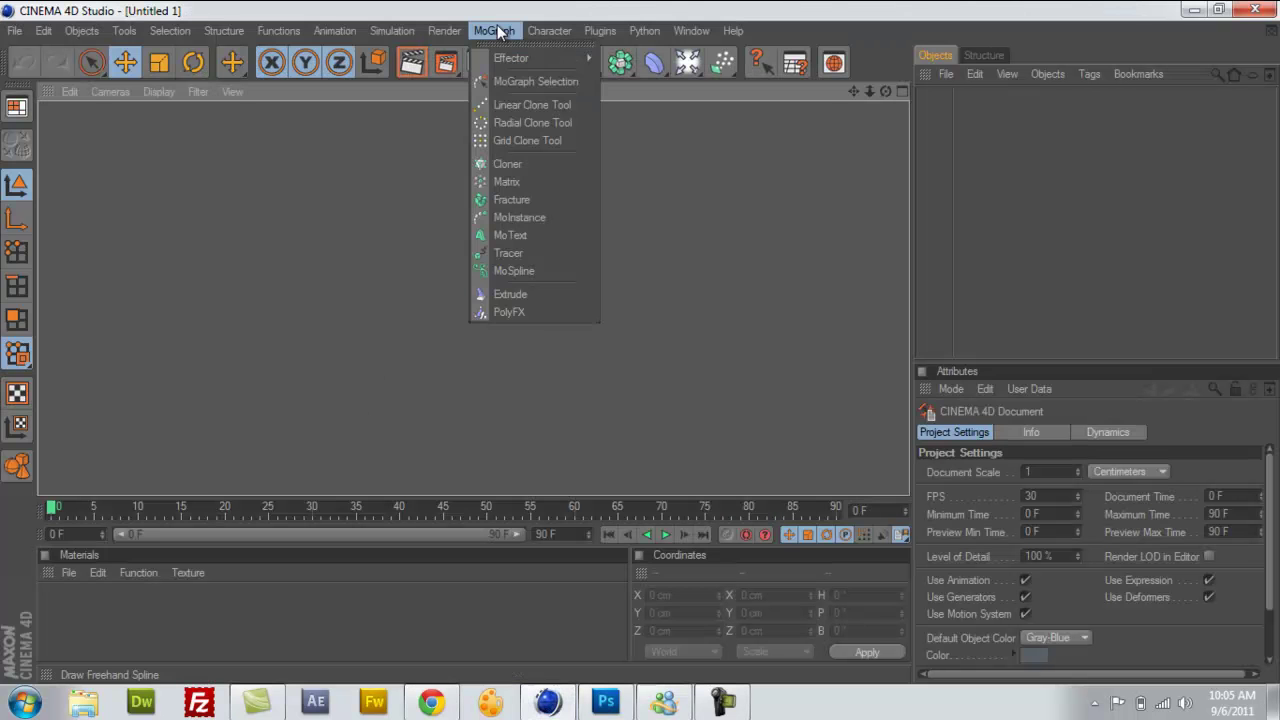
left_click(528, 238)
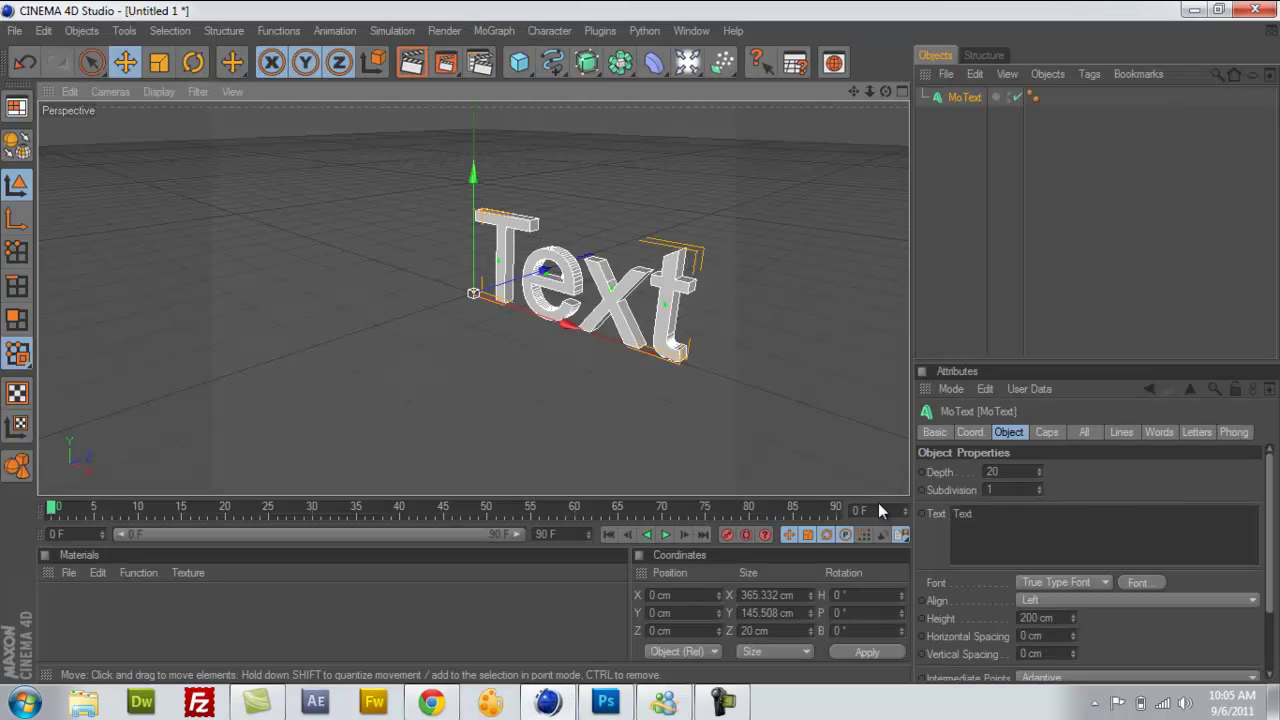
left_click(430, 703)
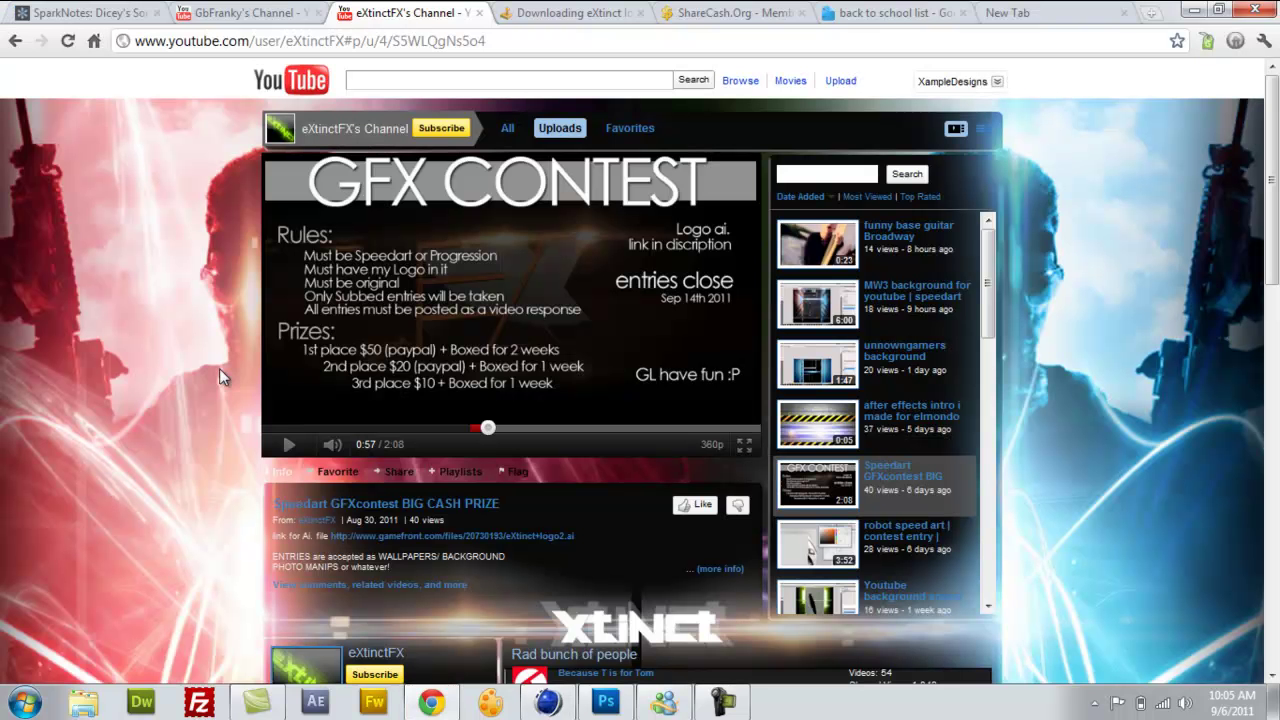
left_click(1193, 10)
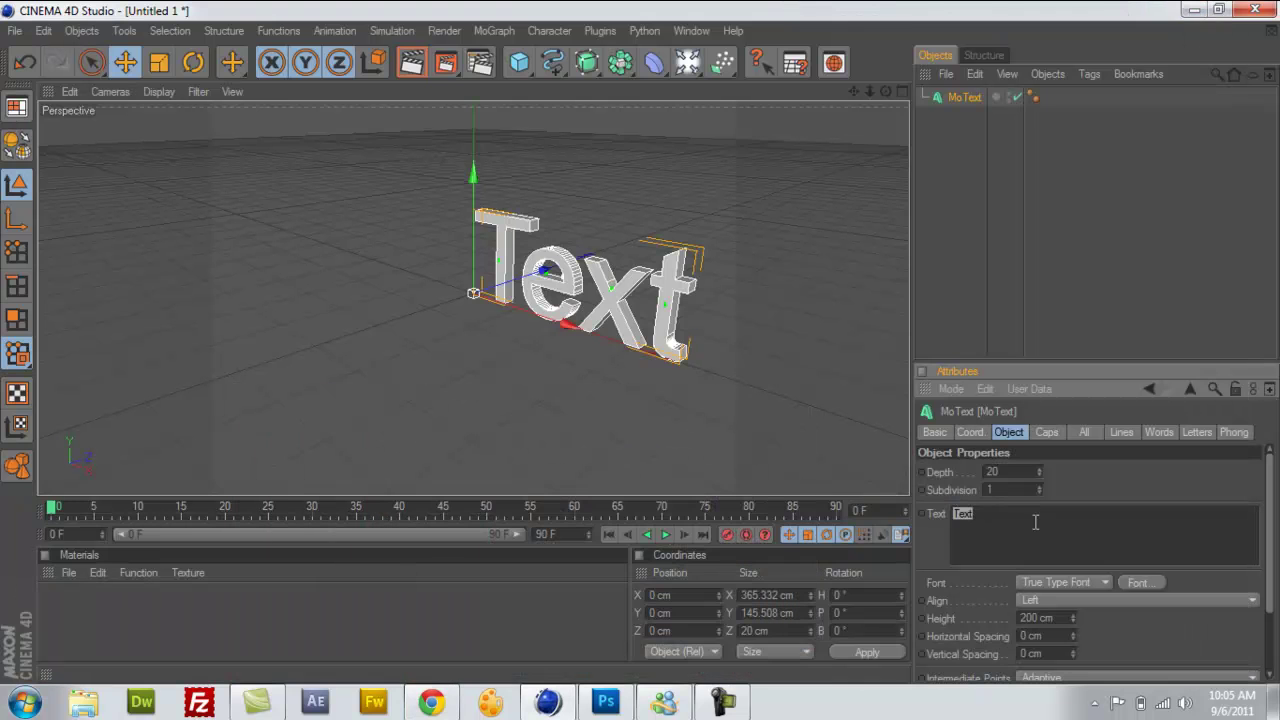
left_click(697, 342)
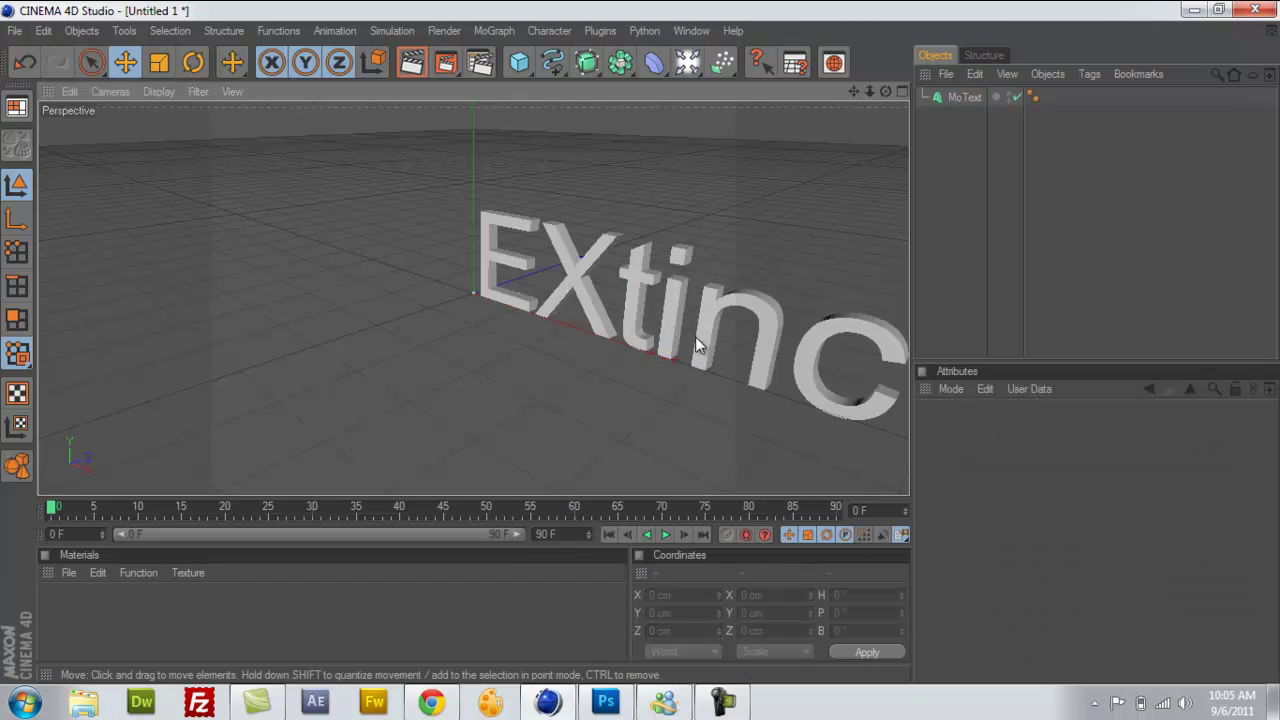
left_click_drag(629, 345, 639, 342)
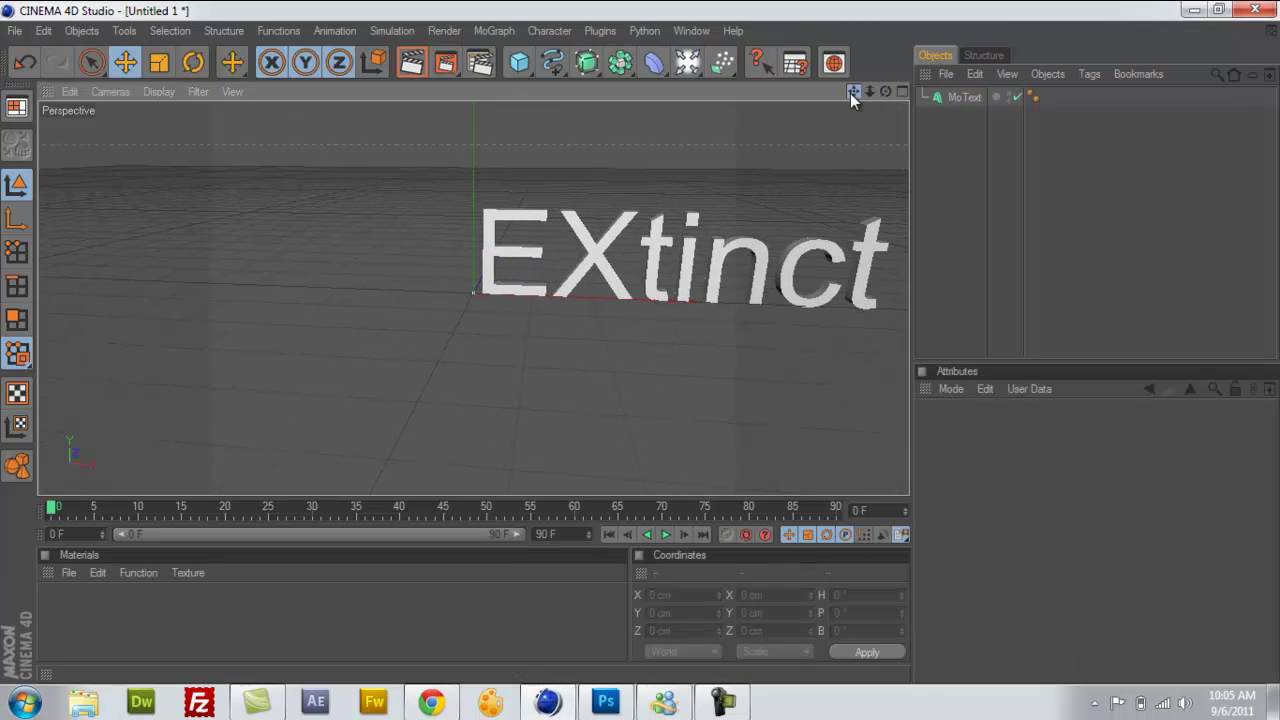
left_click_drag(853, 91, 640, 341)
Step: Duplicate the EXtinct MoText object with copy and paste
left_click(974, 74)
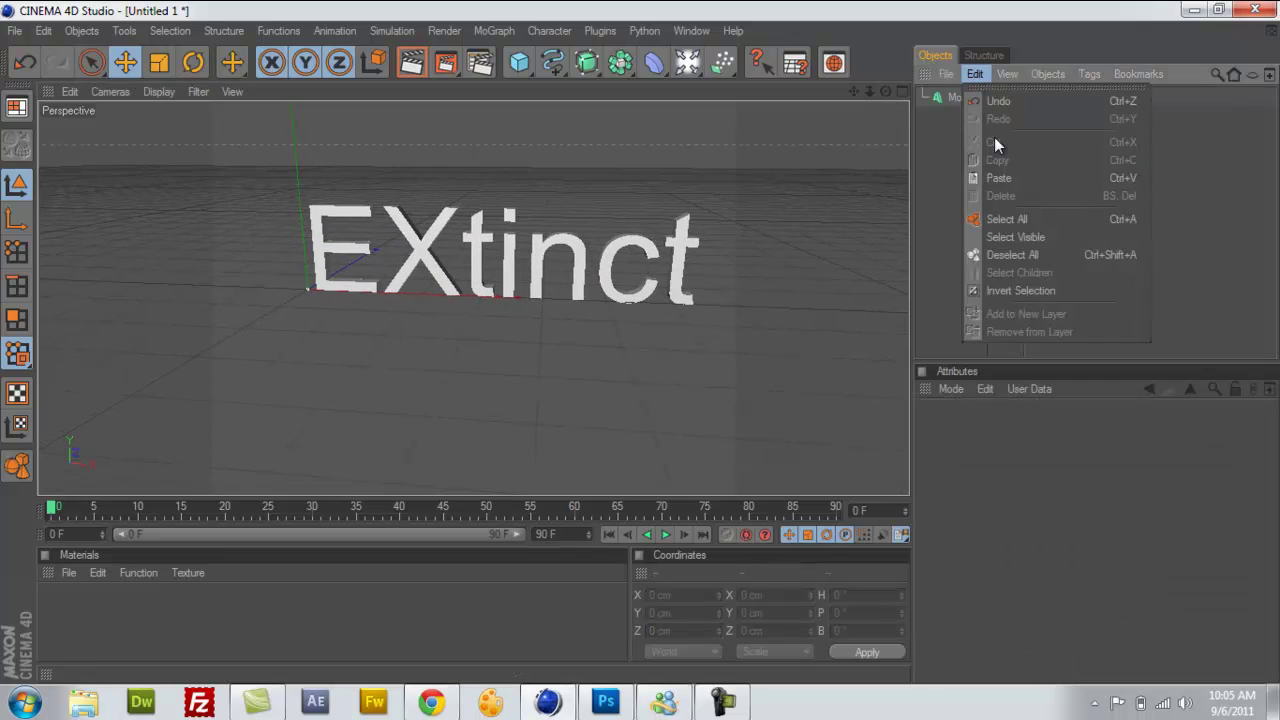
left_click(940, 100)
left_click(974, 74)
left_click(990, 145)
left_click(974, 74)
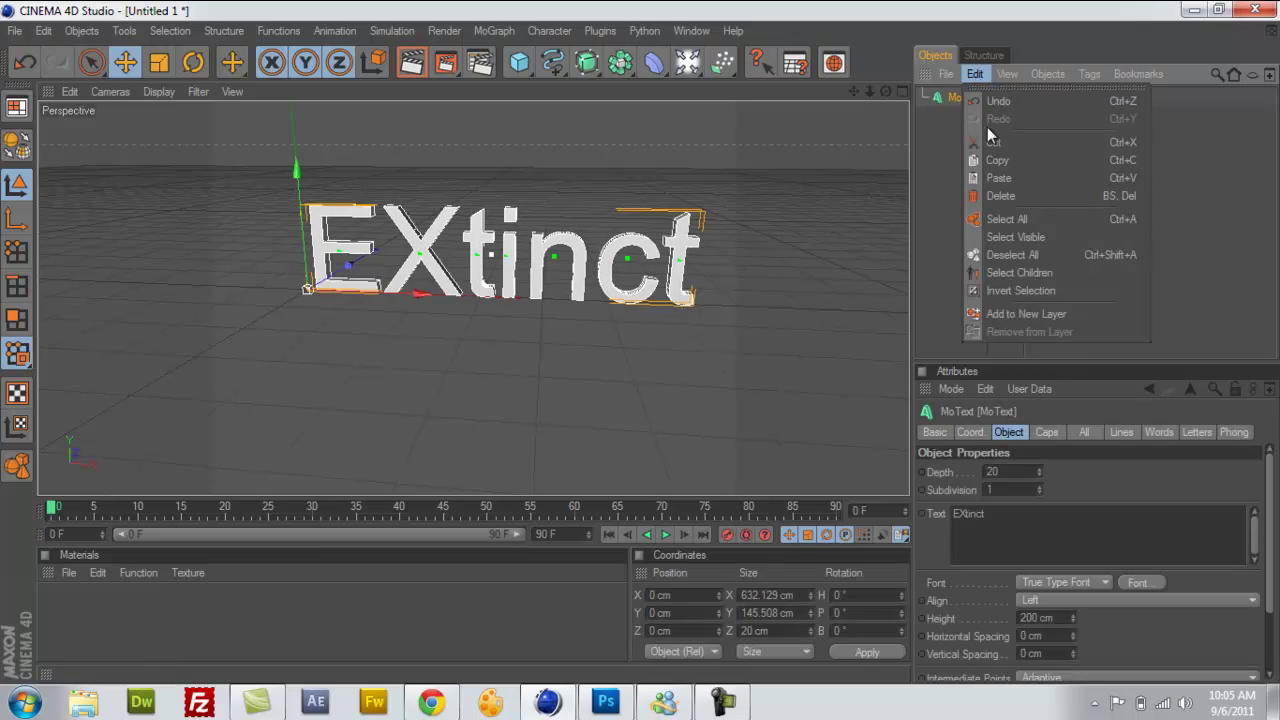
left_click(993, 162)
Step: Give MoText.1 an extrusion depth of 80 and shift it slightly off the original
left_click(966, 116)
left_click(966, 97)
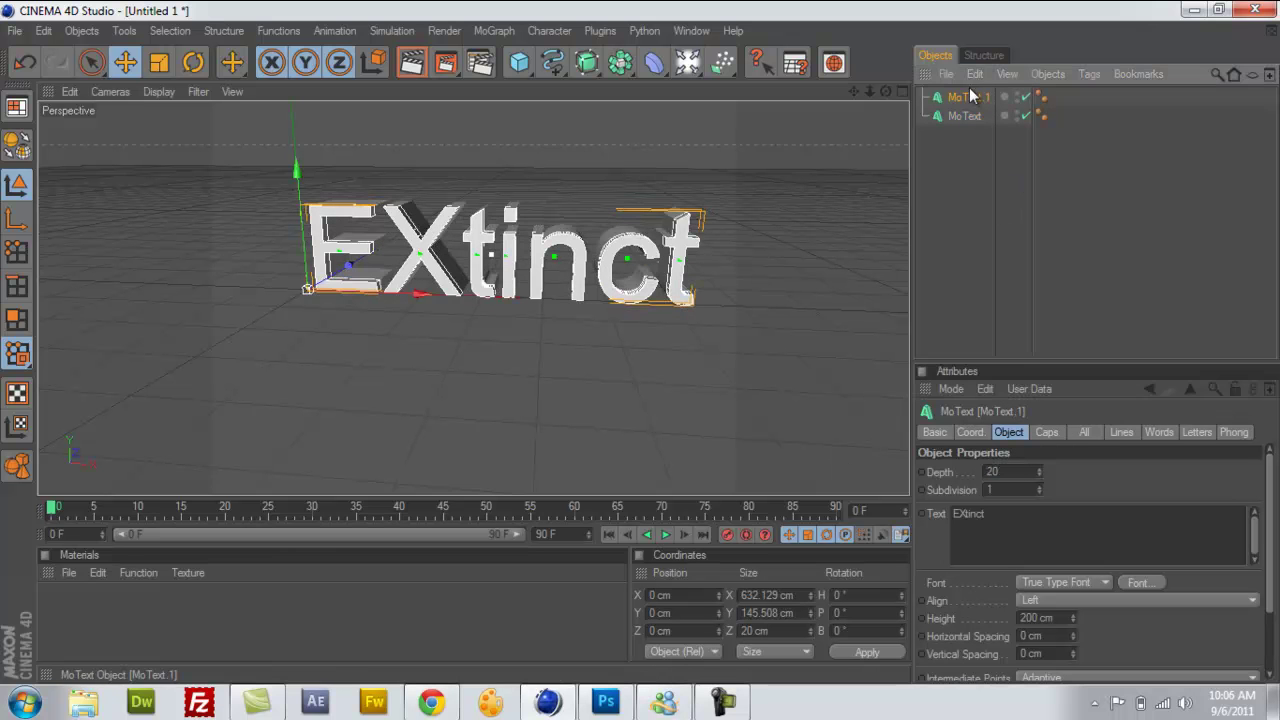
type("80")
key("Return")
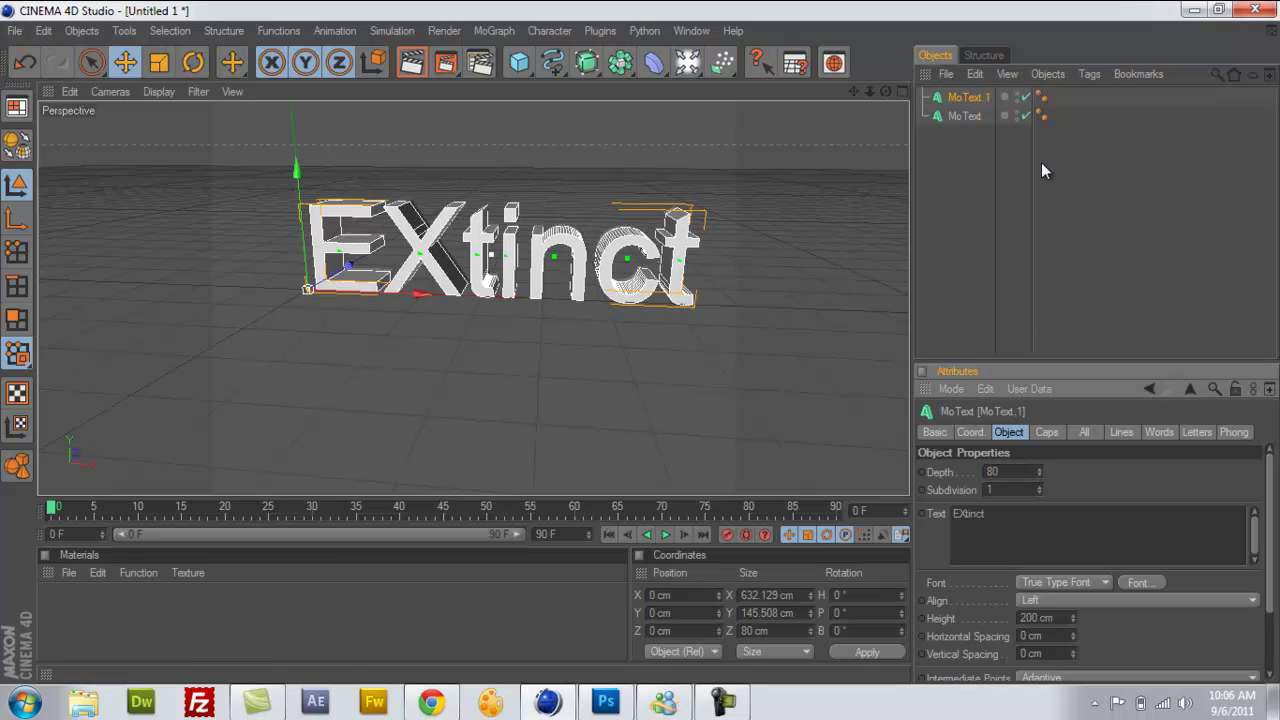
mouse_move(640, 373)
left_mouse_down()
mouse_move(632, 323)
mouse_move(689, 232)
left_mouse_up()
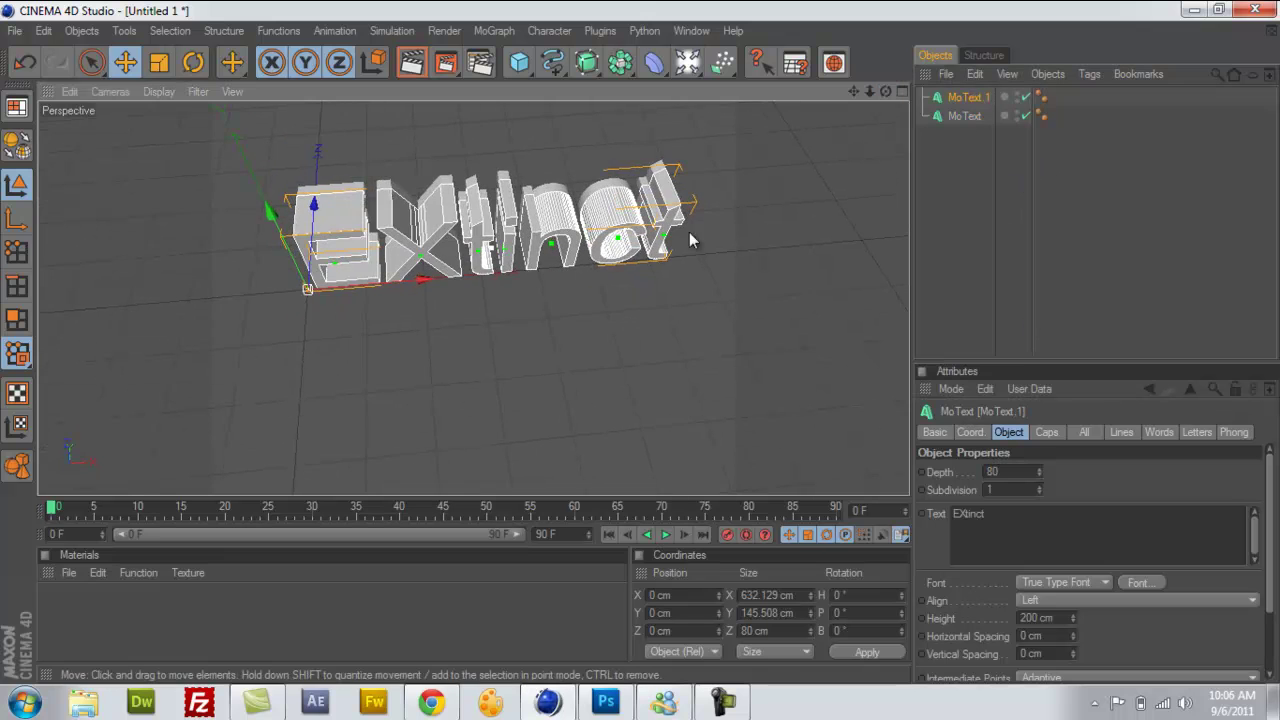
mouse_move(640, 341)
left_mouse_down()
mouse_move(563, 224)
mouse_move(638, 350)
mouse_move(651, 343)
mouse_move(640, 343)
left_mouse_up()
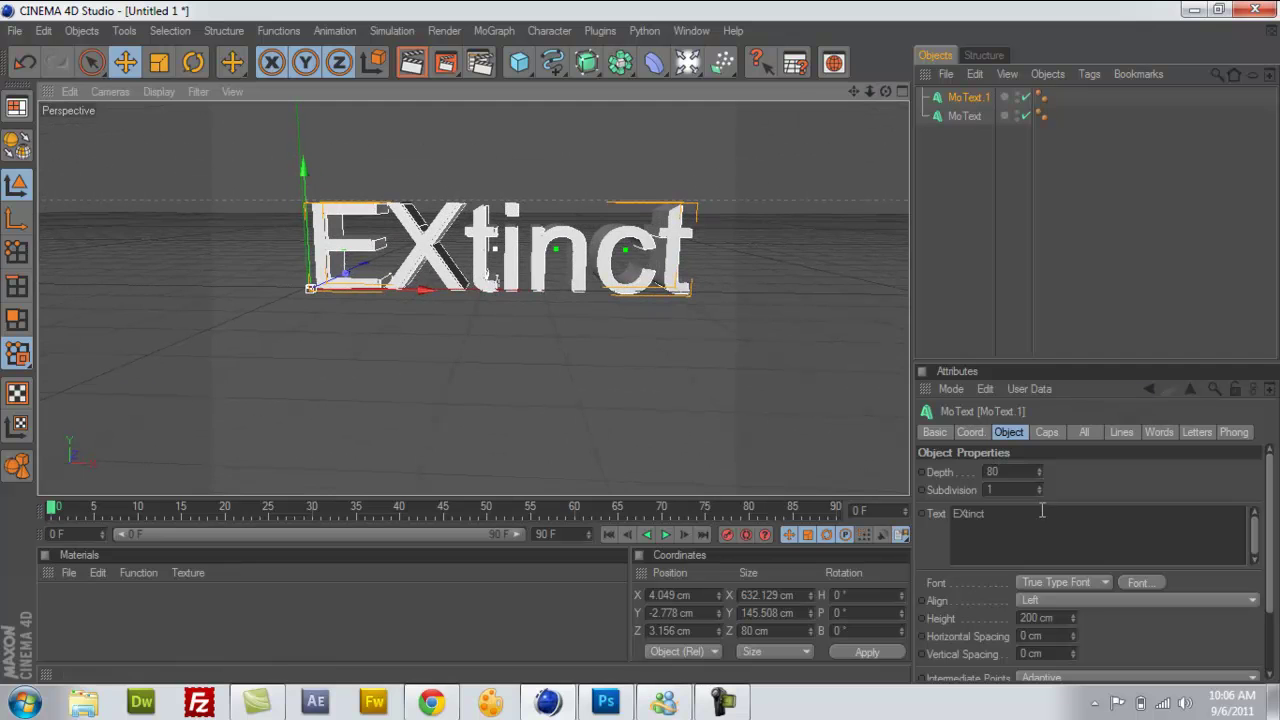
Step: Switch both MoText objects to the BadaBoom BB font and recentre the view
left_click(1155, 580)
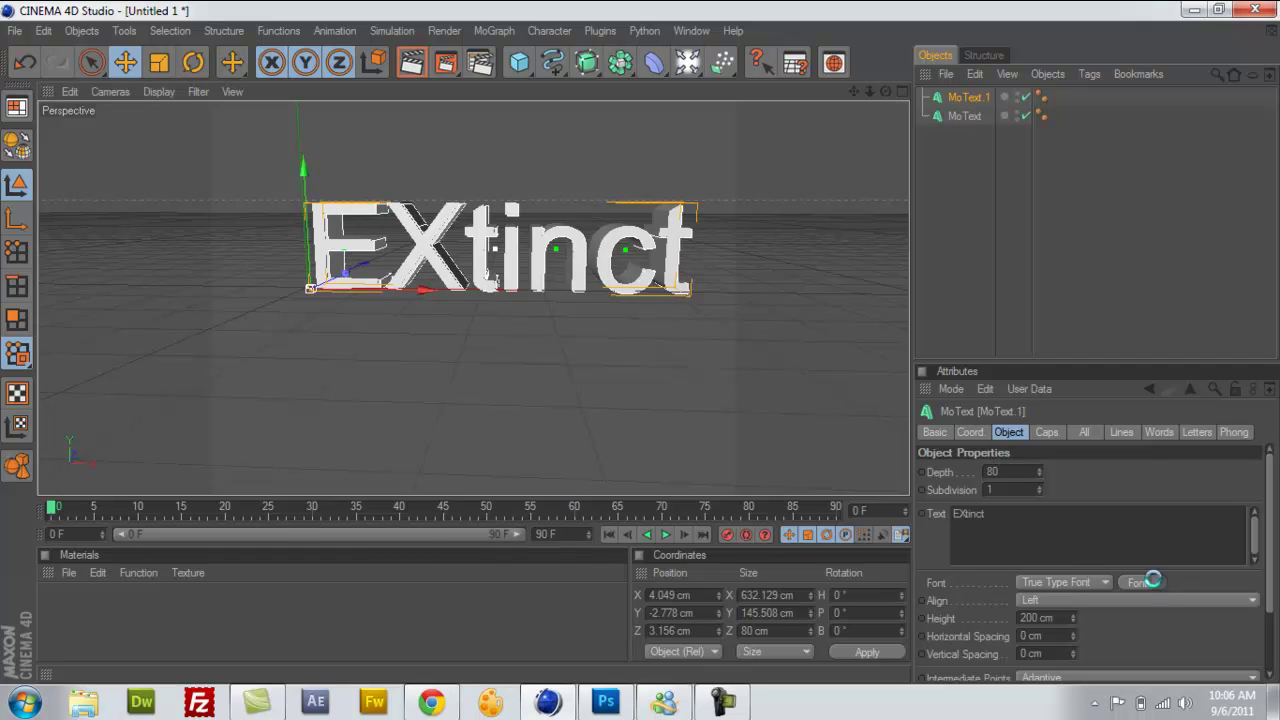
left_click(70, 234)
left_click(292, 529)
left_click(964, 116)
left_click(1137, 582)
left_click(80, 235)
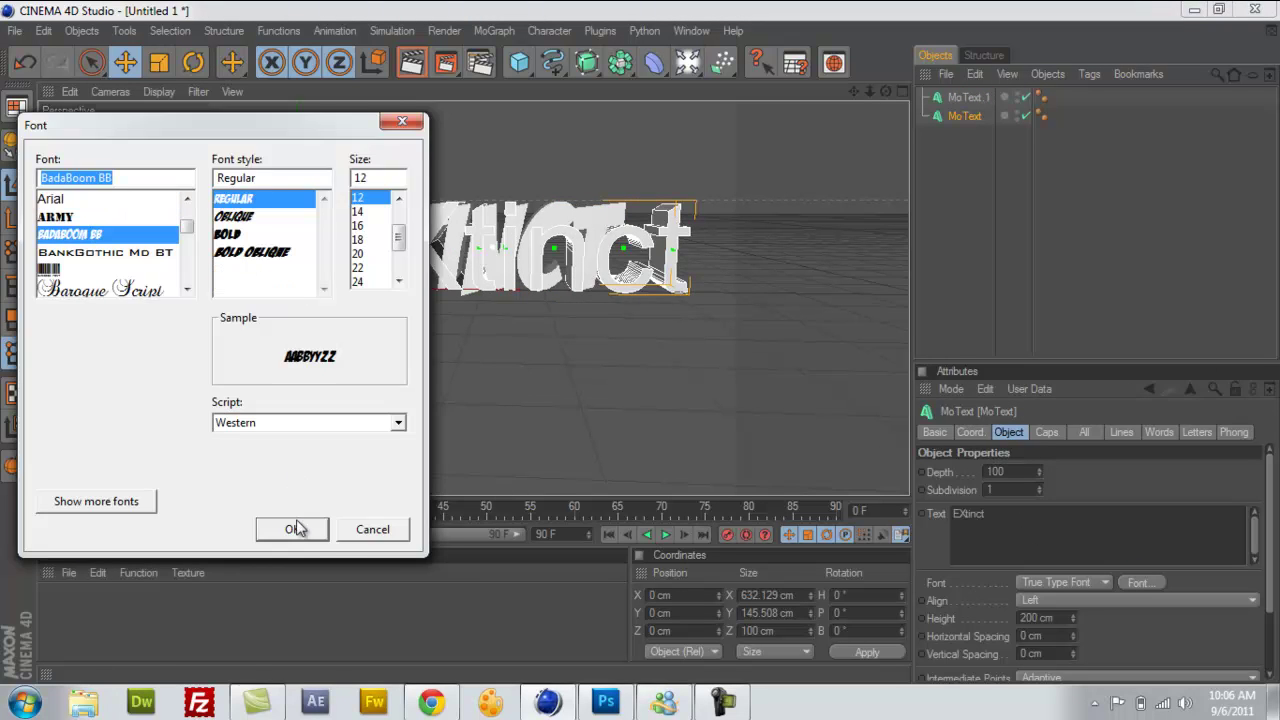
left_click(297, 528)
left_click(693, 336)
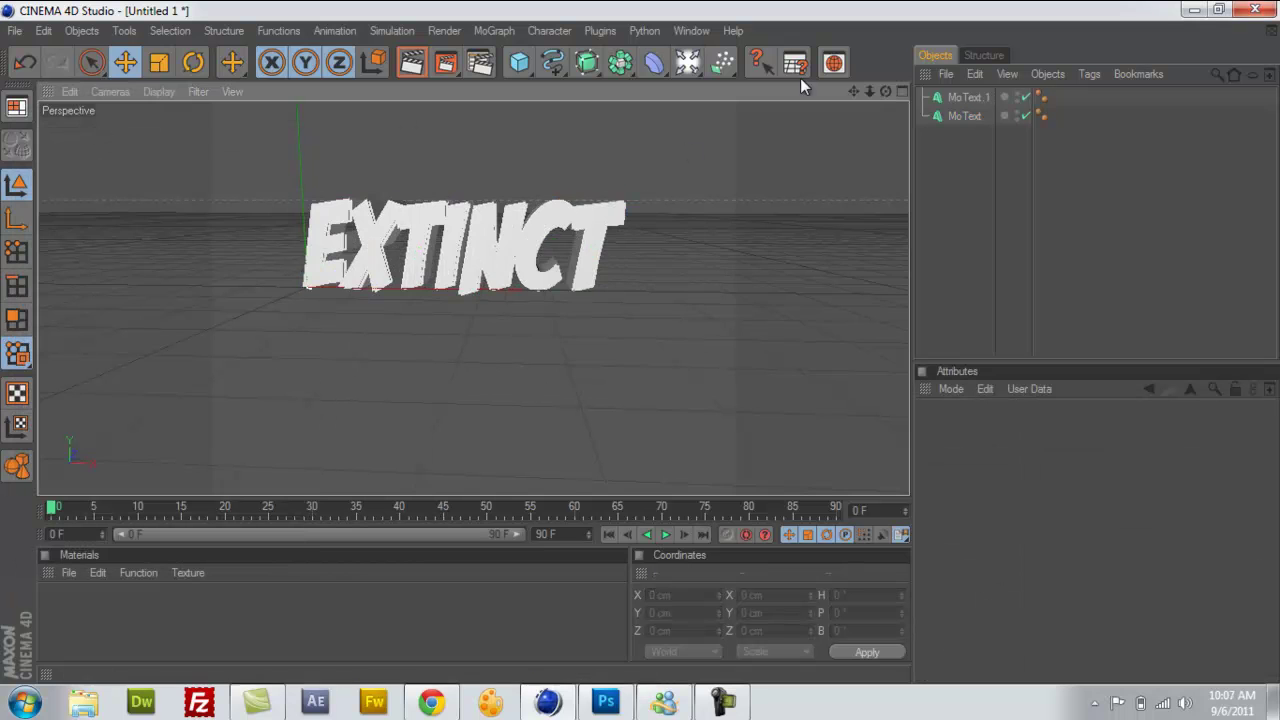
left_click_drag(853, 91, 641, 348)
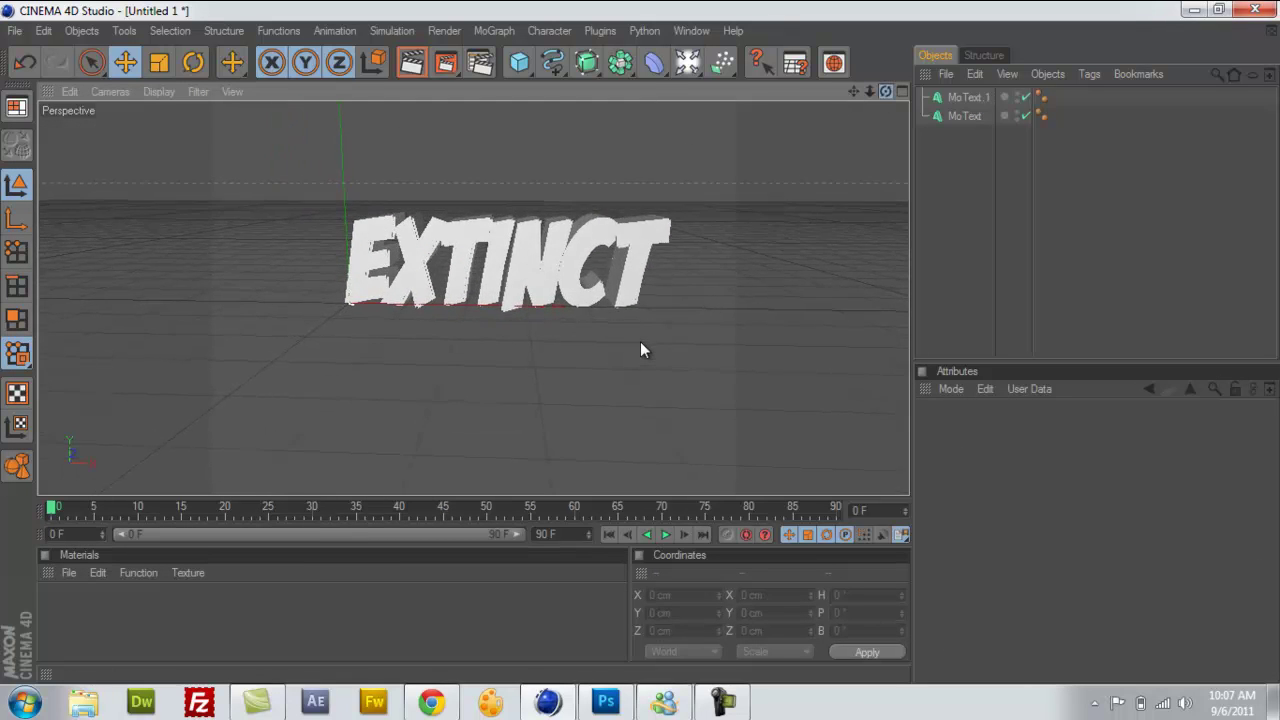
Step: Create a new material, Mat, coloured red at about 59% brightness
left_click(66, 573)
left_click(100, 349)
double_click(58, 605)
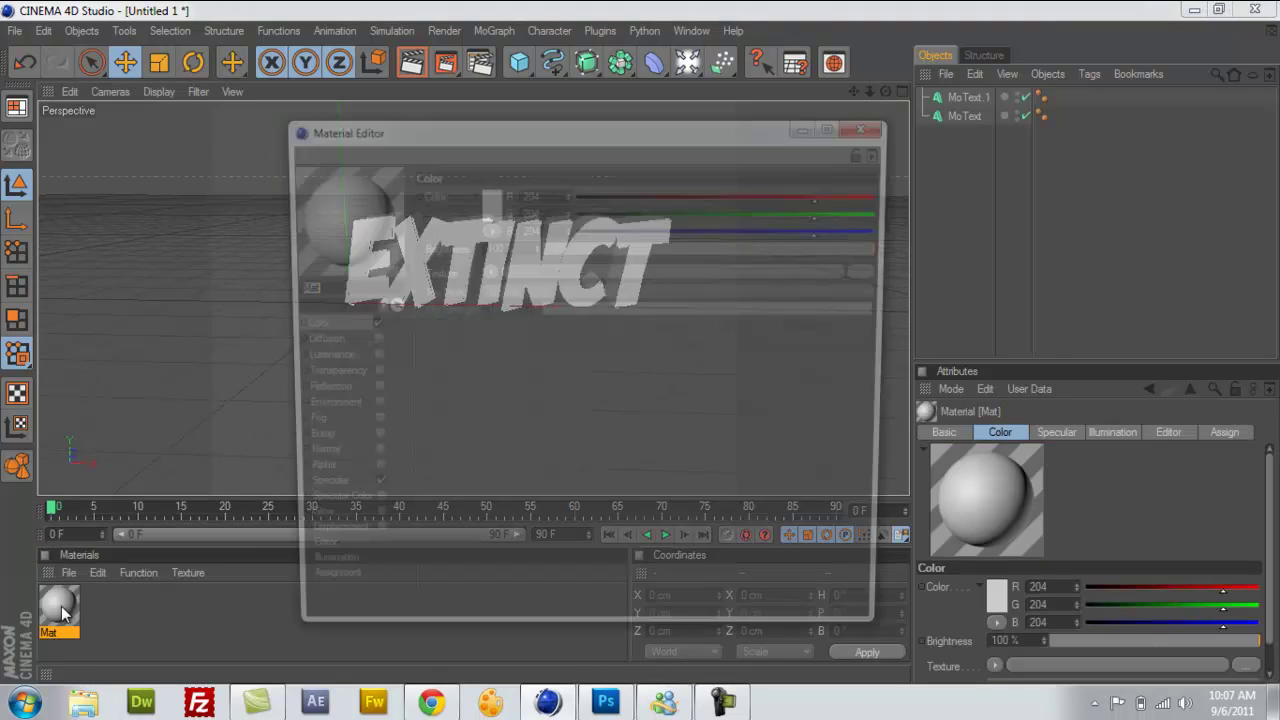
left_click(488, 200)
left_click(494, 138)
left_click(476, 285)
left_click_drag(533, 247, 535, 247)
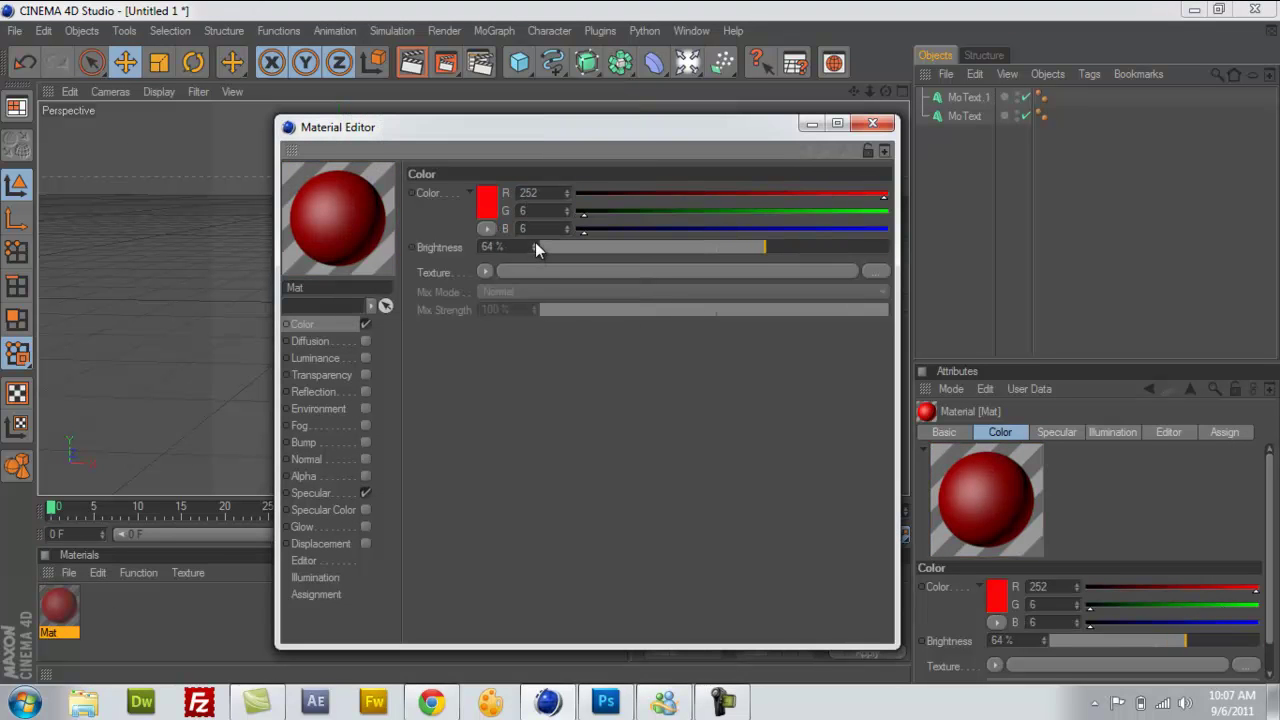
left_click(872, 123)
left_click(68, 572)
Step: Create a second material, Mat.1, coloured near-black
left_click(96, 356)
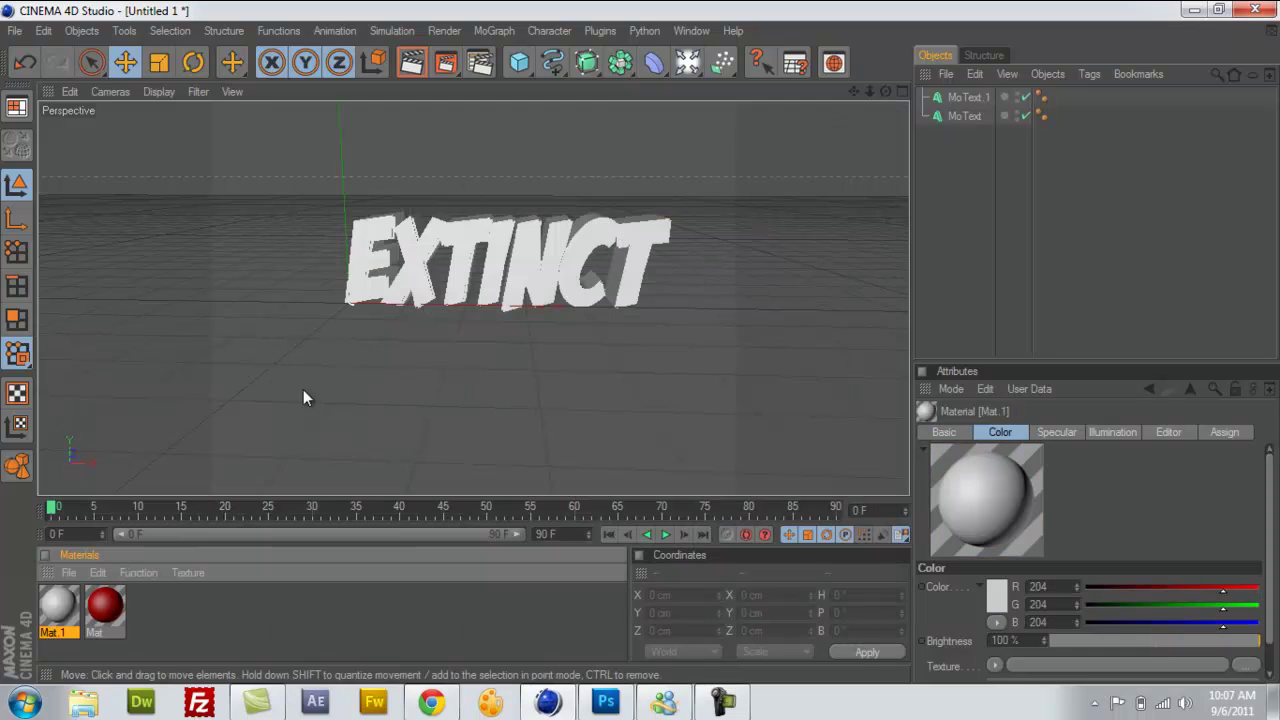
double_click(58, 605)
left_click(486, 200)
left_click_drag(496, 225, 388, 229)
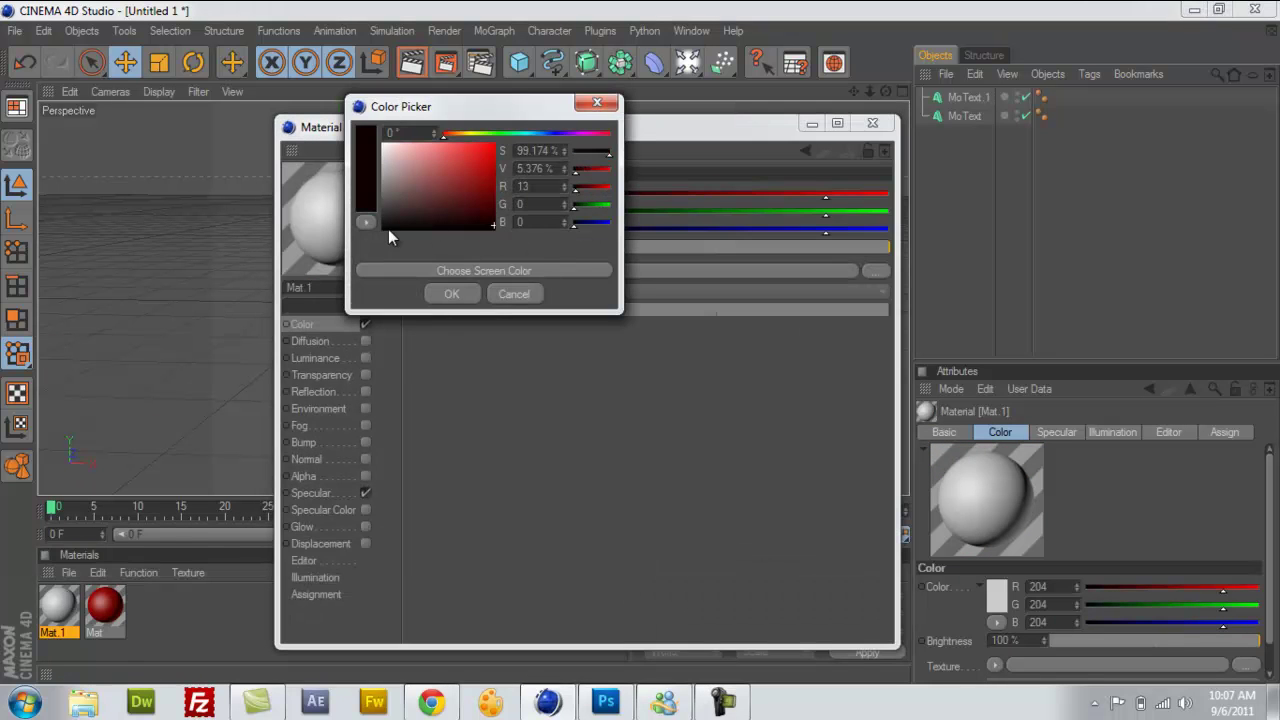
left_click(448, 293)
left_click(878, 125)
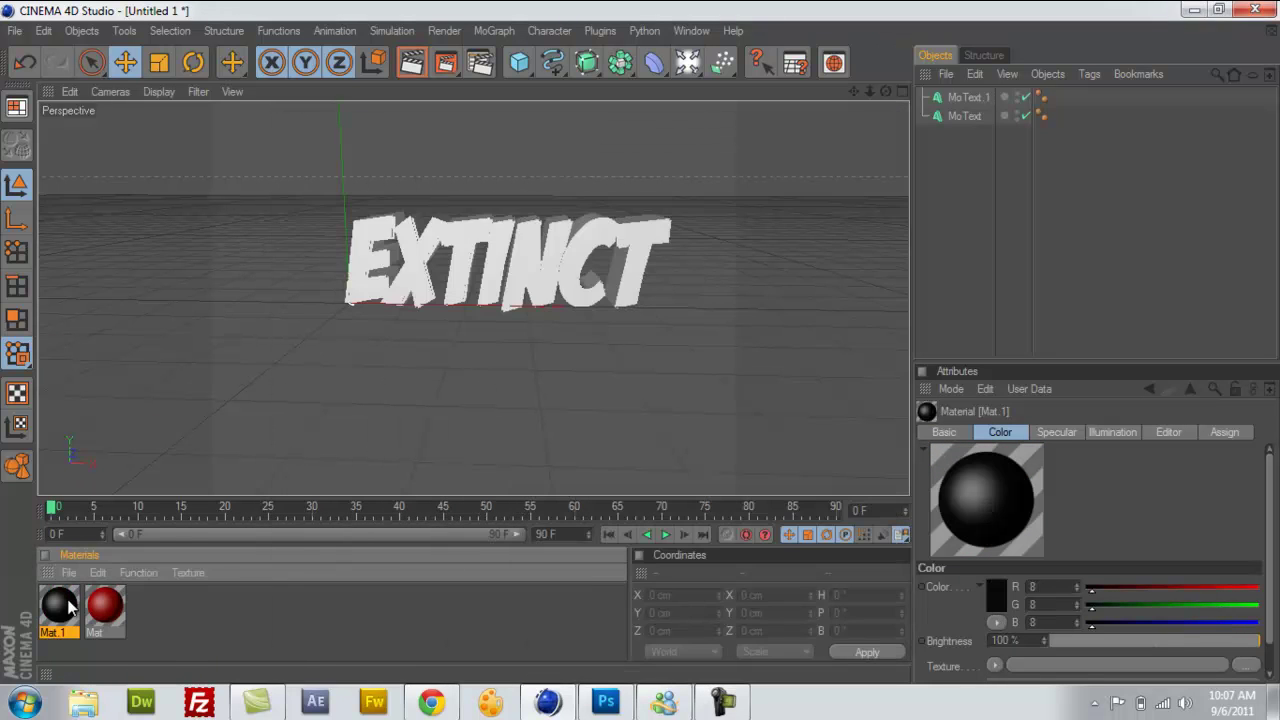
Step: Enable Glow on both materials, applying Mat to MoText and Mat.1 to MoText.1
double_click(105, 605)
left_click(365, 527)
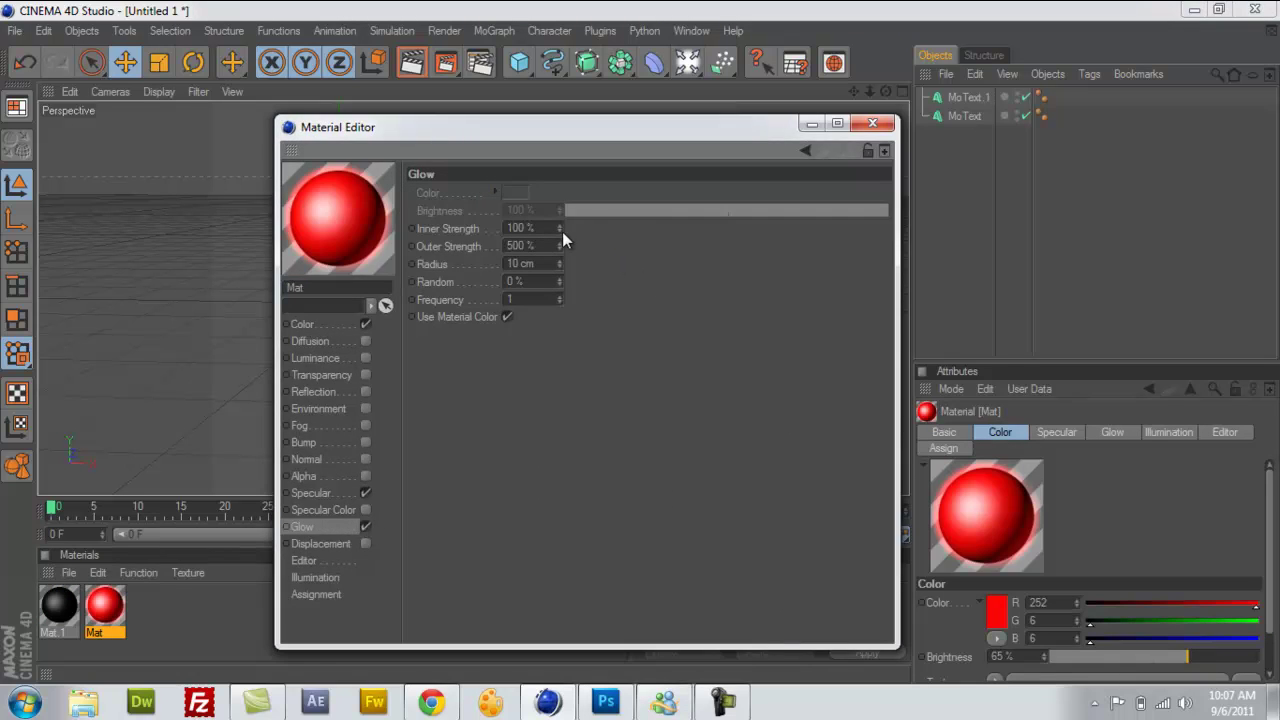
left_click(872, 123)
mouse_move(981, 103)
left_mouse_down()
mouse_move(978, 116)
mouse_move(970, 97)
left_mouse_up()
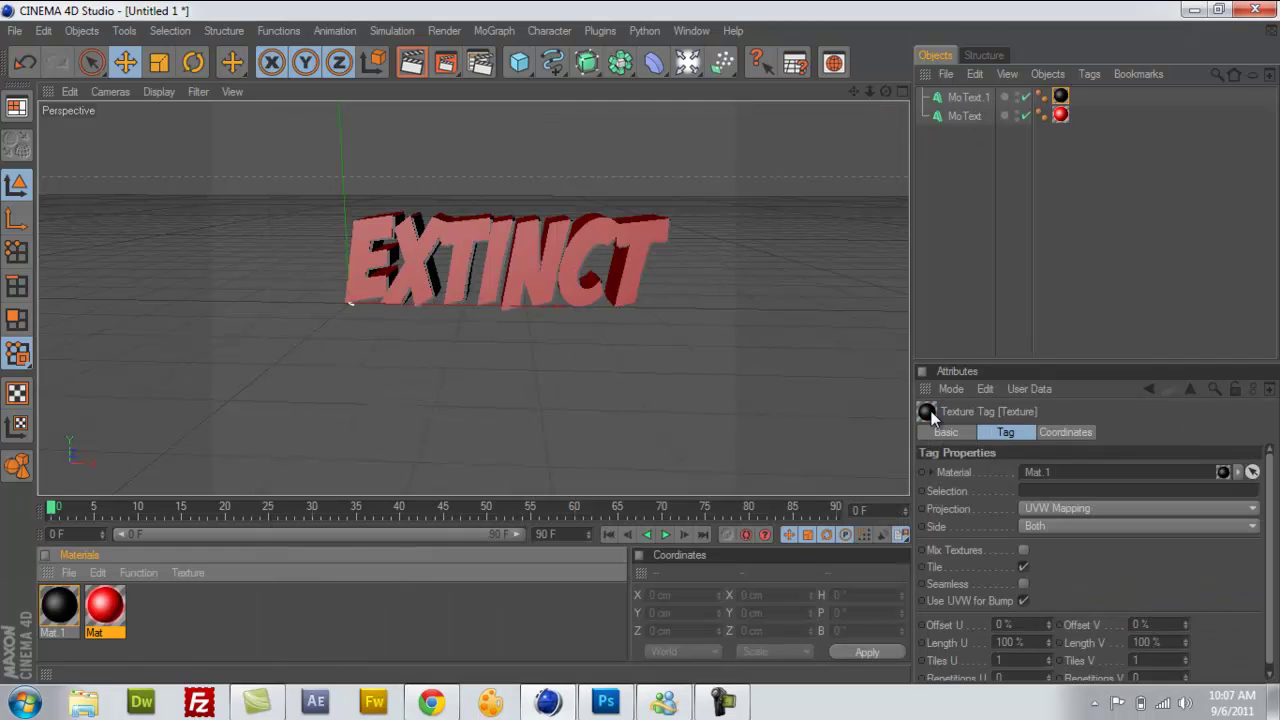
double_click(59, 605)
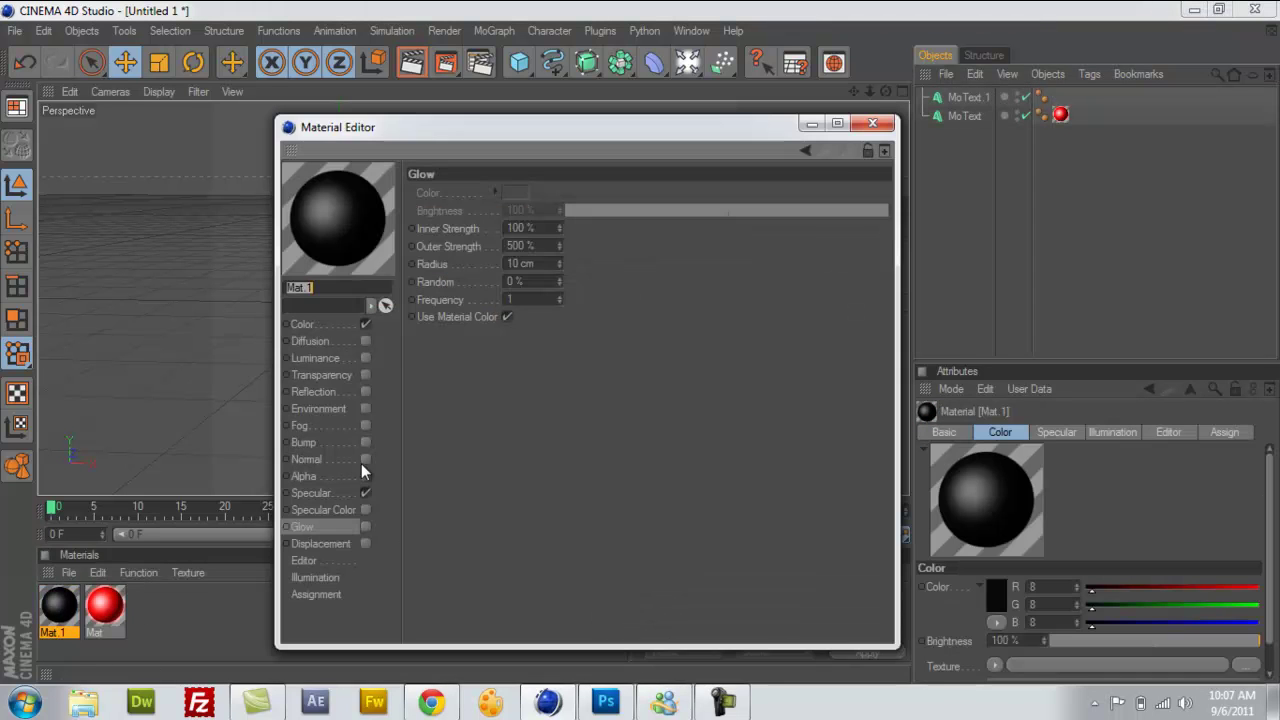
left_click(366, 527)
left_click(59, 605)
left_click_drag(988, 97, 979, 99)
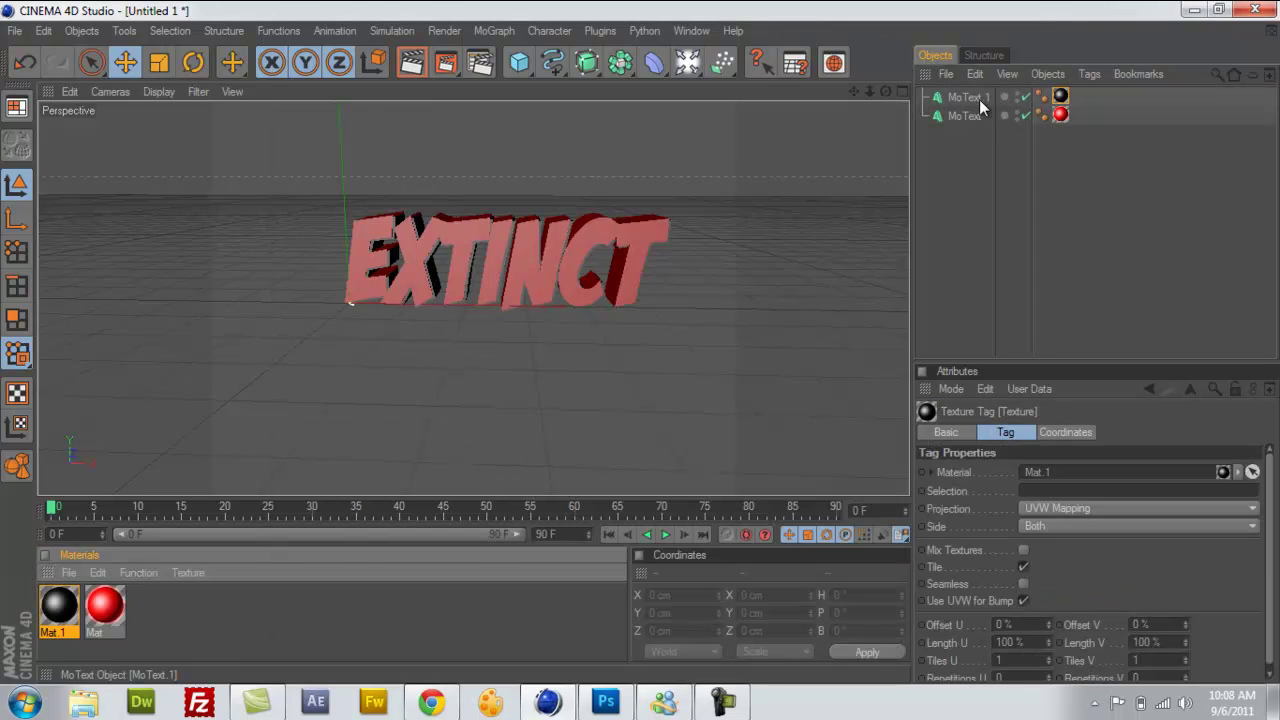
Step: Set the render output size to 1280×720
left_click(479, 62)
left_click(175, 72)
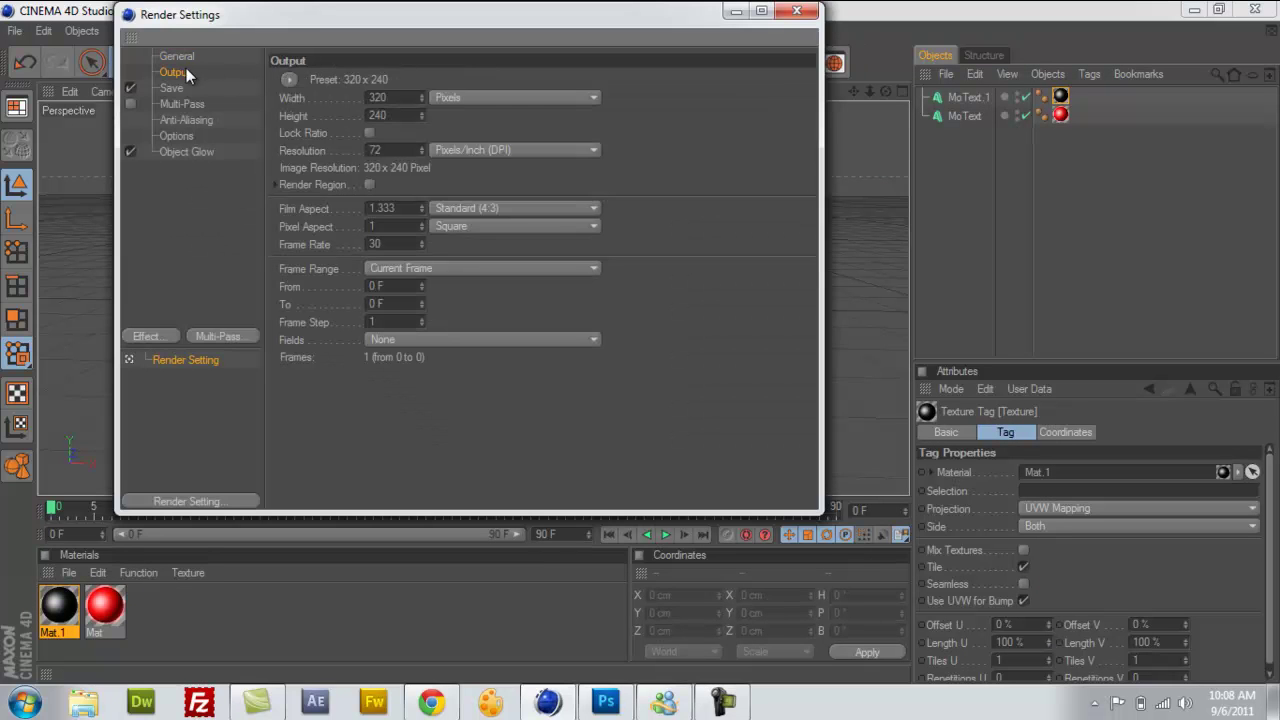
key("Tab")
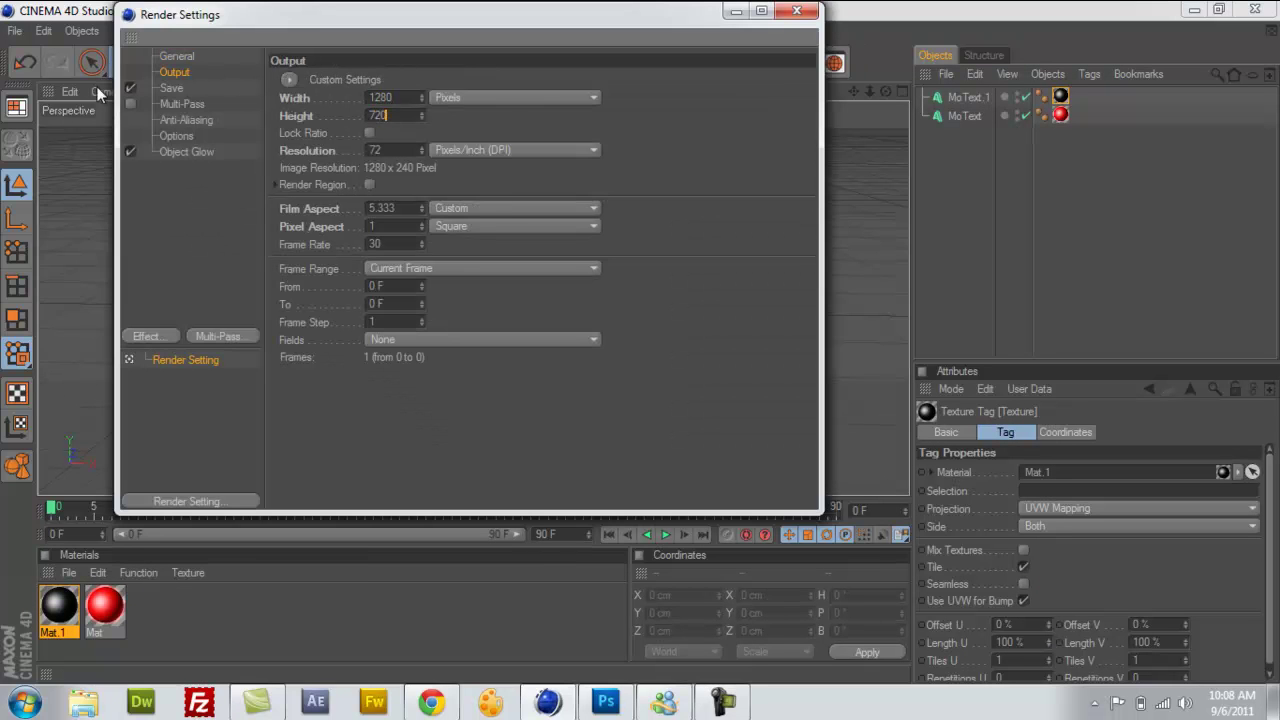
key("Return")
Step: Save renders as PNG named extinct in the C4D Text folder
left_click(172, 88)
left_click(523, 128)
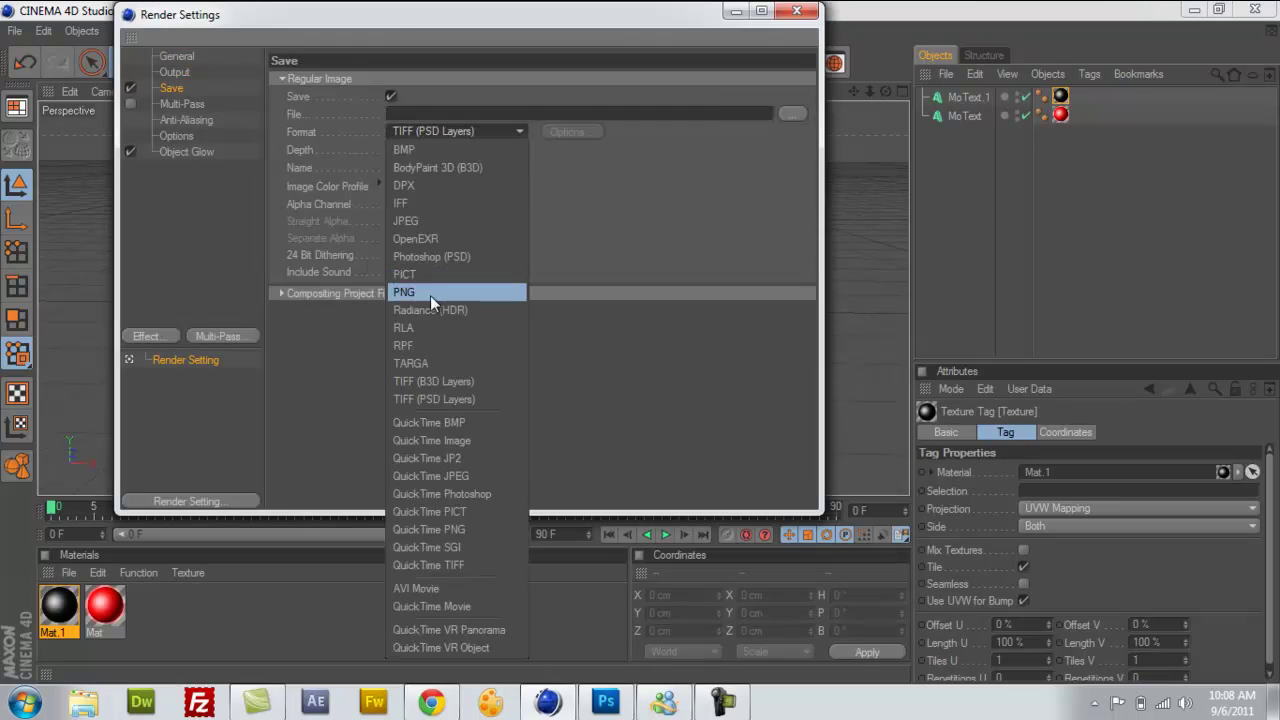
left_click(430, 289)
left_click(792, 115)
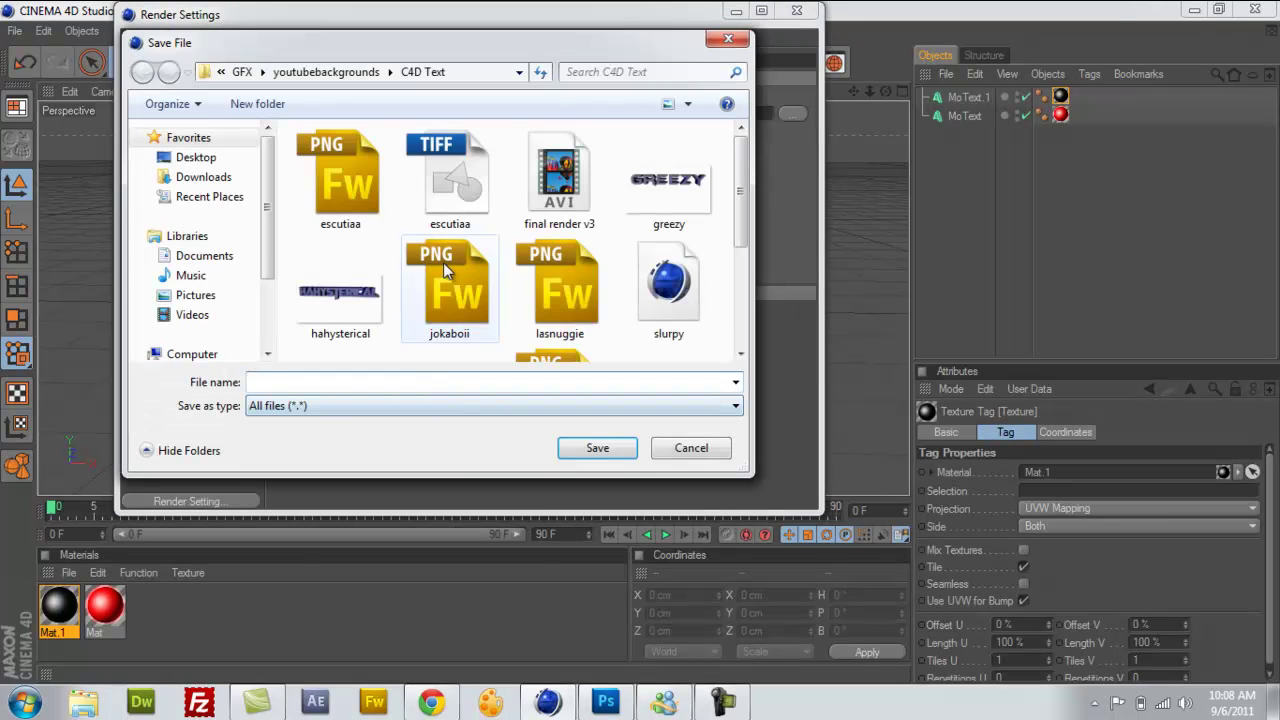
type("3")
key("BackSpace")
type("extinct")
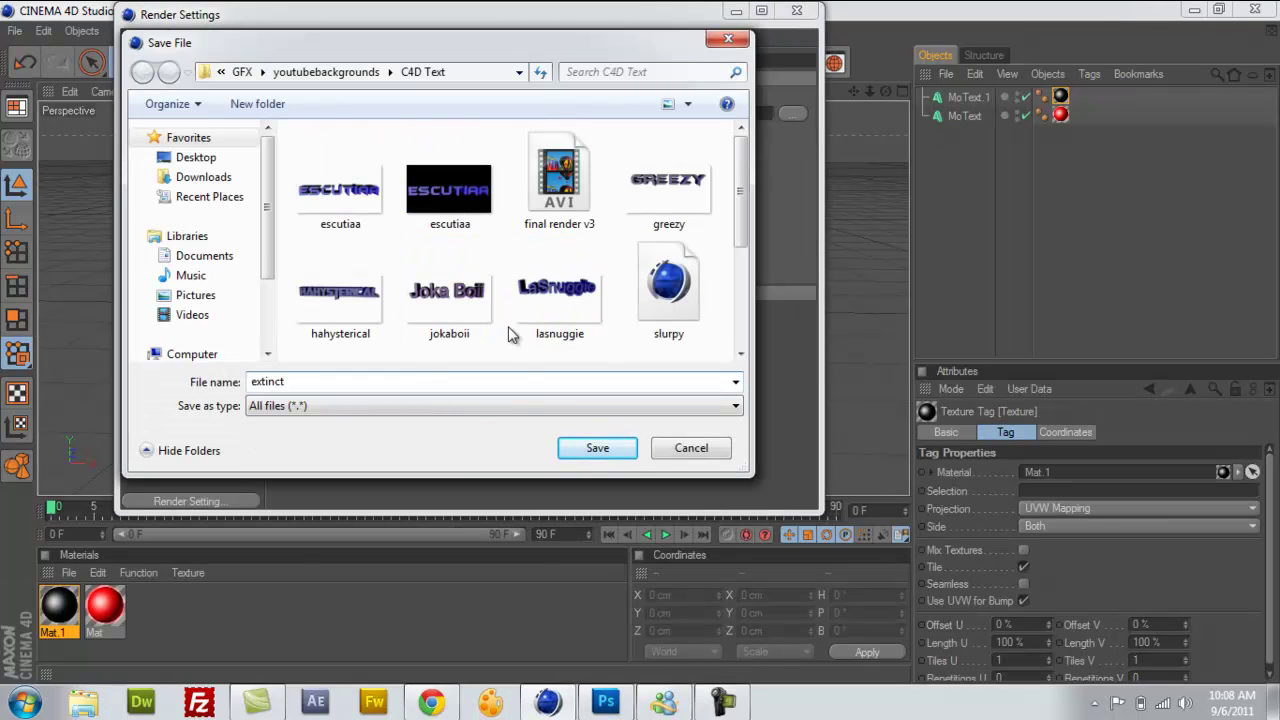
key("Return")
Step: Set anti-aliasing to Best and check the Object Glow options
left_click(186, 120)
left_click(413, 78)
left_click(470, 135)
left_click(177, 136)
left_click(186, 151)
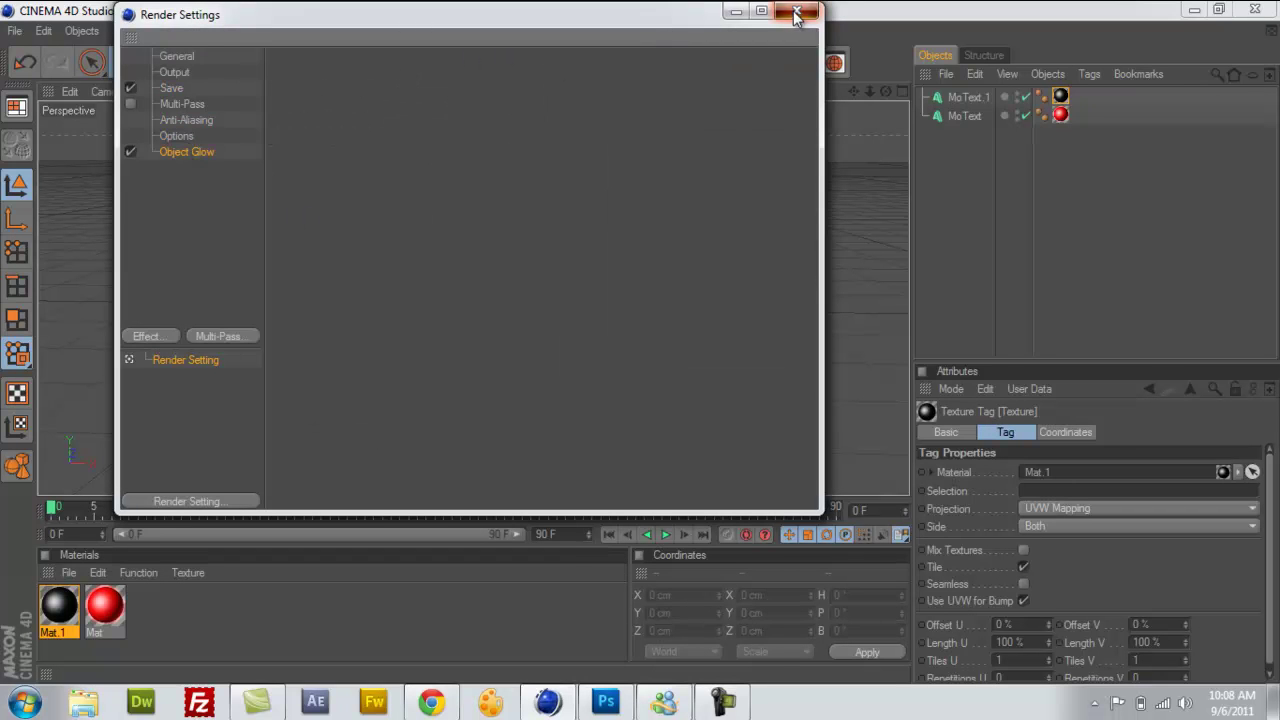
left_click(796, 13)
Step: Render EXTINCT, save it over extinct.png in C4D Text, and return to Photoshop
left_click(448, 58)
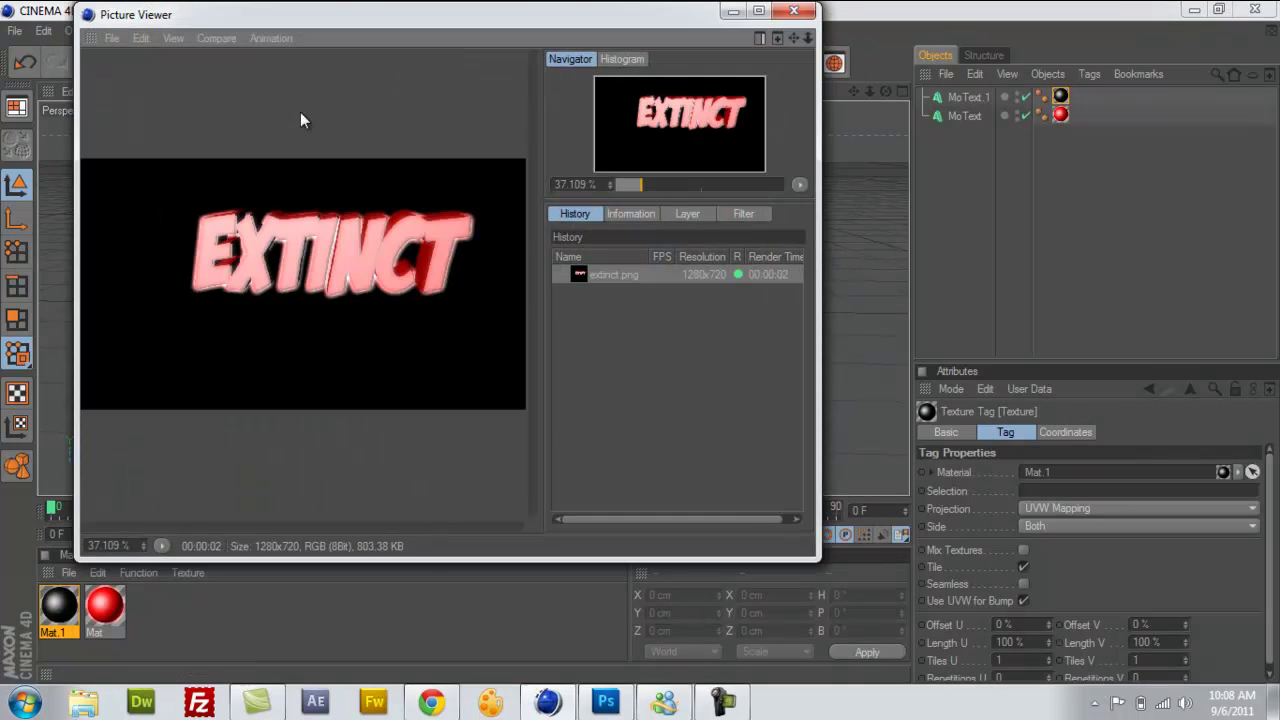
left_click(105, 38)
left_click(122, 76)
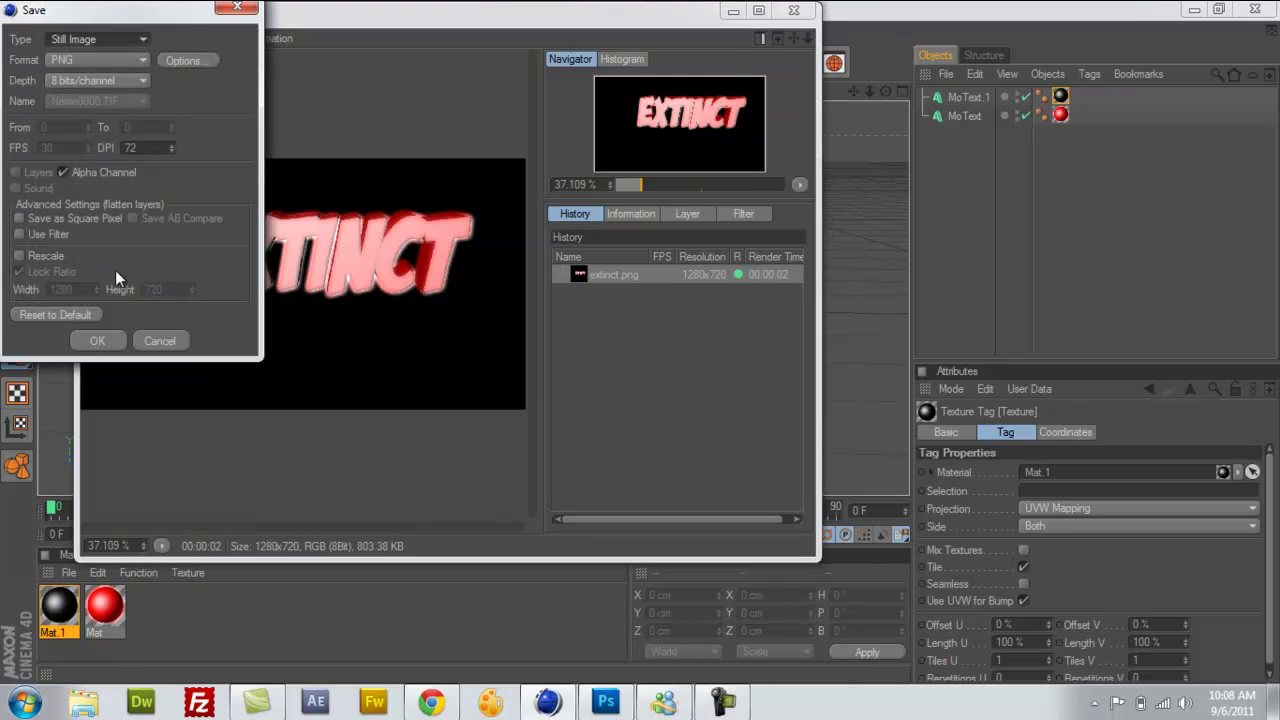
left_click(100, 342)
left_click(555, 447)
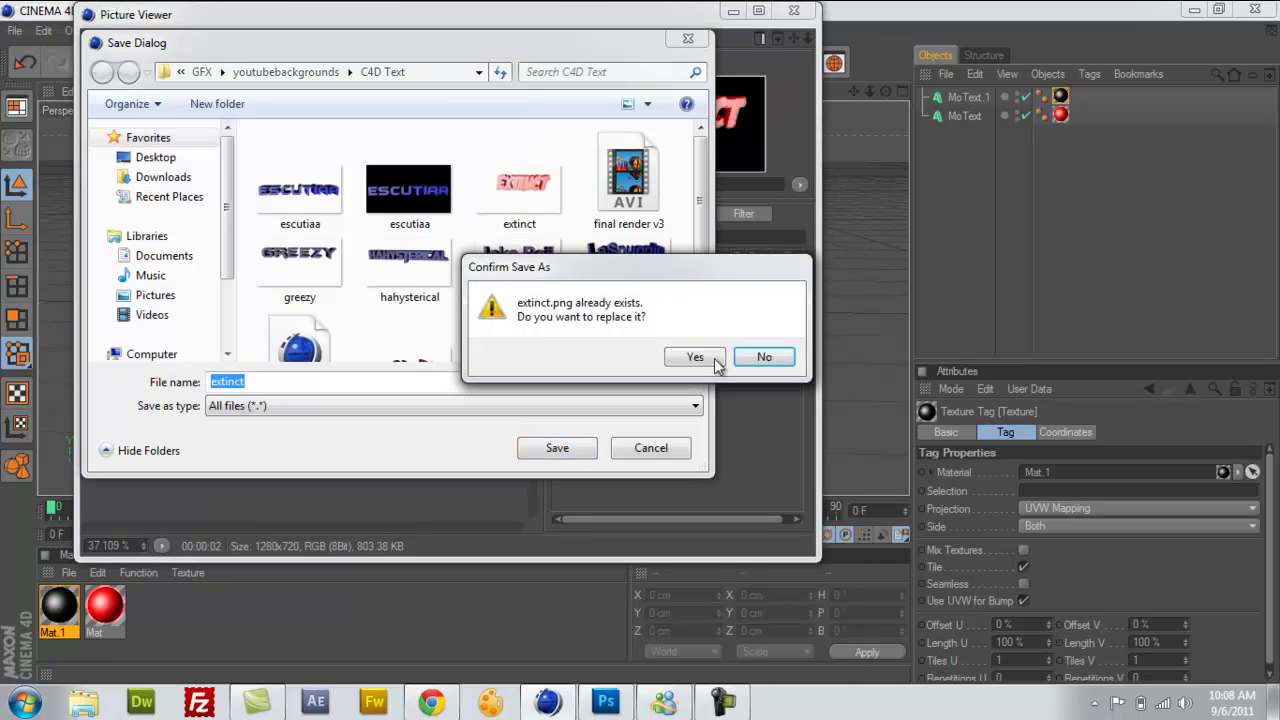
left_click(703, 354)
left_click(793, 10)
left_click(605, 702)
left_click(57, 17)
Step: Place the extinct render from GFX > youtubebackgrounds > C4D Text into the template
left_click(105, 383)
scroll(898, 307, "down", 2)
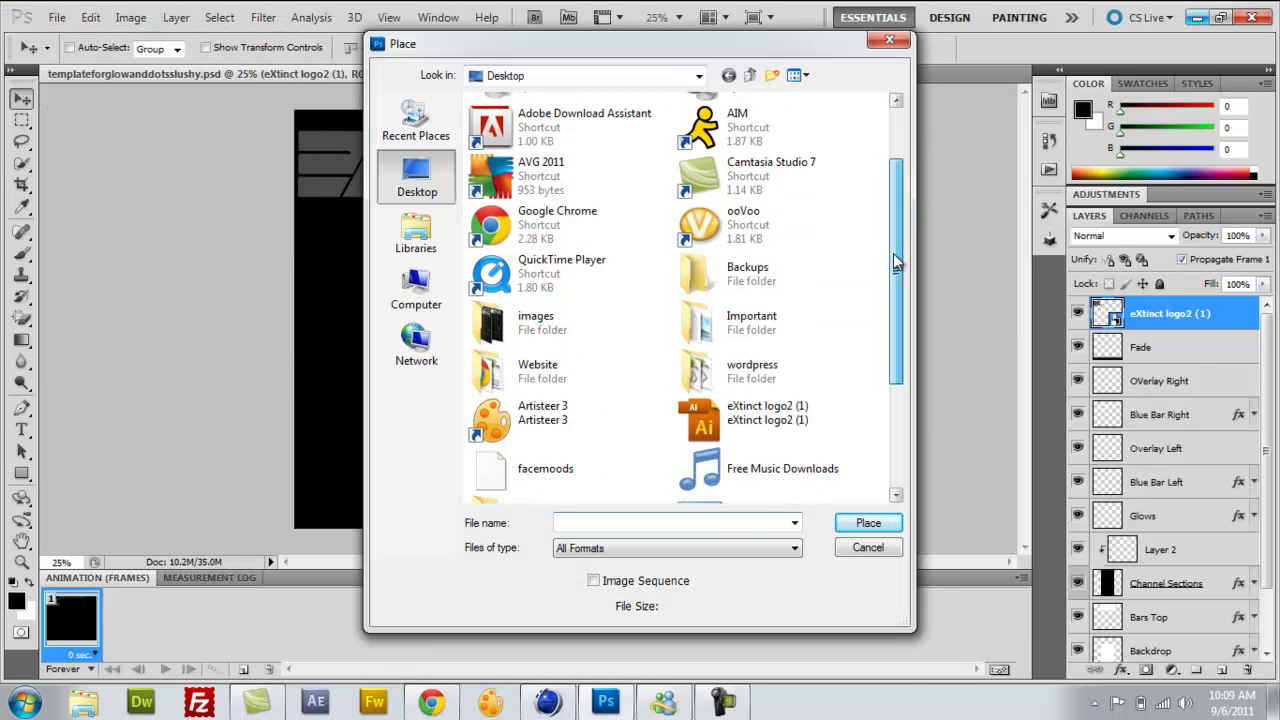
scroll(898, 307, "down", 2)
double_click(640, 389)
scroll(908, 388, "down", 2)
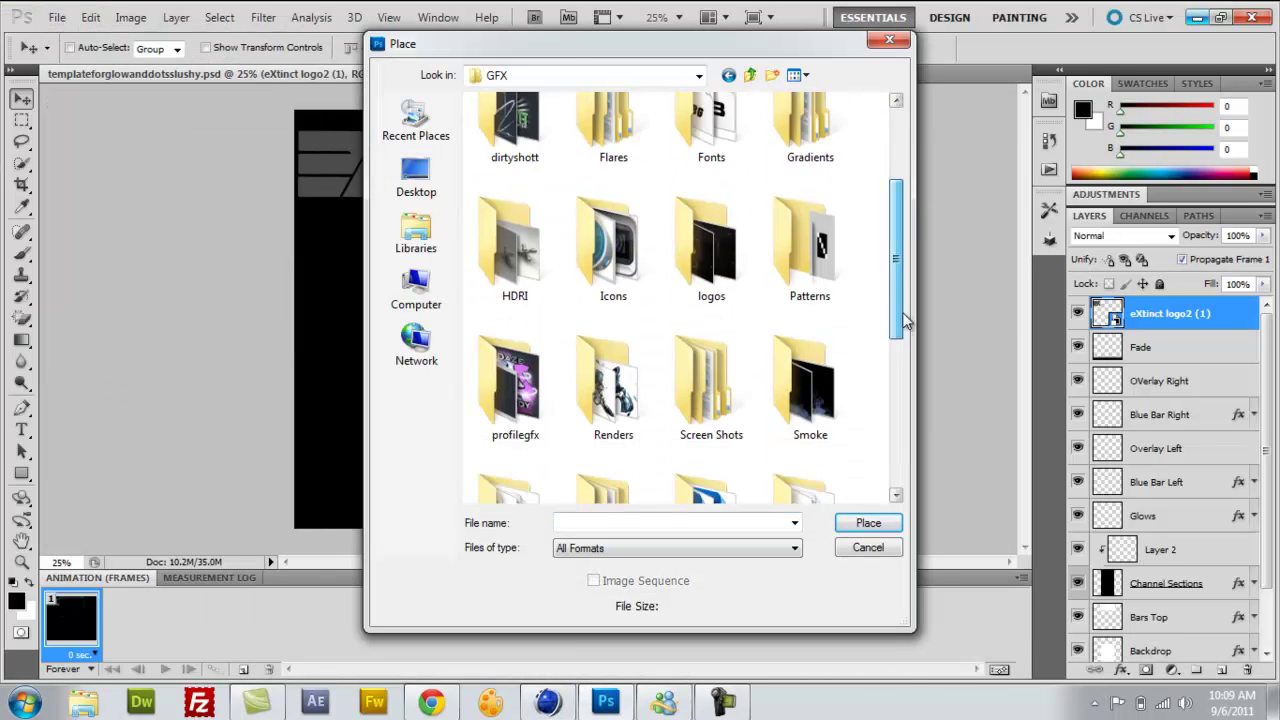
scroll(908, 388, "down", 2)
scroll(908, 388, "down", 1)
double_click(810, 400)
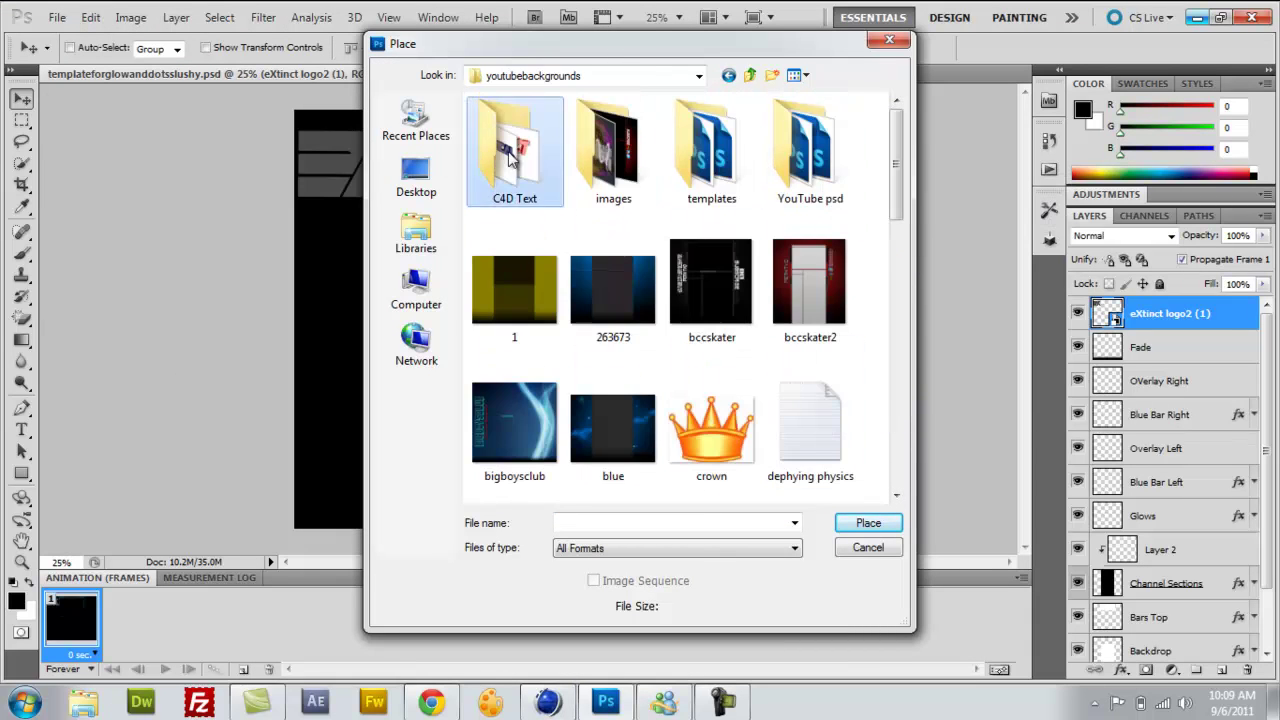
double_click(540, 200)
double_click(712, 165)
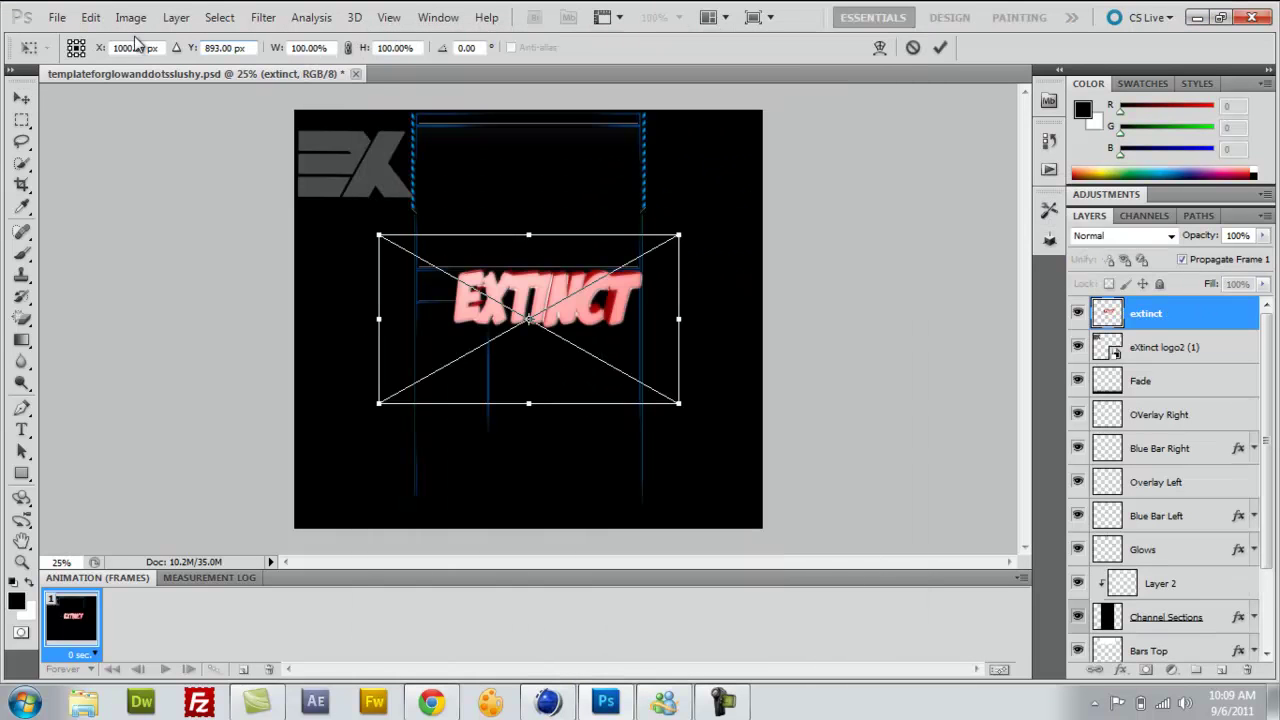
Step: Rotate the EXTINCT image 90° counterclockwise, shift it left, and commit the placement
left_click(90, 17)
left_click(420, 518)
left_click(90, 17)
left_click(140, 17)
left_click(90, 17)
left_click(400, 517)
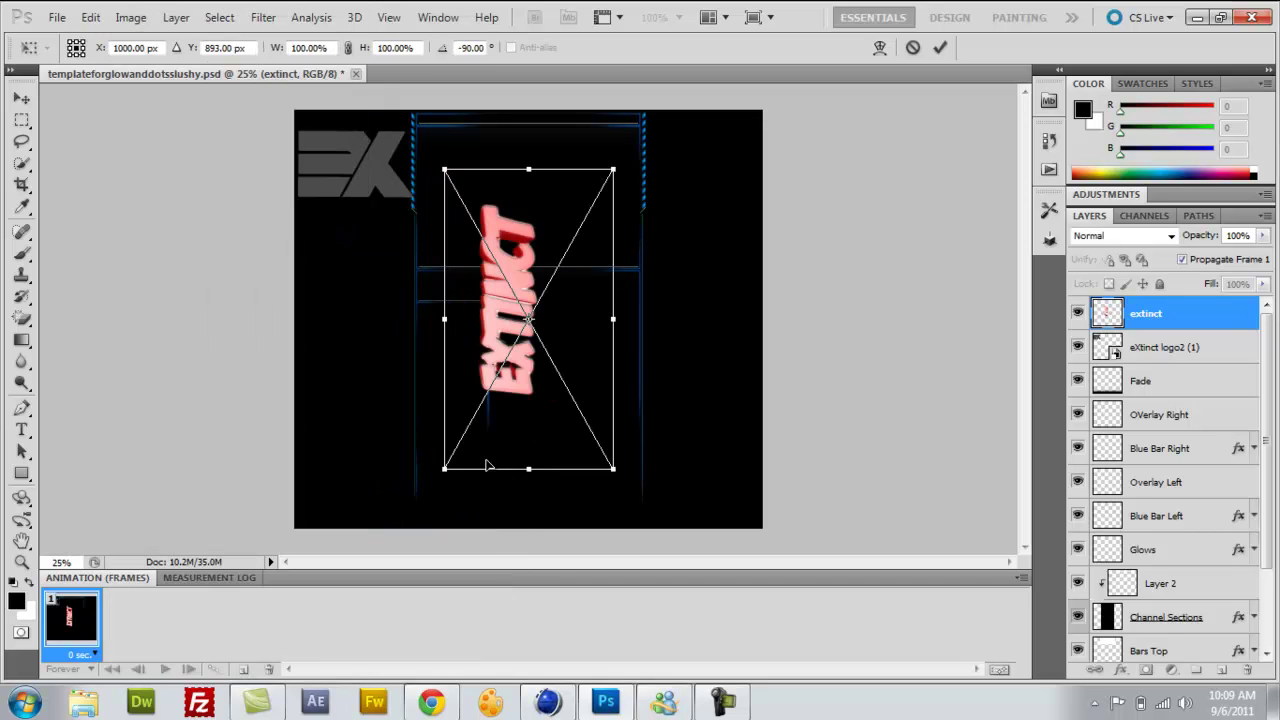
left_click_drag(393, 362, 373, 358)
left_click(21, 100)
key("Return")
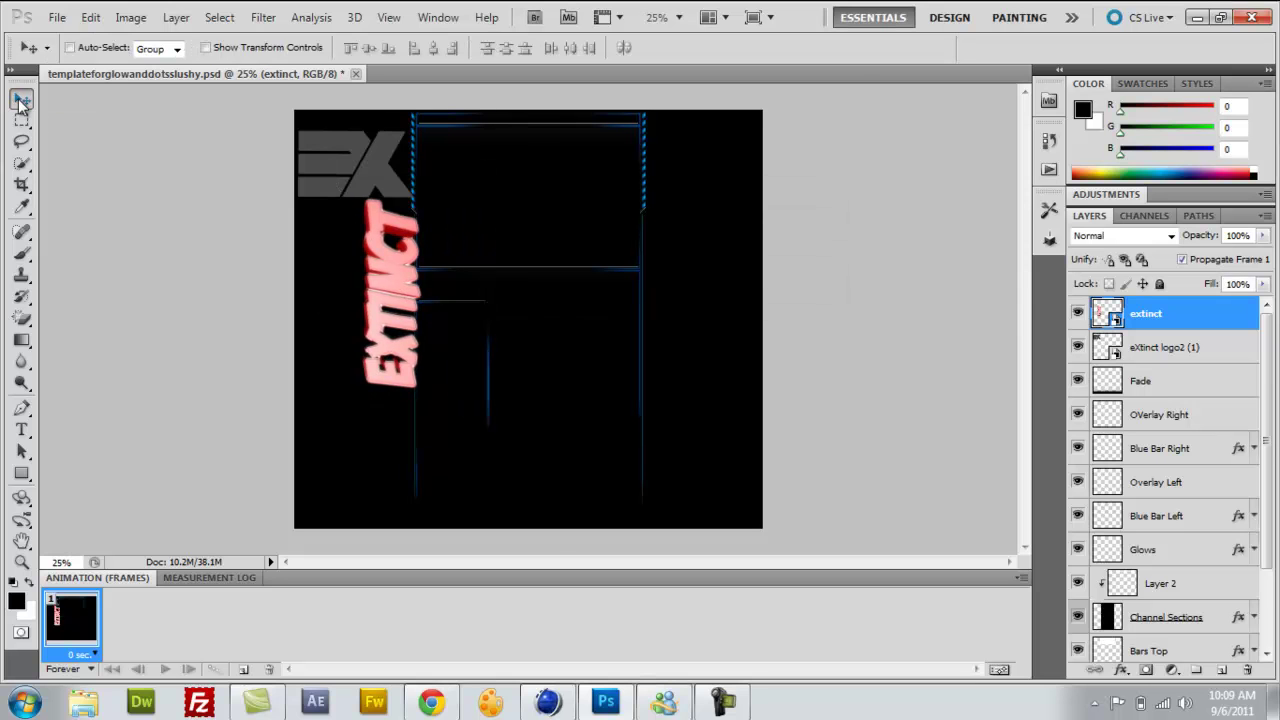
Step: Add a radial Gradient Fill layer above the background layer
scroll(1245, 366, "down", 3)
left_click(1160, 643)
left_click(1172, 669)
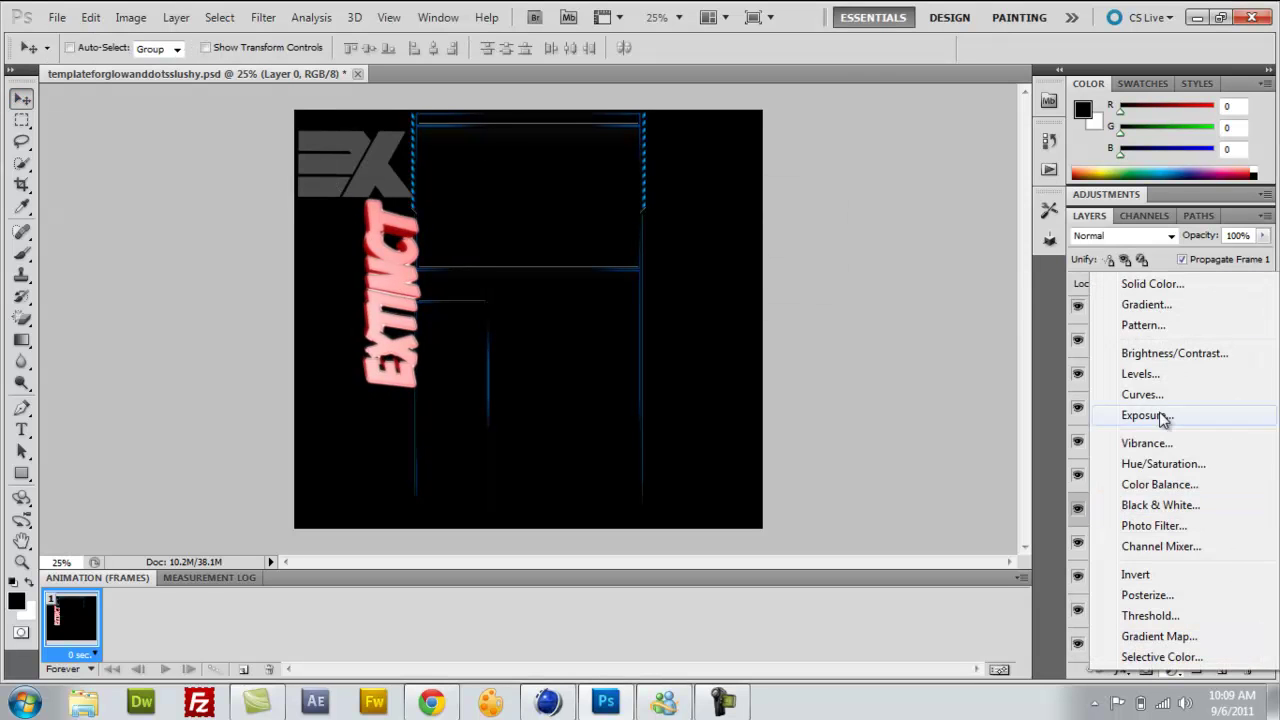
left_click(1105, 331)
left_click(597, 232)
left_click(590, 266)
left_click(612, 299)
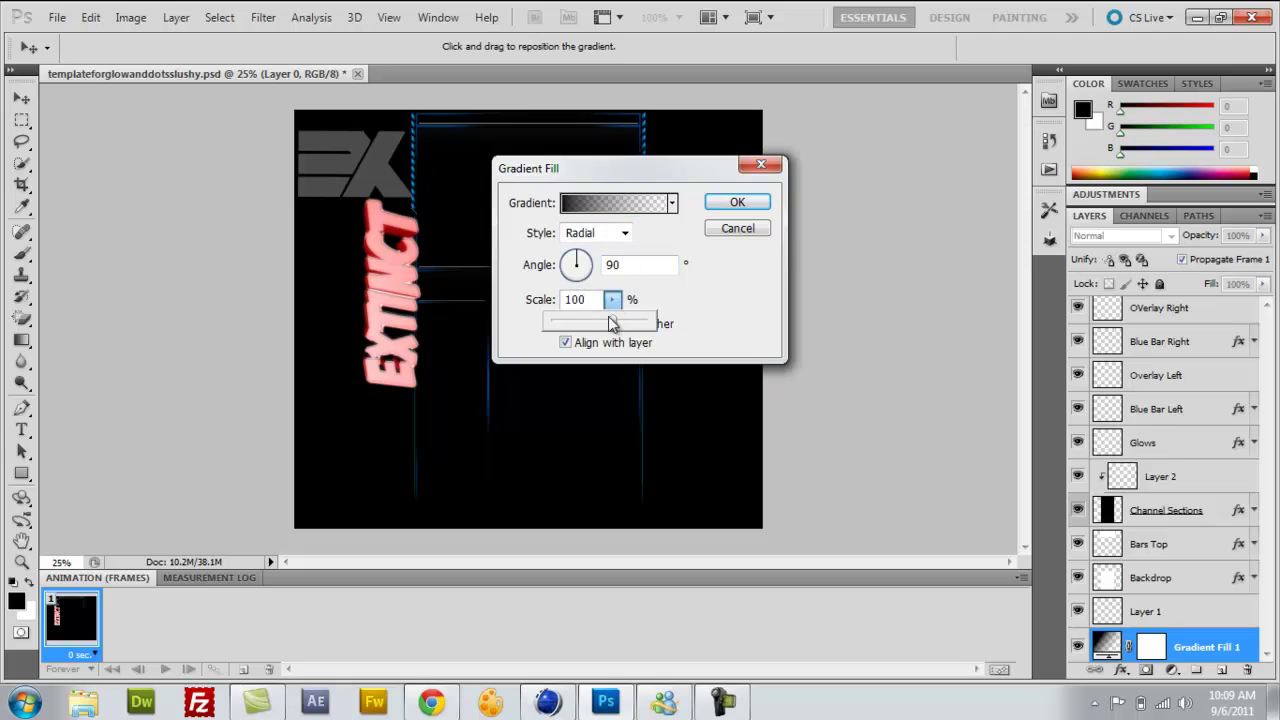
Step: Set the gradient's left stop to red d60d0d
left_click(614, 203)
double_click(468, 400)
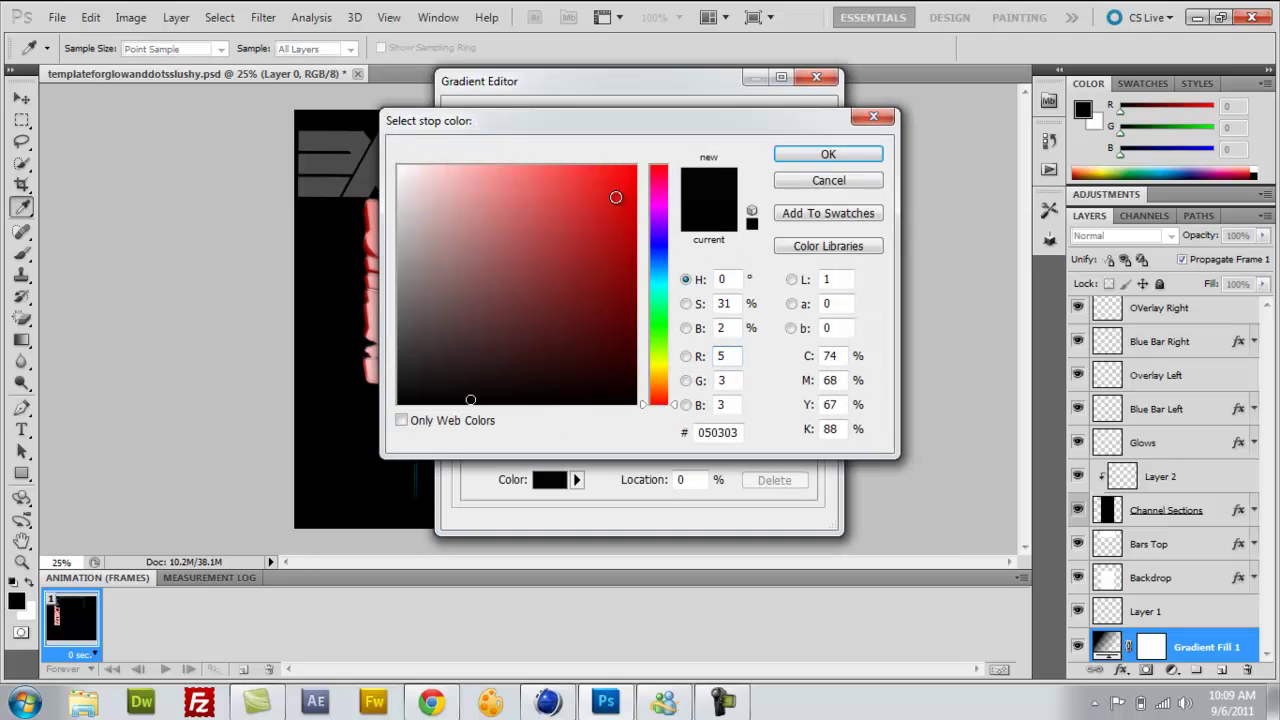
left_click(629, 174)
left_click(621, 204)
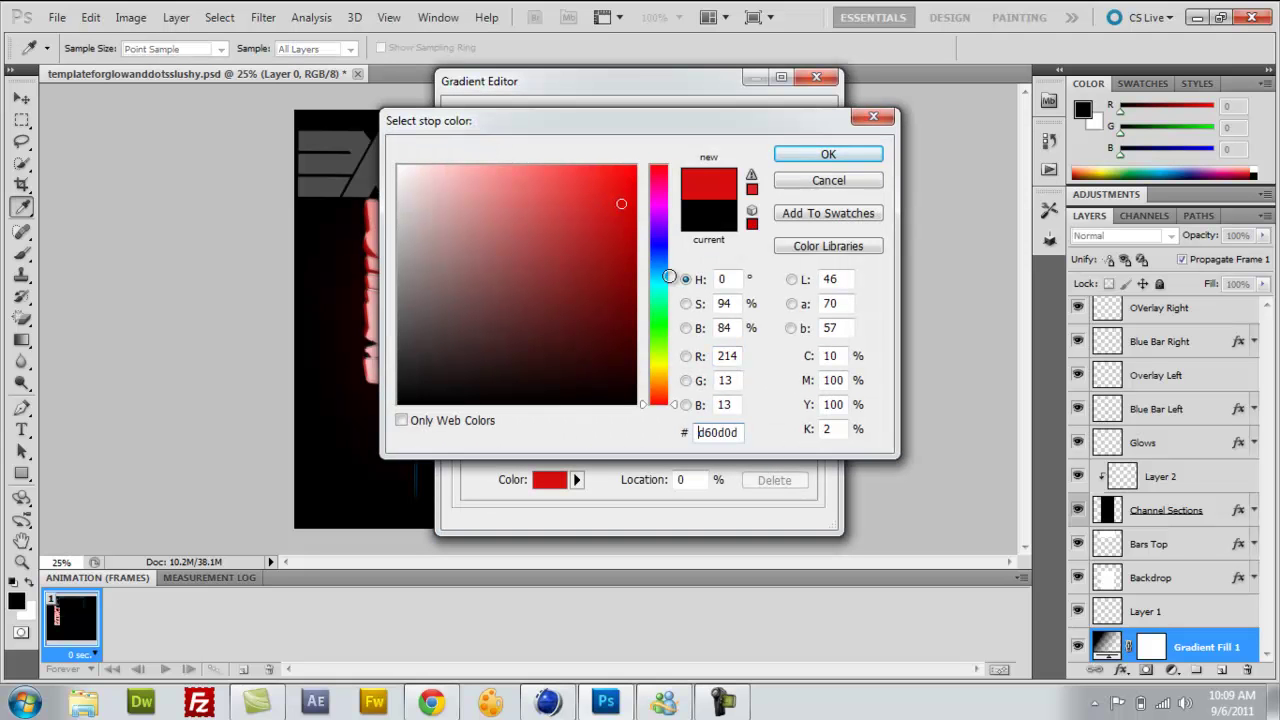
left_click(828, 154)
Step: Make the right stop red too and commit the red-to-transparent gradient at 124% scale
double_click(811, 401)
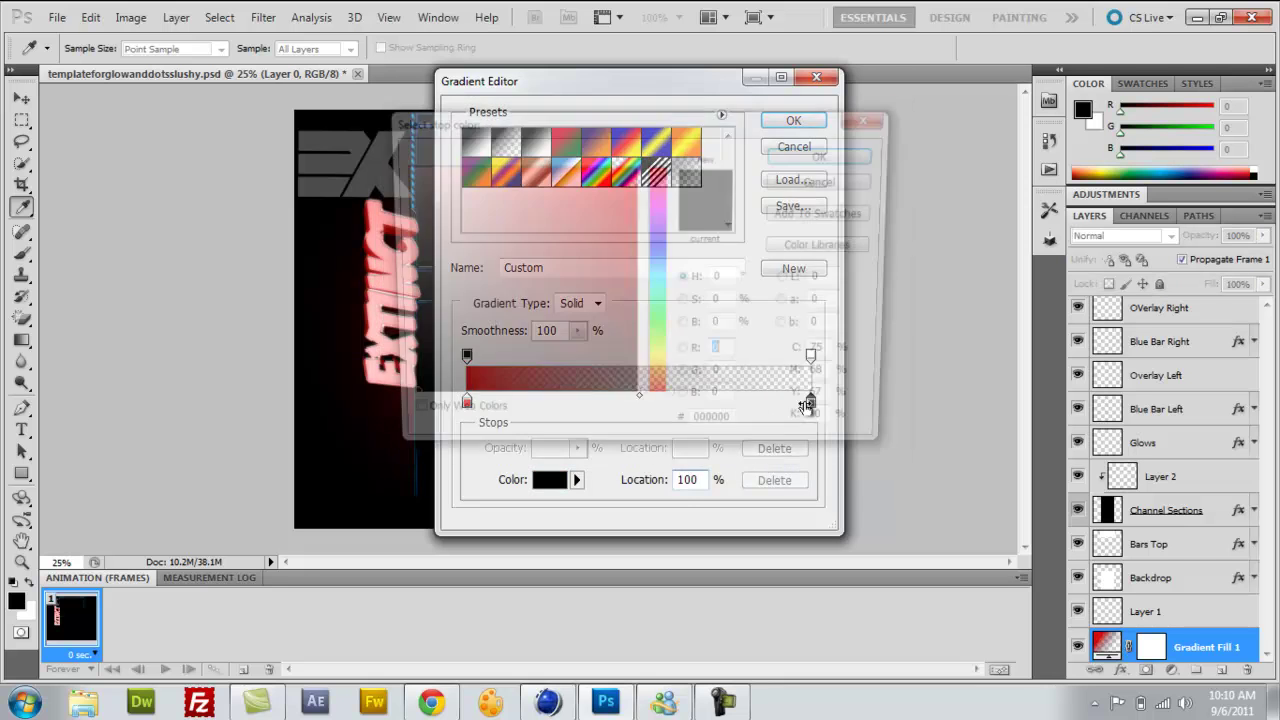
key("BackSpace")
key("ctrl+v")
key("Return")
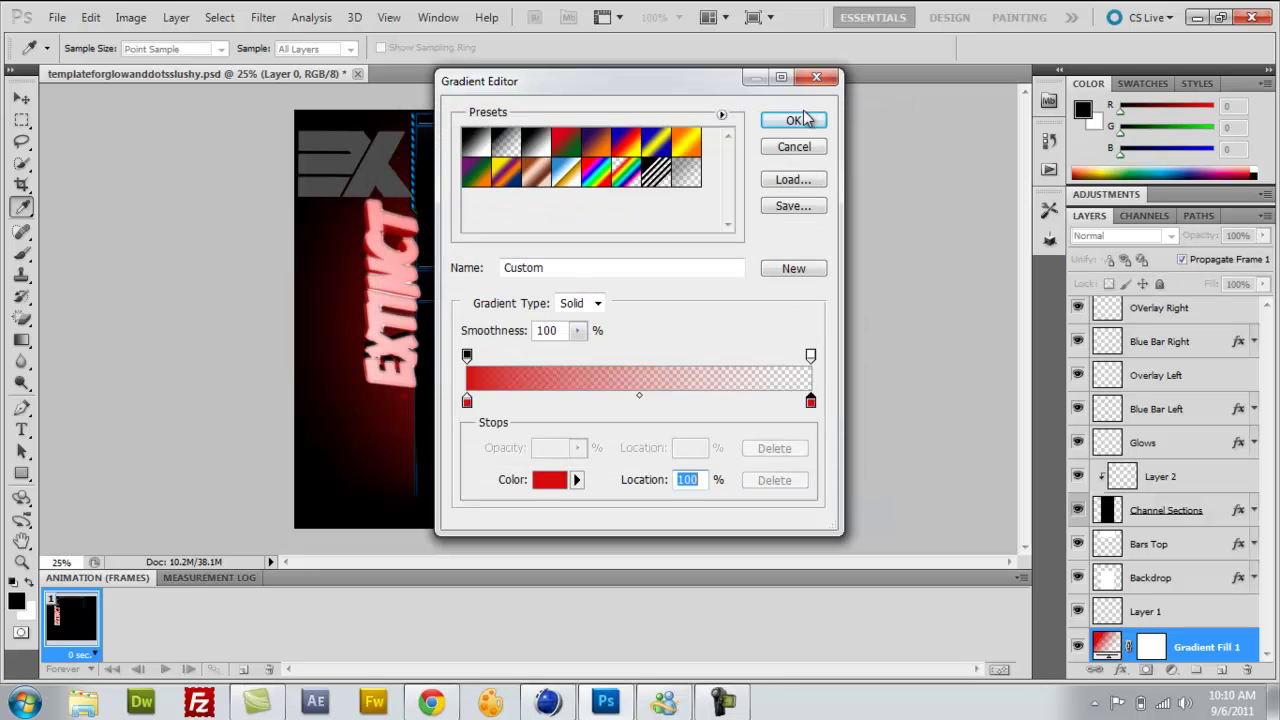
left_click(795, 121)
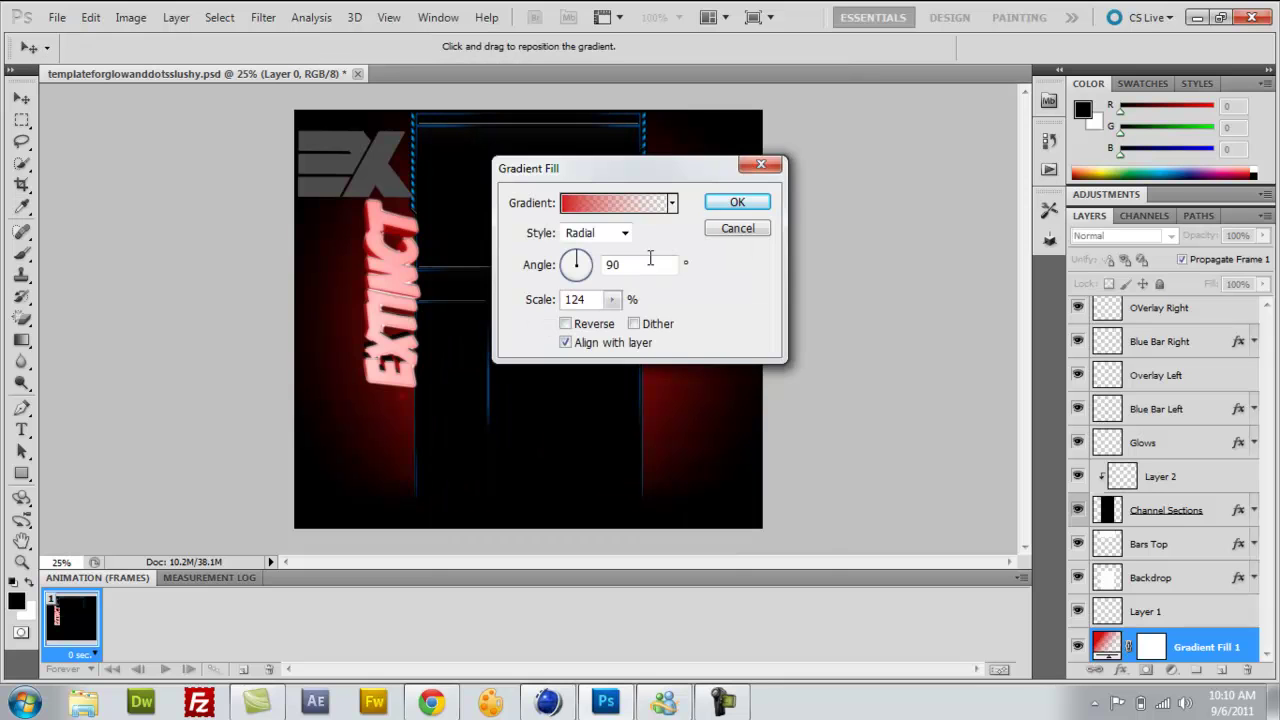
left_click(742, 202)
scroll(1175, 507, "up", 2)
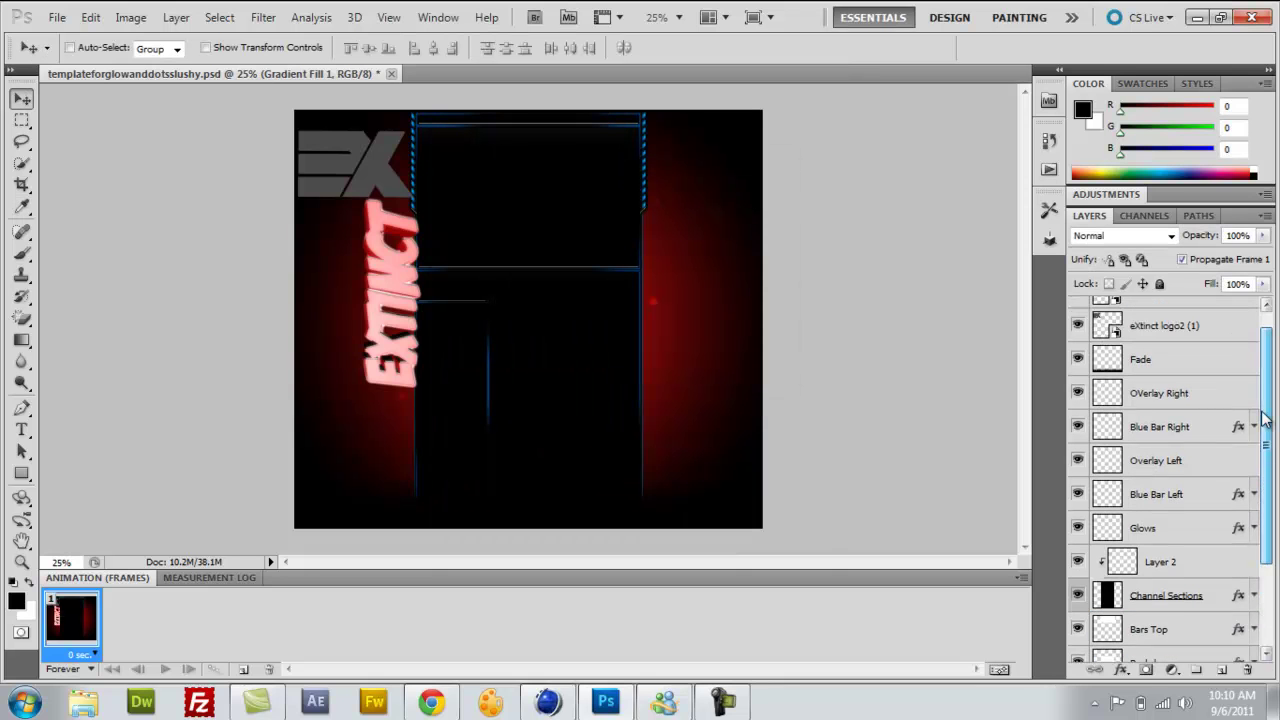
scroll(1172, 420, "up", 1)
Step: With the extinct layer selected, place the 1_00000 image from the Flares folder
left_click(1158, 312)
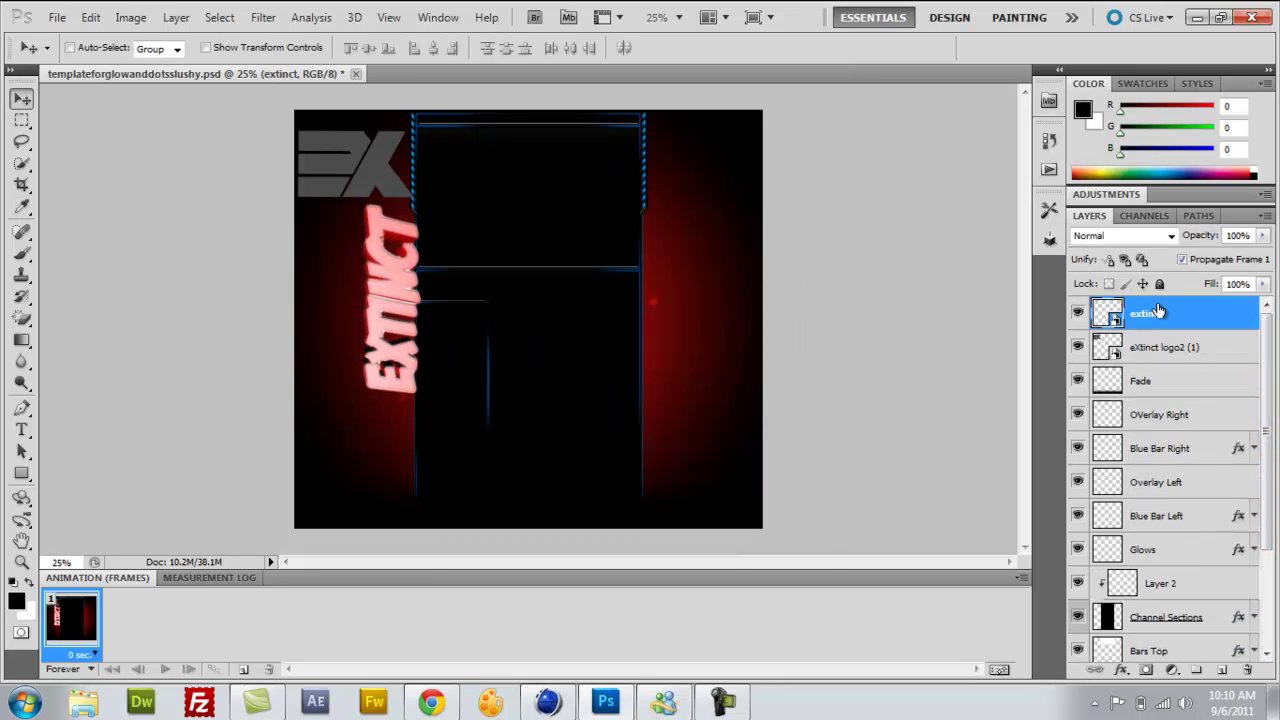
left_click(57, 17)
left_click(117, 387)
left_click(750, 75)
left_click(750, 75)
scroll(919, 392, "down", 2)
scroll(900, 257, "up", 3)
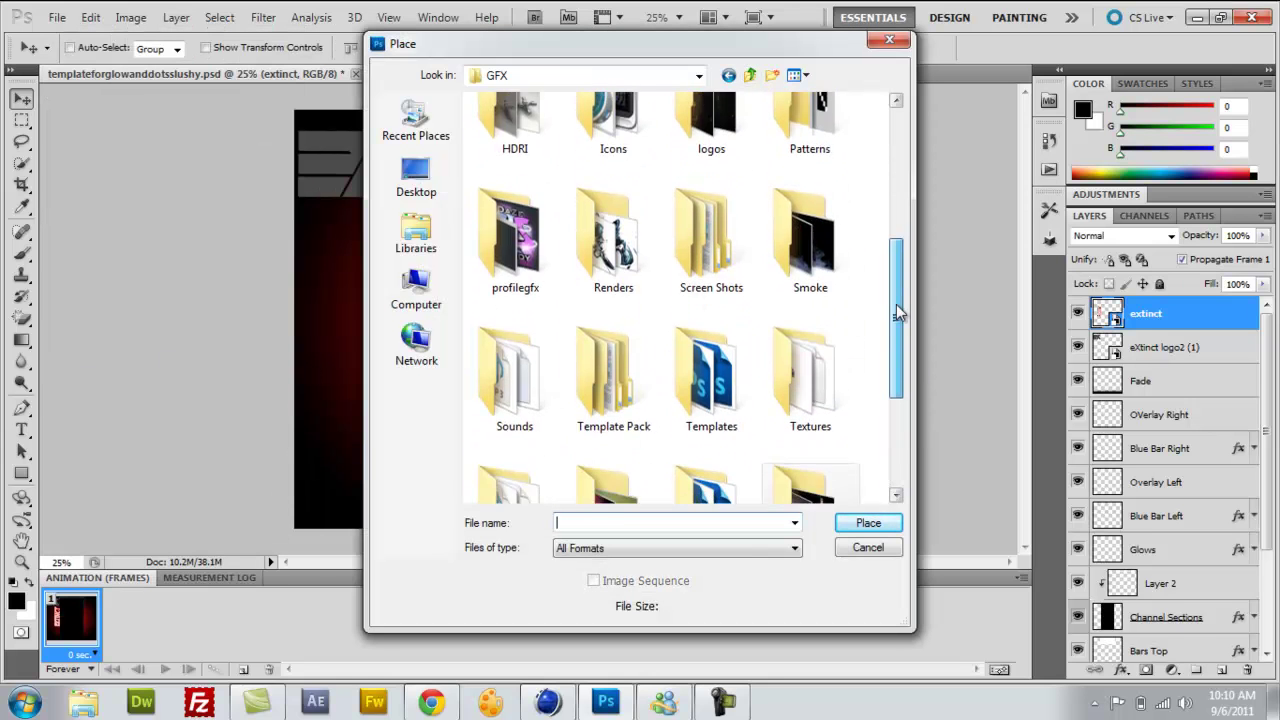
scroll(900, 257, "up", 2)
double_click(620, 213)
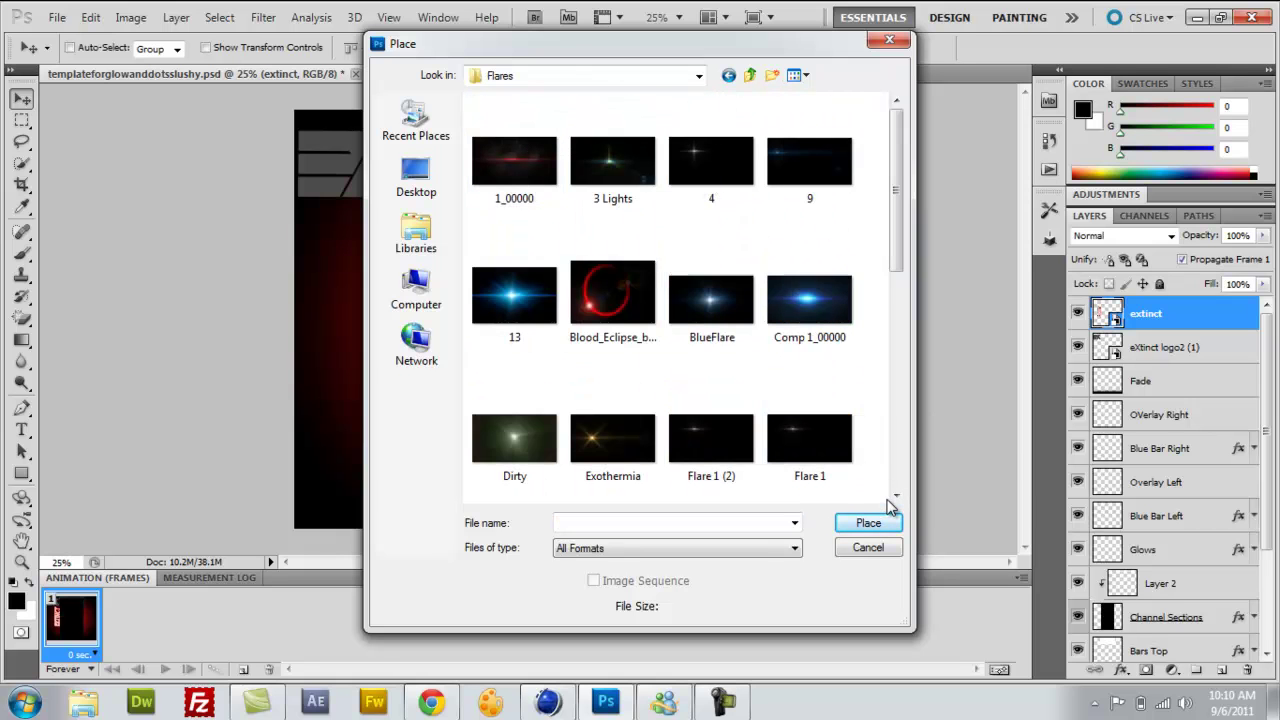
double_click(514, 160)
Step: Rotate the placed flare 90° counter-clockwise so it runs vertically
left_click(90, 17)
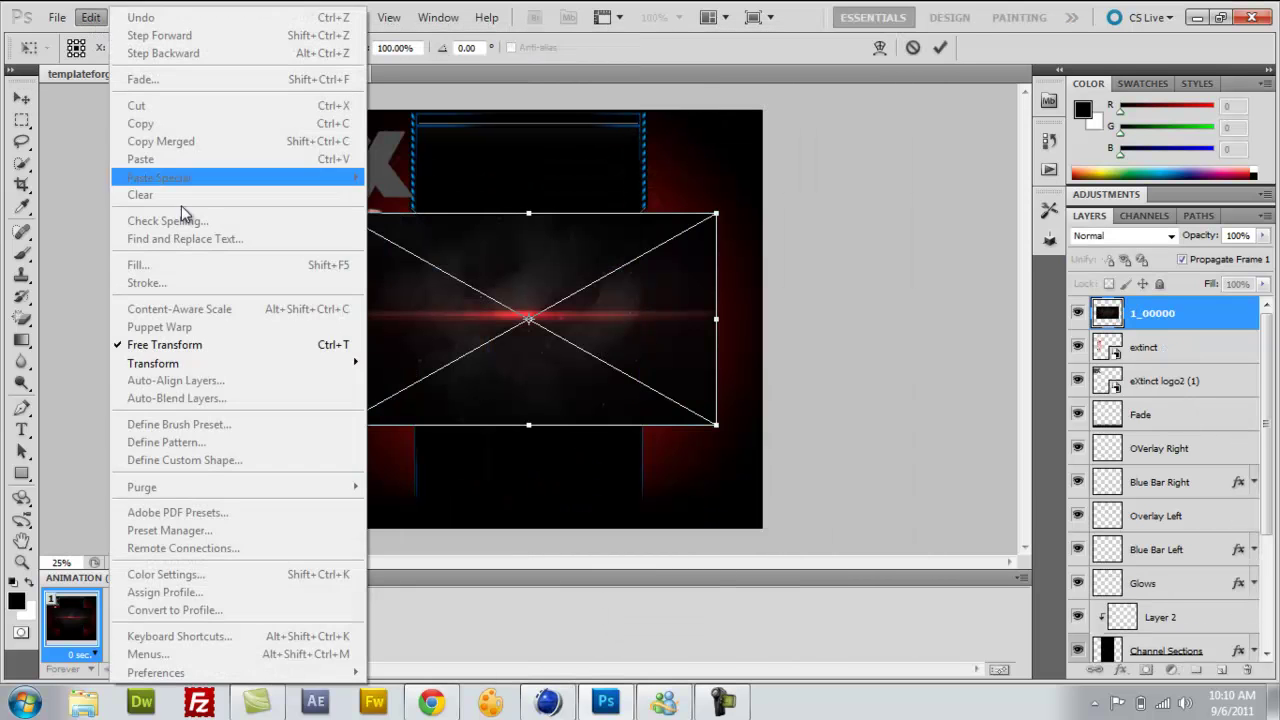
left_click(451, 539)
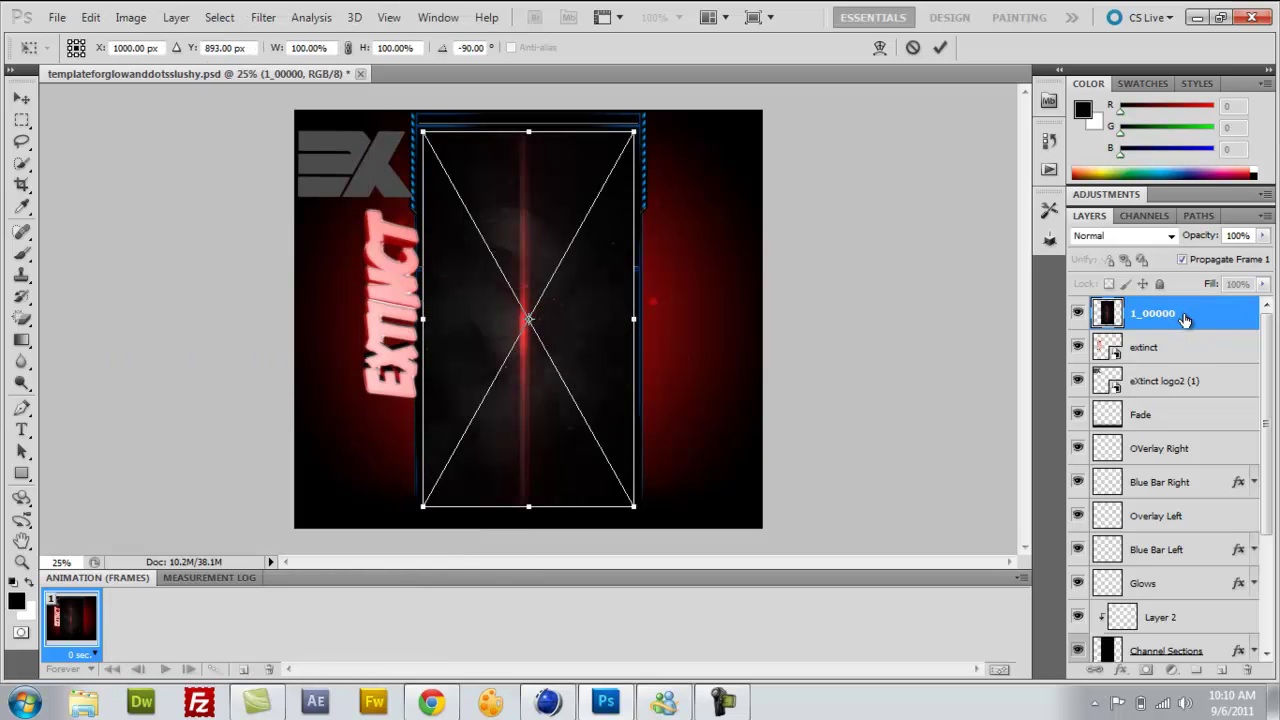
left_click(21, 98)
Step: Confirm the flare placement, set its blend mode to Screen, and nudge it left
key("Return")
left_click(1124, 236)
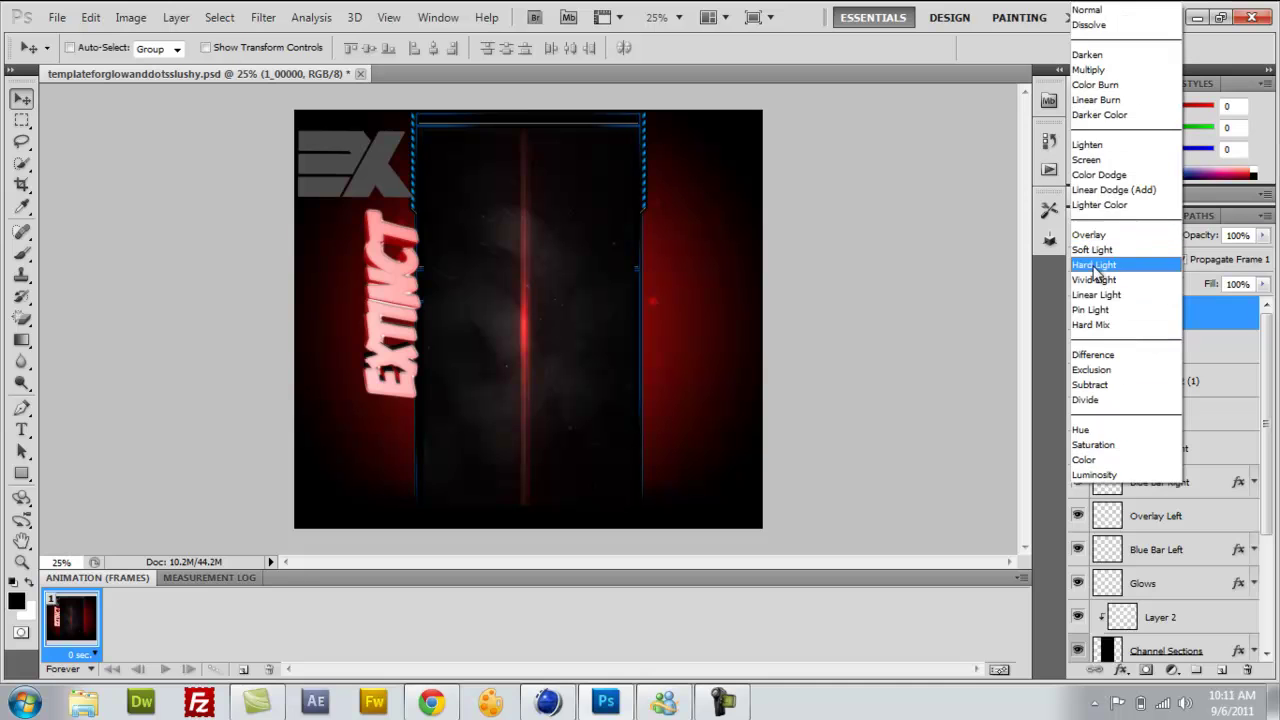
left_click(1086, 159)
left_click(1143, 215)
left_click(1198, 215)
left_click(1093, 217)
key("shift+Left")
key("shift+Left")
key("shift+Left")
key("shift+Left")
key("shift+Left")
key("shift+Left")
key("shift+Left")
key("shift+Left")
key("shift+Left")
key("shift+Left")
key("shift+Left")
key("shift+Left")
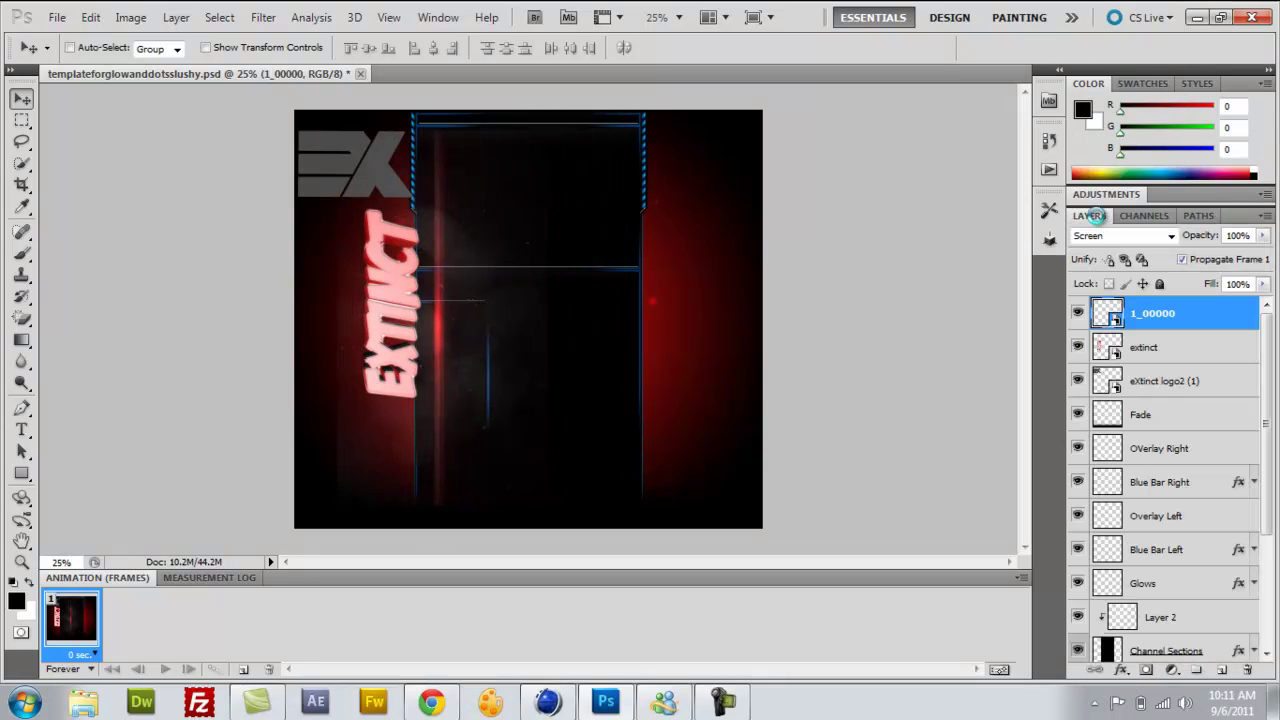
key("shift+Left")
key("shift+Left")
key("shift+Left")
key("shift+Left")
key("shift+Left")
key("shift+Left")
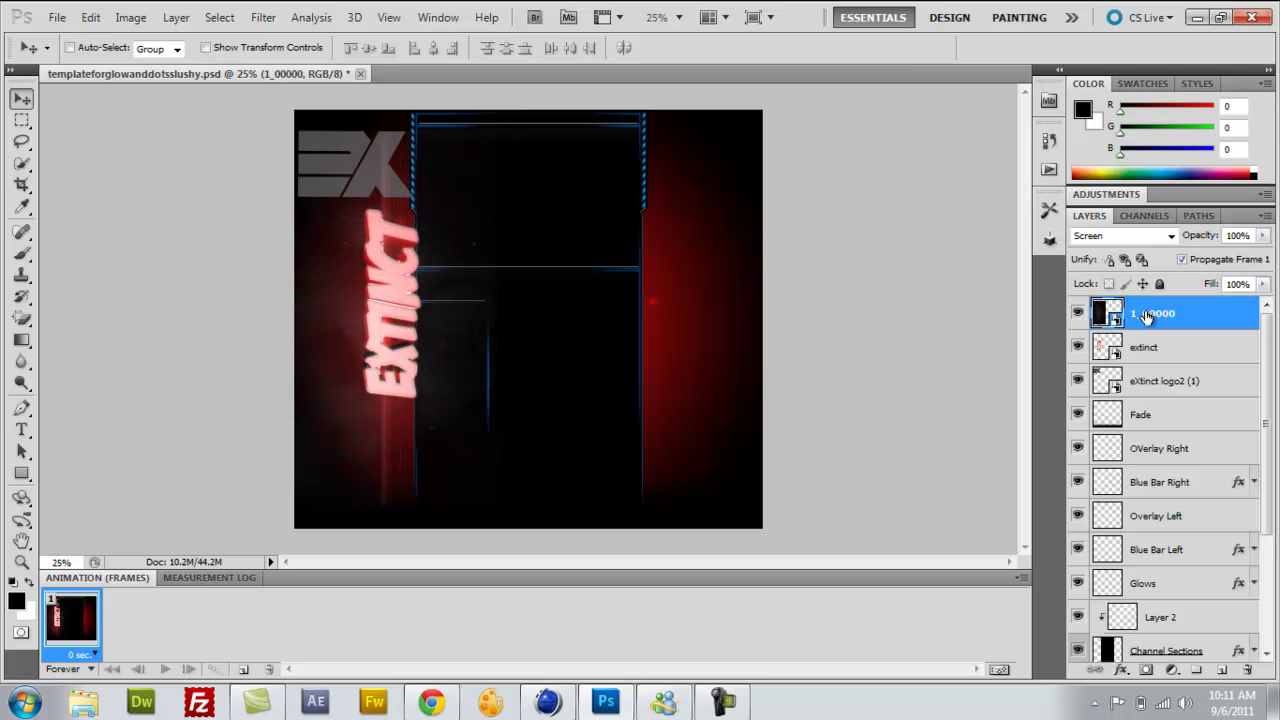
Step: Try a blue Color Overlay layer style on the flare, then discard it
double_click(1212, 320)
left_click(430, 329)
left_click(728, 157)
left_click_drag(643, 365, 650, 252)
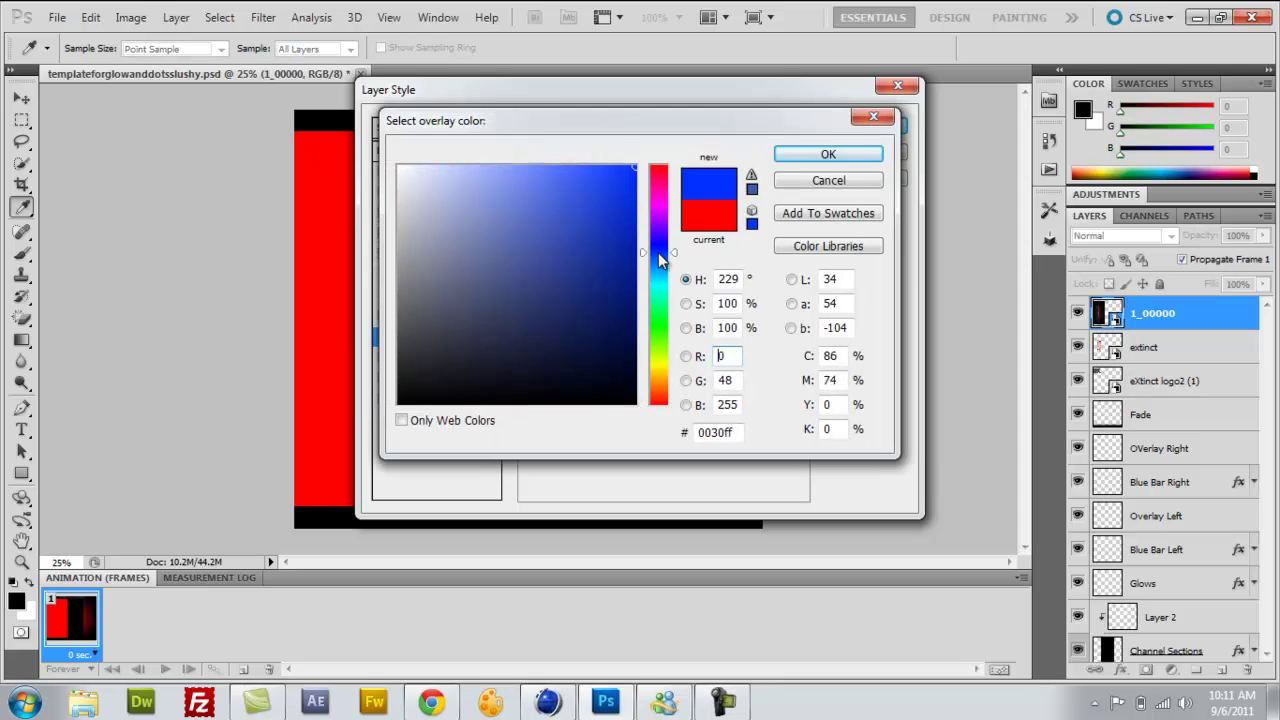
left_click(828, 180)
left_click(862, 155)
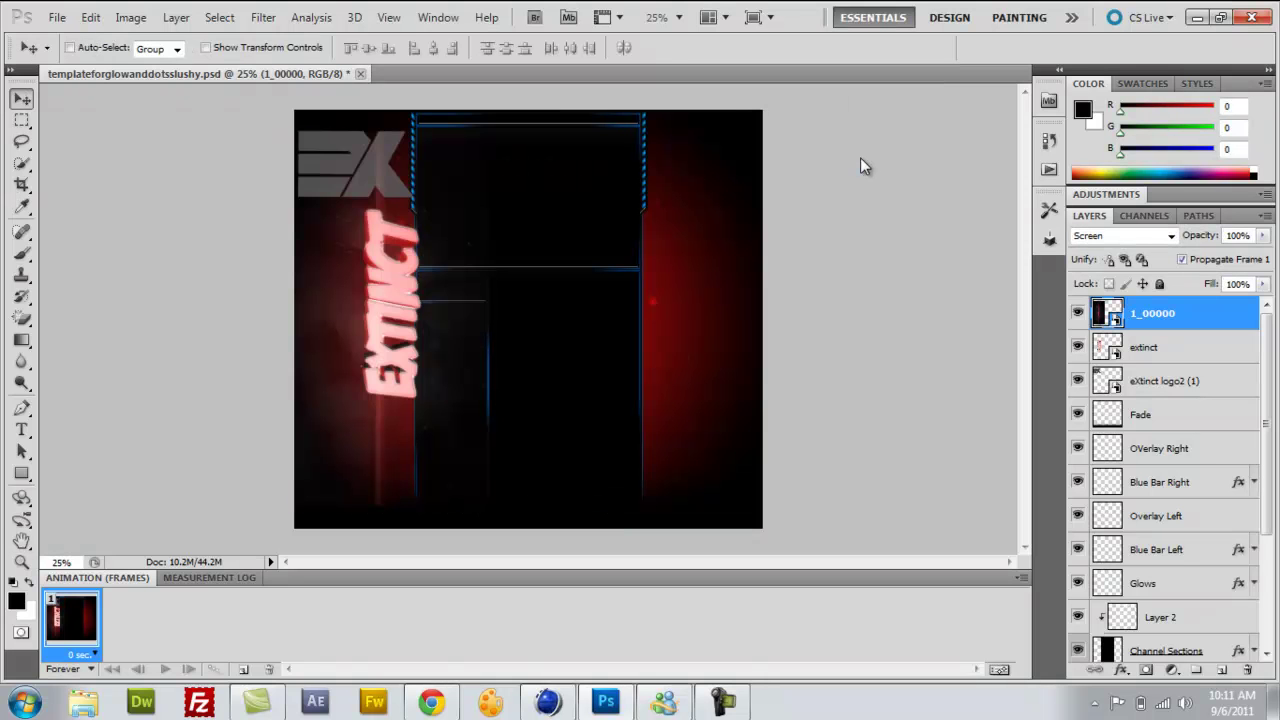
Step: Move the 1_00000 layer below Layer 2, then back above extinct
left_click(90, 17)
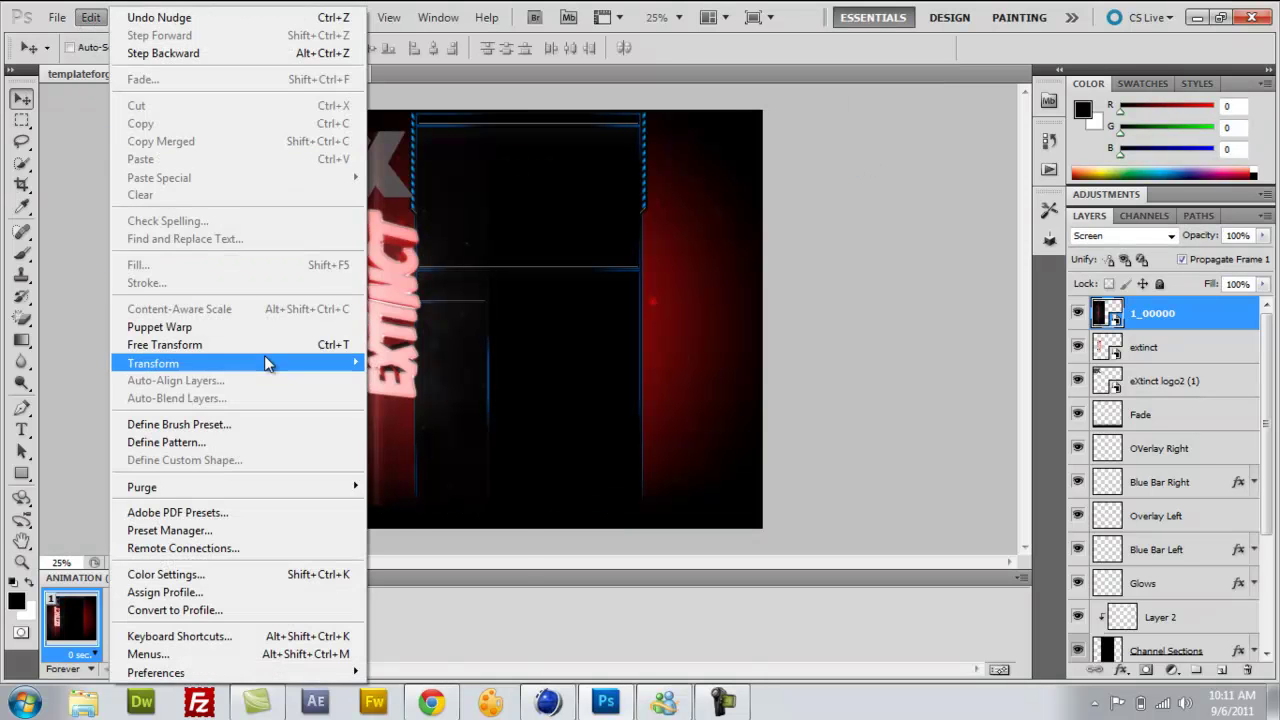
left_click(834, 300)
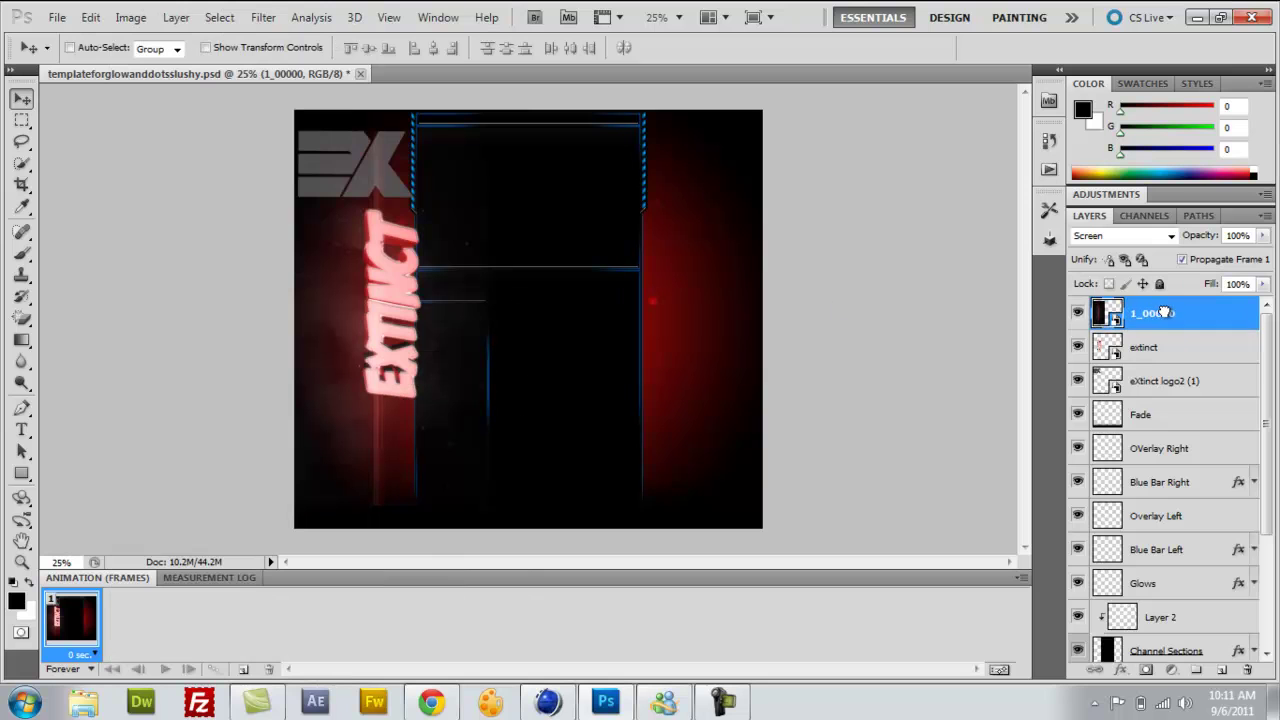
left_click_drag(1165, 313, 1252, 655)
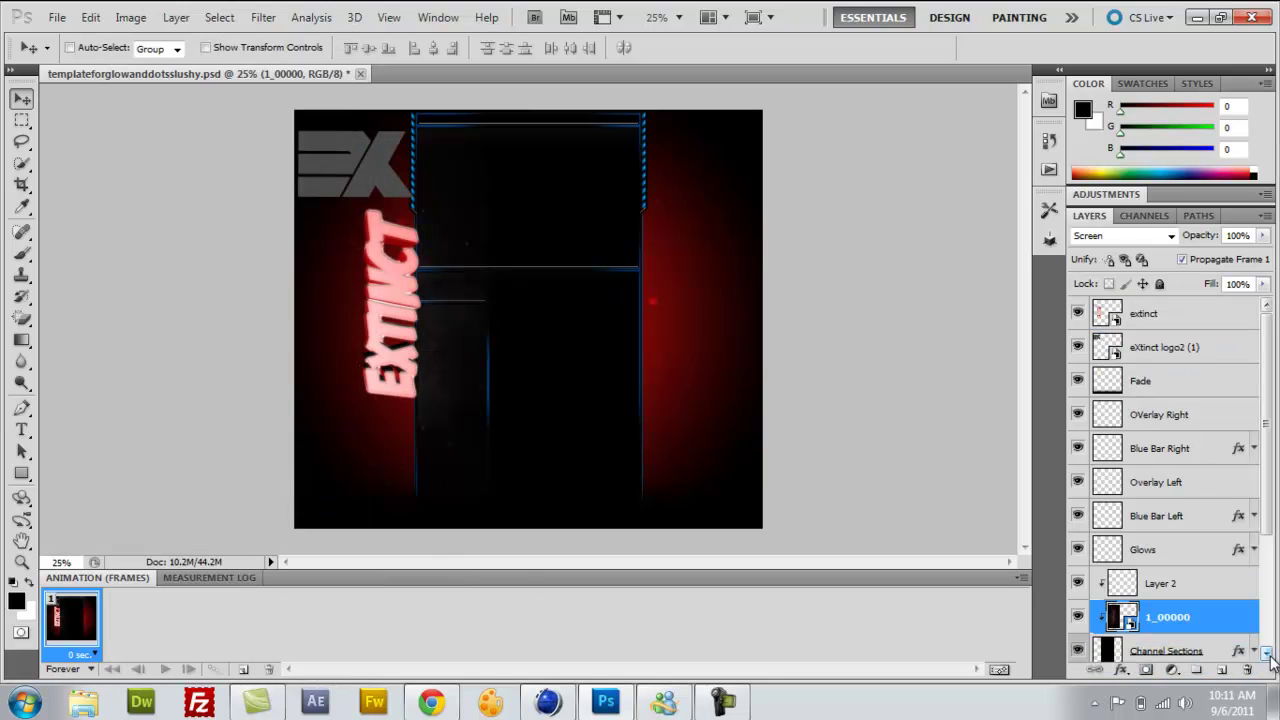
left_click_drag(1232, 637, 1170, 316)
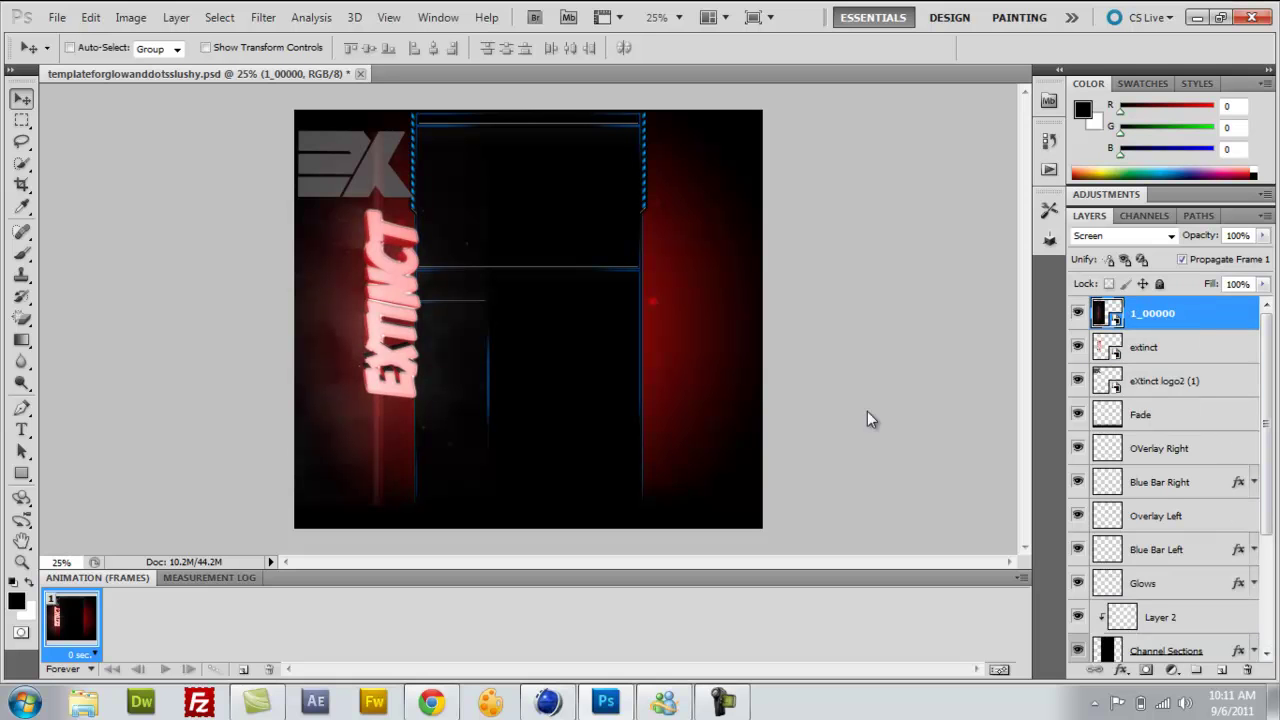
Step: Add a bright blue ExtinctFX text line in the central panel
left_click(24, 430)
left_click(505, 259)
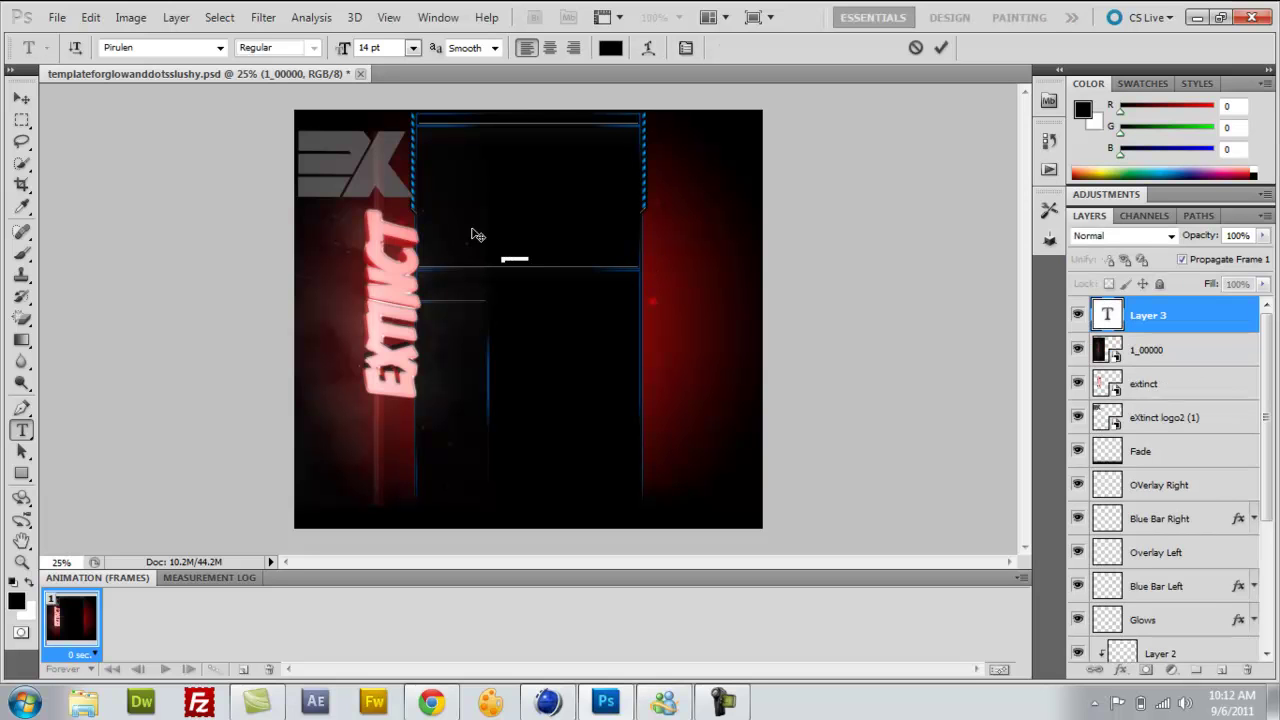
left_click(610, 48)
left_click(660, 243)
left_click(634, 167)
left_click(828, 154)
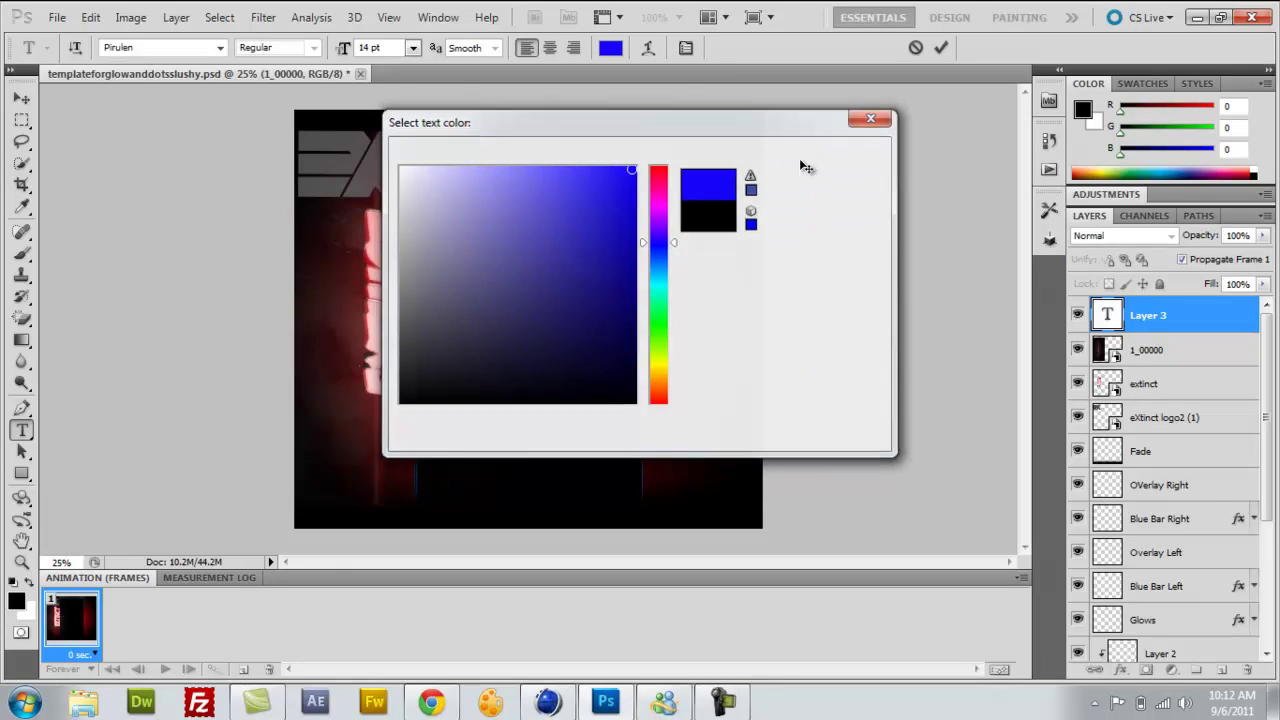
left_click(21, 98)
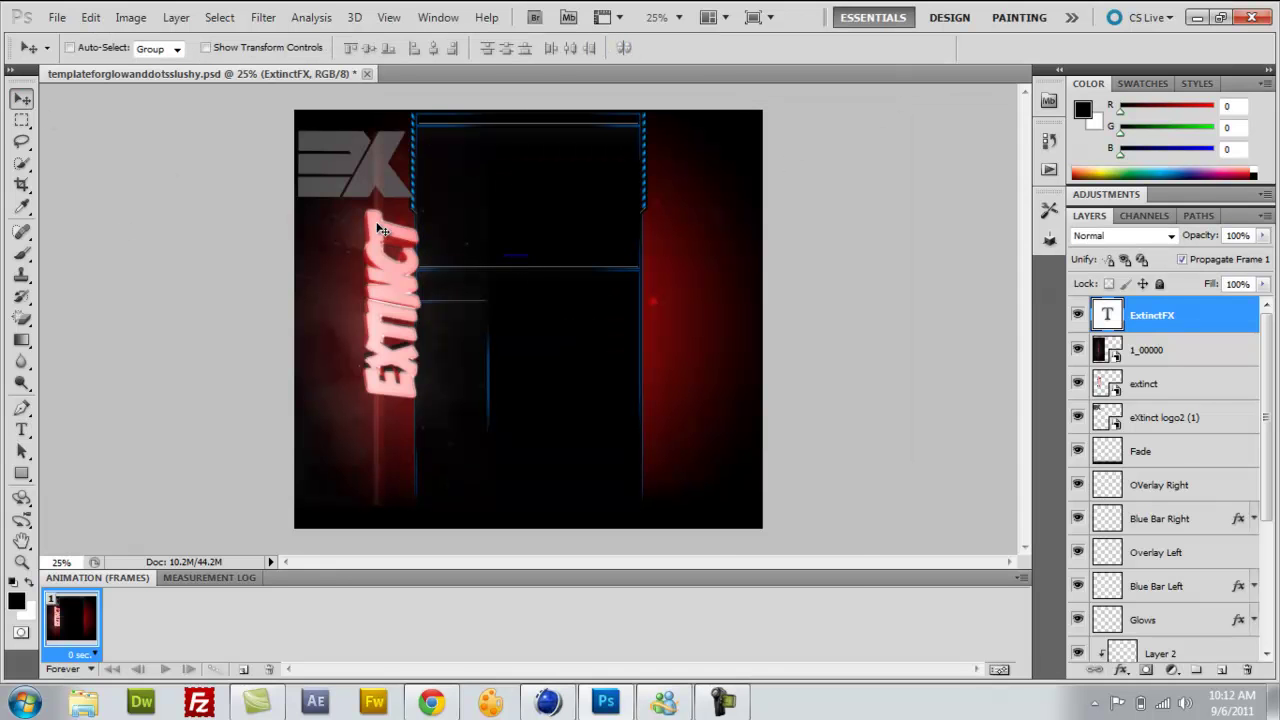
Step: Check the channel page, then set the ExtinctFX text size to 30 pt
left_click(432, 704)
left_click(433, 704)
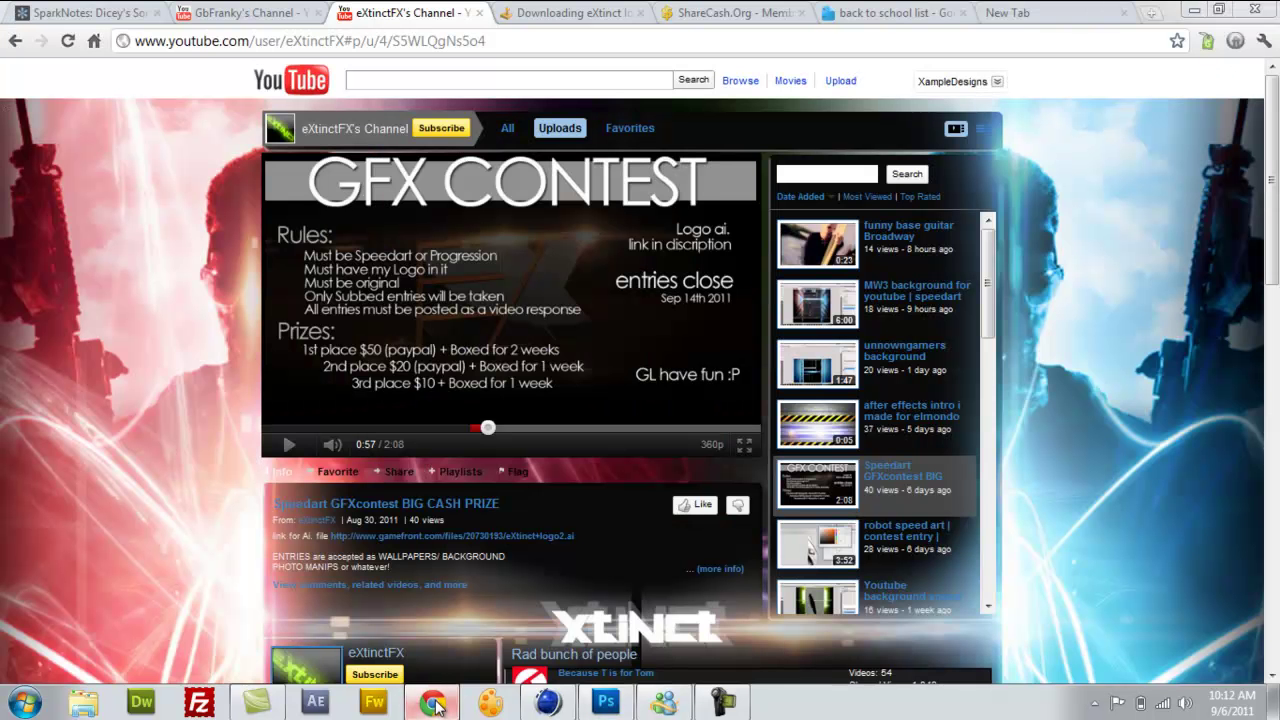
key("t")
left_click(528, 254)
left_click(412, 48)
left_click(399, 283)
left_click(412, 48)
Step: Resize the ExtinctFX channel name text to 30 pt and commit it
left_click(399, 303)
left_click(412, 48)
left_click(435, 283)
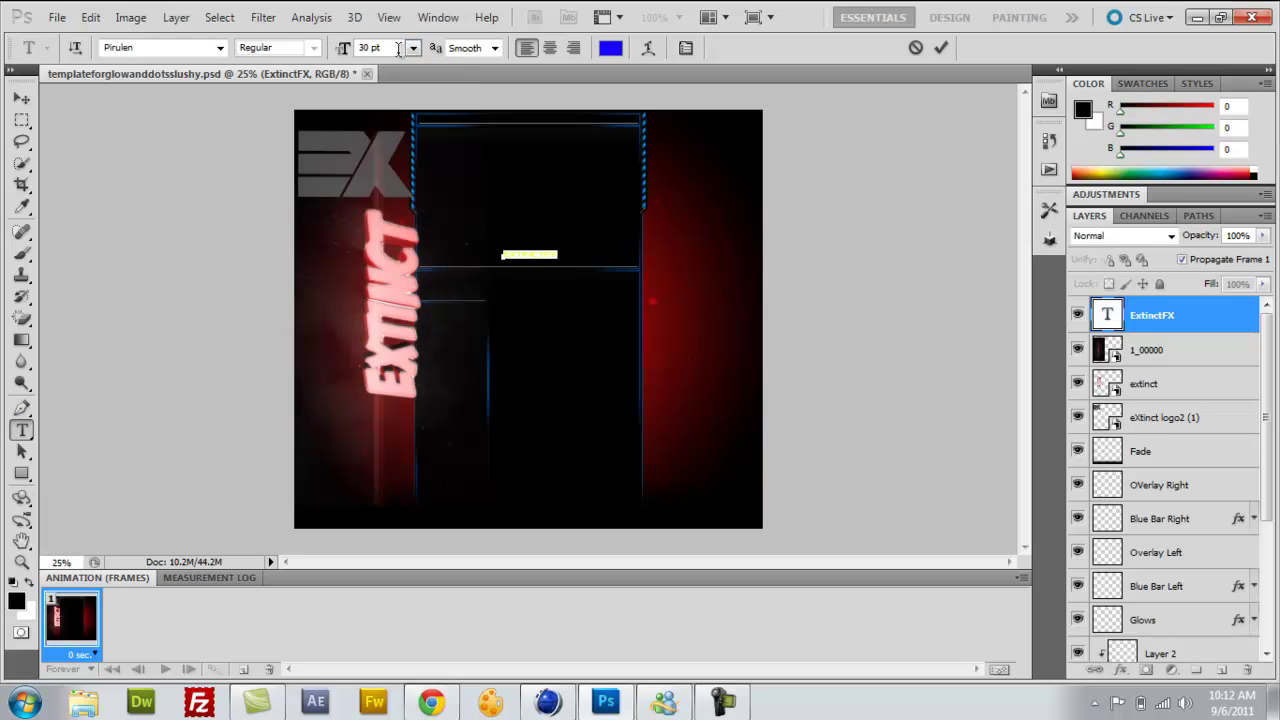
left_click(24, 98)
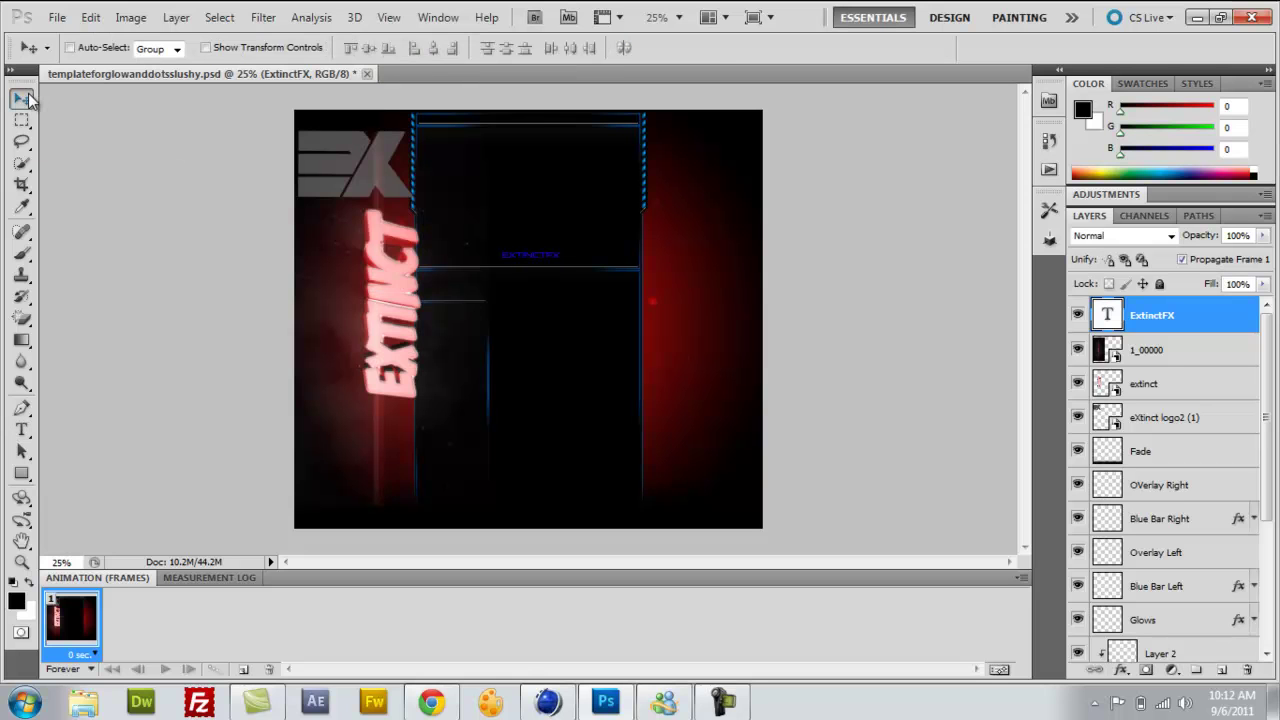
Step: Add a second text line with the channel URL below the name
left_click(21, 383)
left_click(21, 429)
left_click(509, 267)
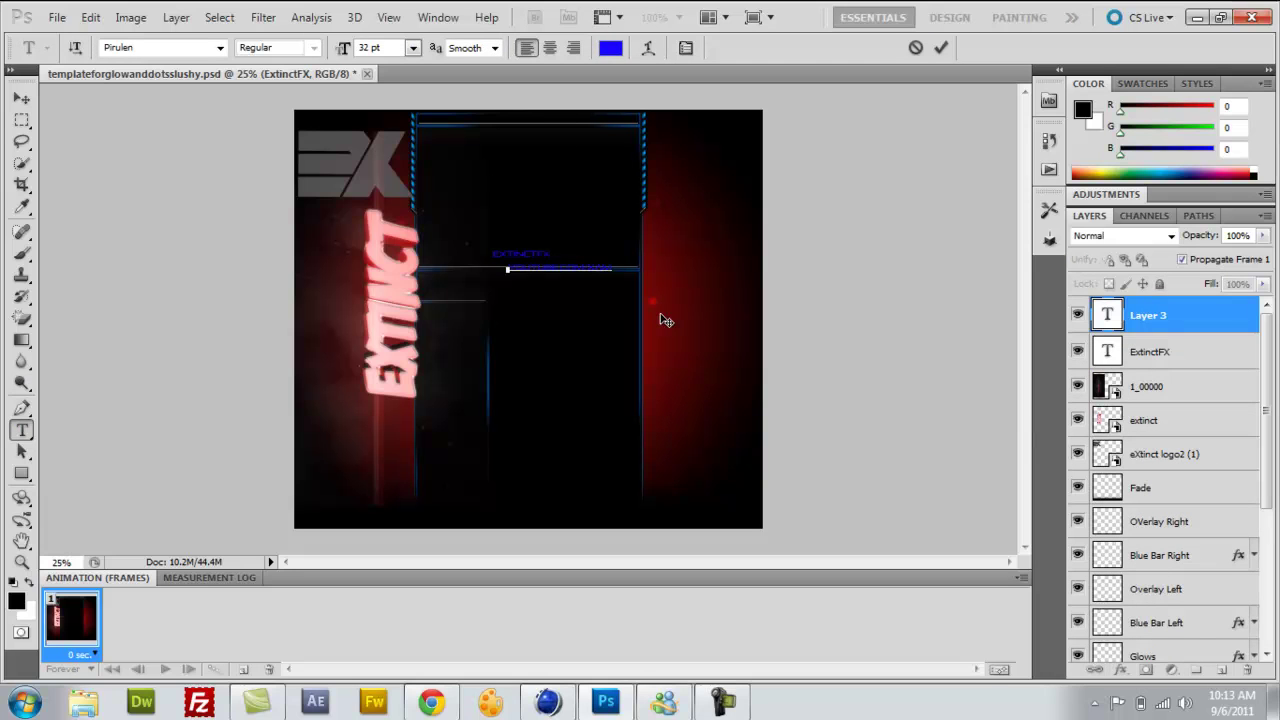
left_click(21, 98)
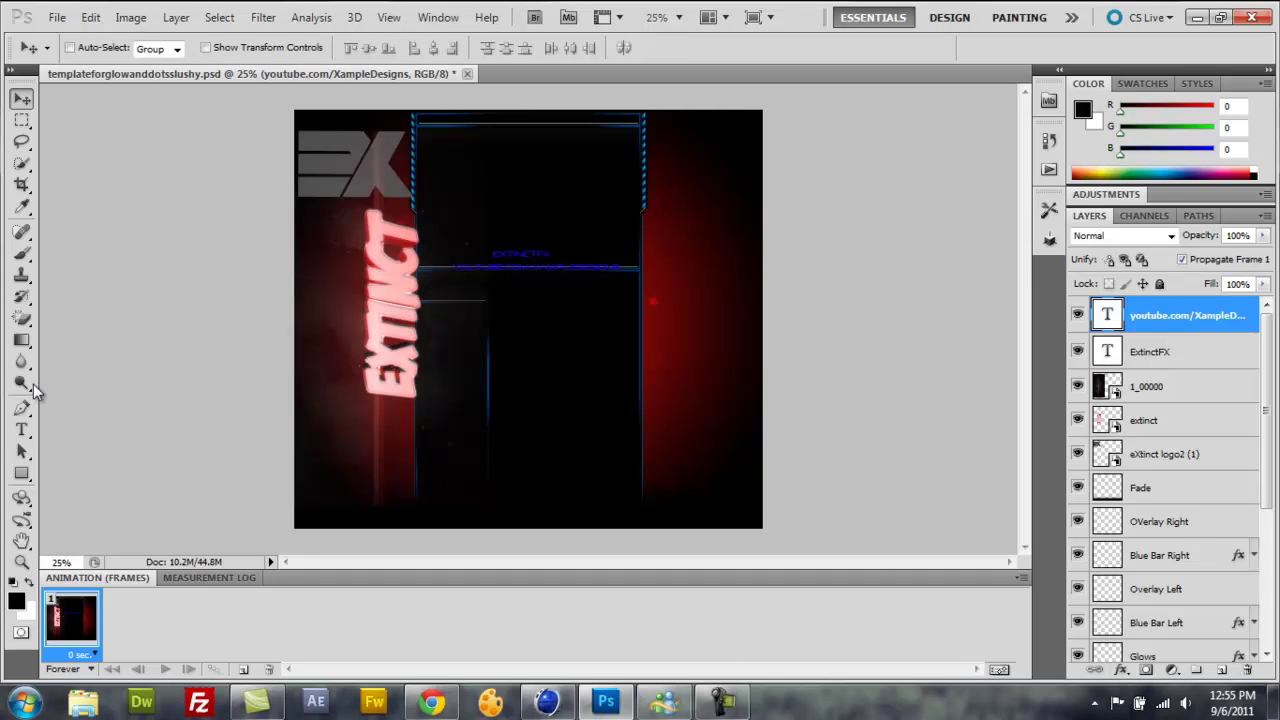
Step: Make the channel URL text white, then begin a SUBSCRIBE line in the right red strip
left_click(21, 430)
mouse_move(452, 268)
left_mouse_down()
mouse_move(613, 265)
mouse_move(491, 280)
left_mouse_up()
left_click(611, 49)
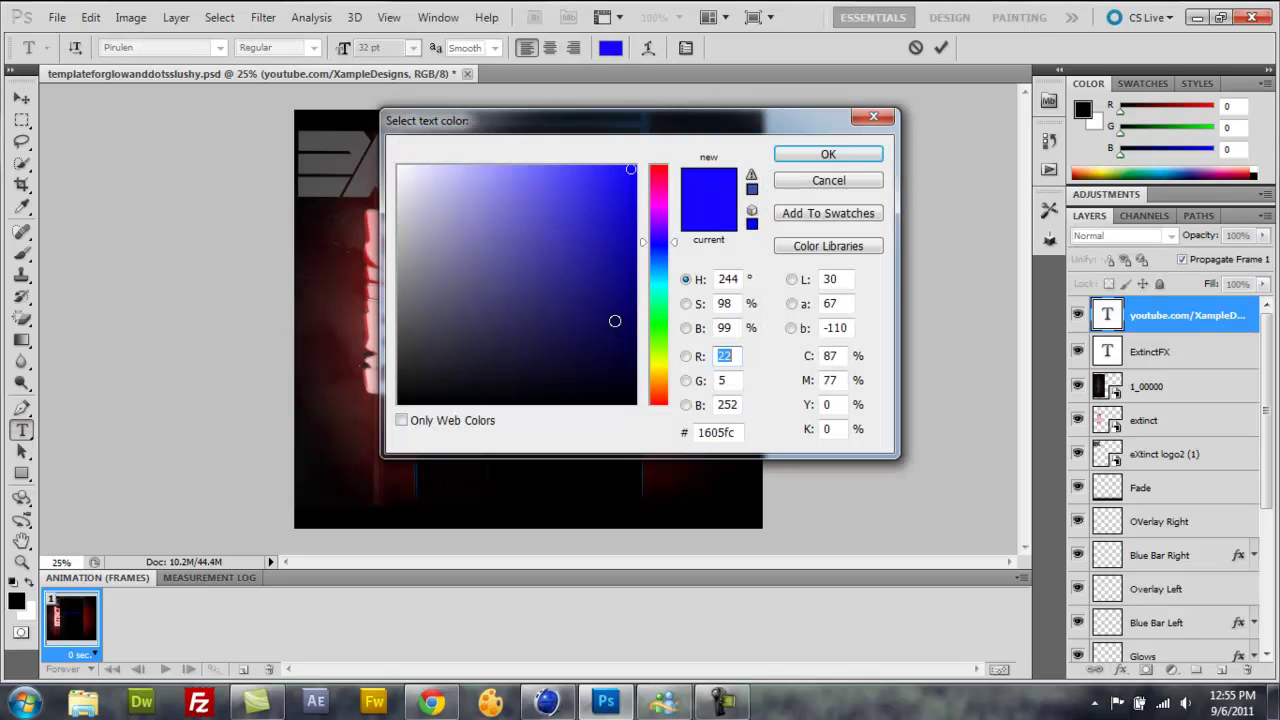
left_click(414, 405)
left_click(818, 154)
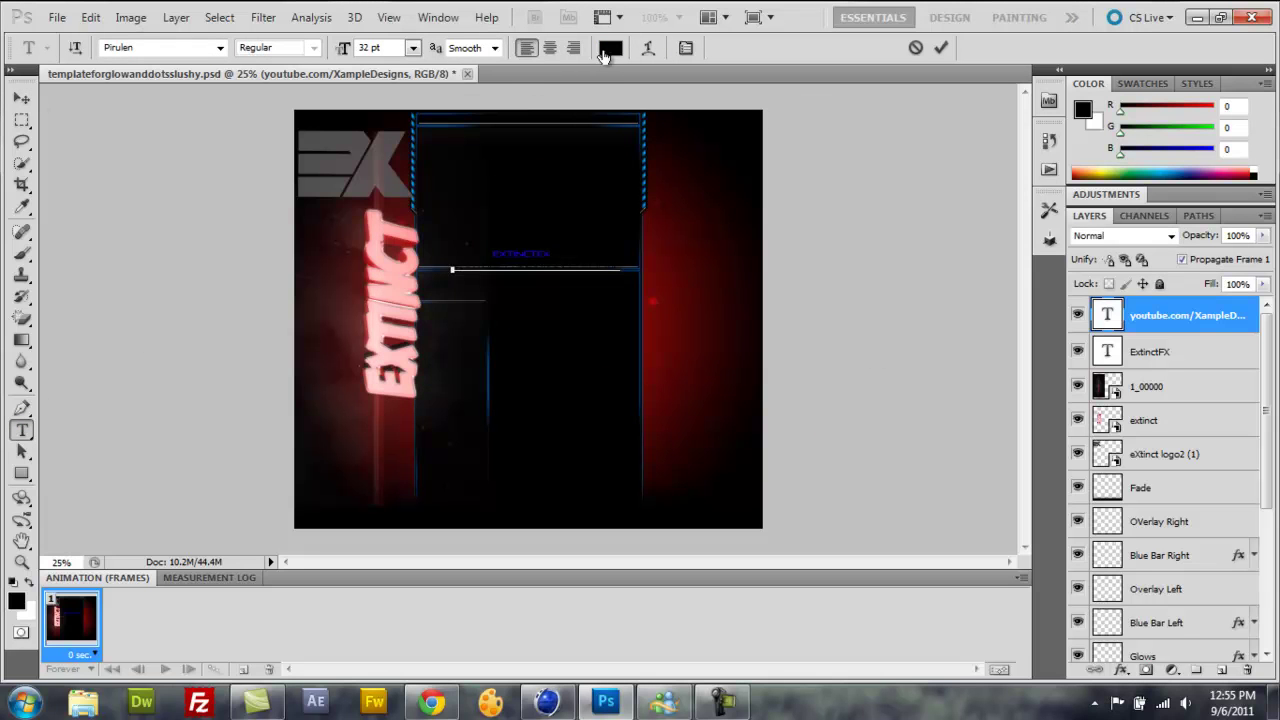
left_click(611, 47)
left_click(400, 167)
left_click(843, 158)
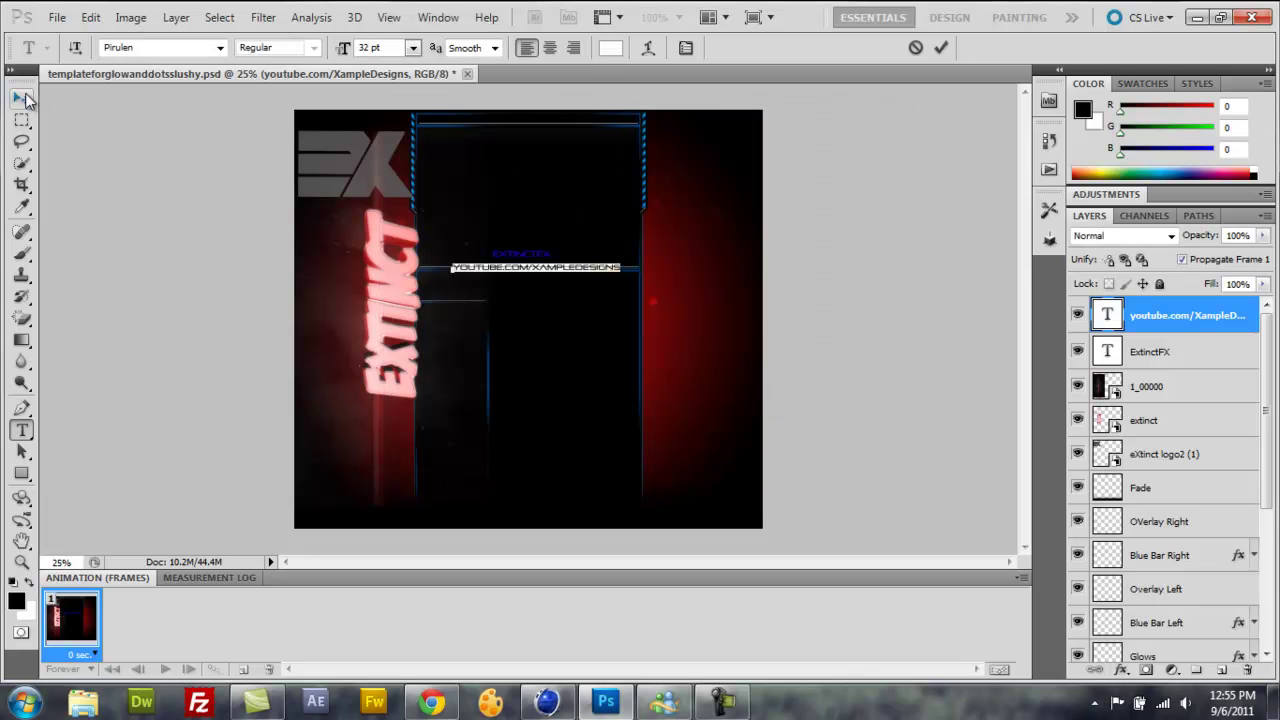
left_click(22, 98)
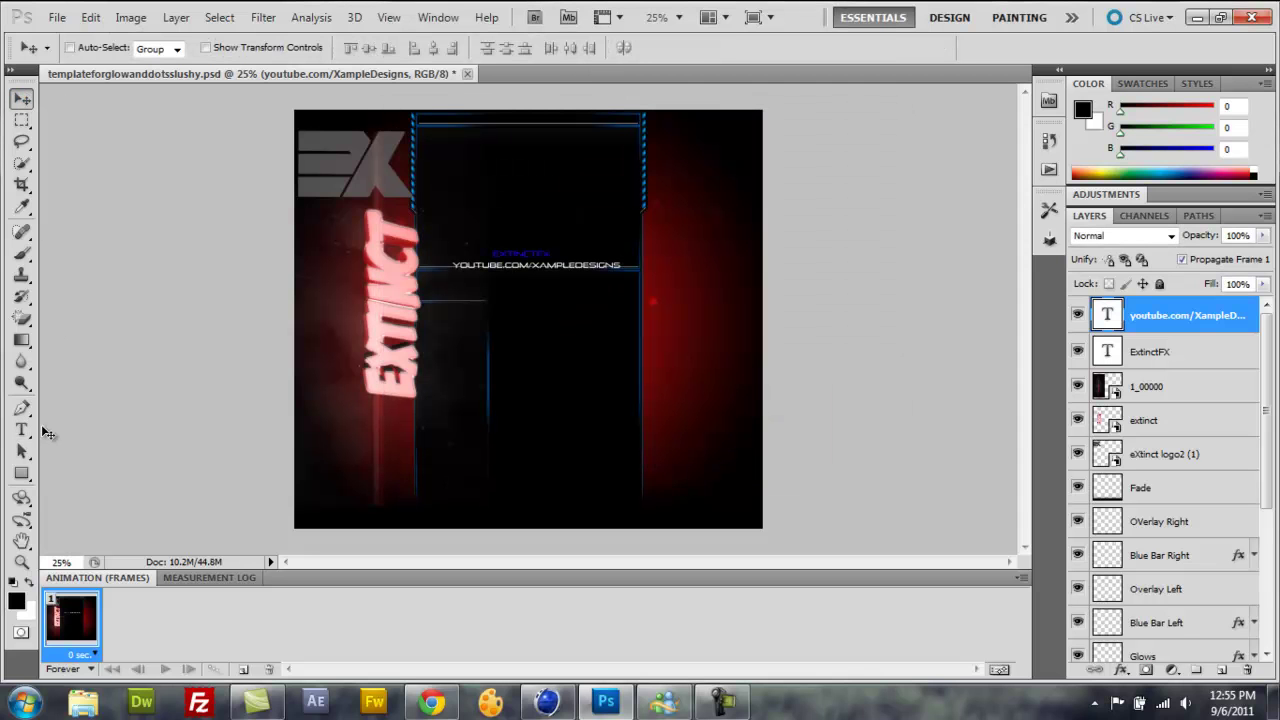
left_click(22, 430)
left_click(668, 244)
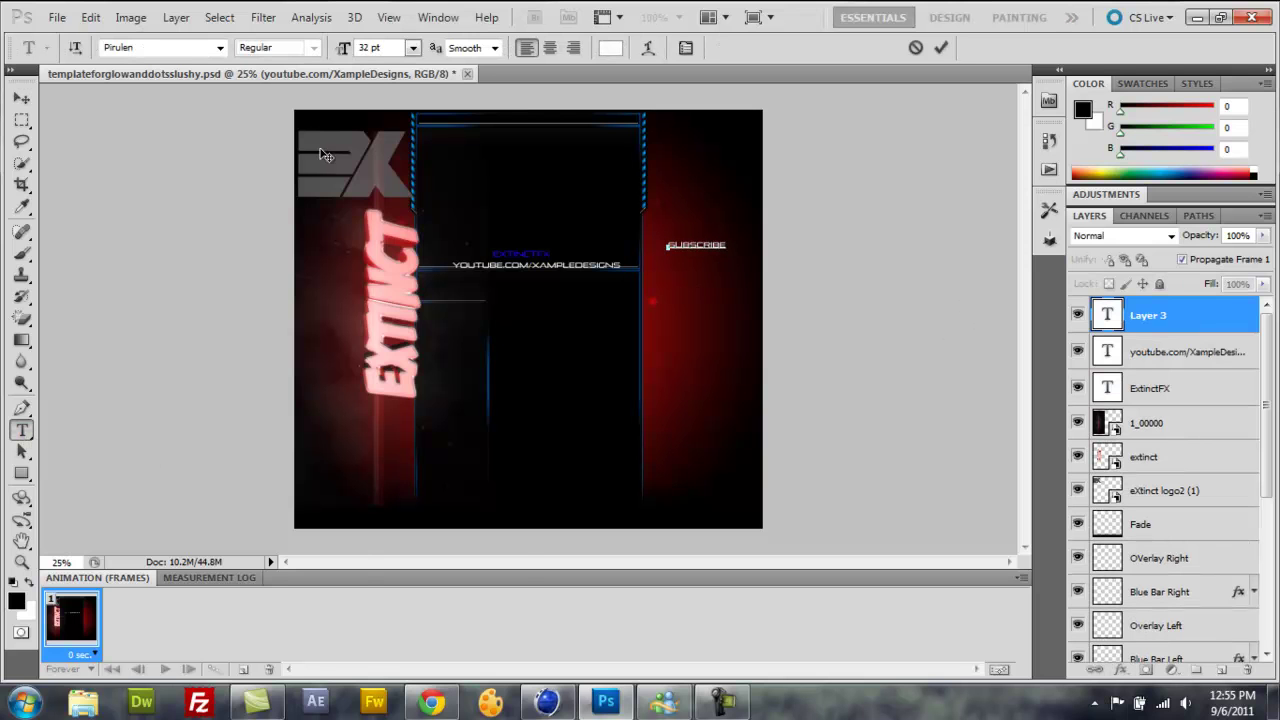
Step: Scale SUBSCRIBE larger and slightly wider, with reduced height
left_click(90, 17)
left_click(420, 383)
mouse_move(729, 253)
left_mouse_down()
mouse_move(788, 288)
mouse_move(640, 265)
left_mouse_up()
left_click_drag(742, 277, 753, 277)
left_click_drag(569, 283, 571, 270)
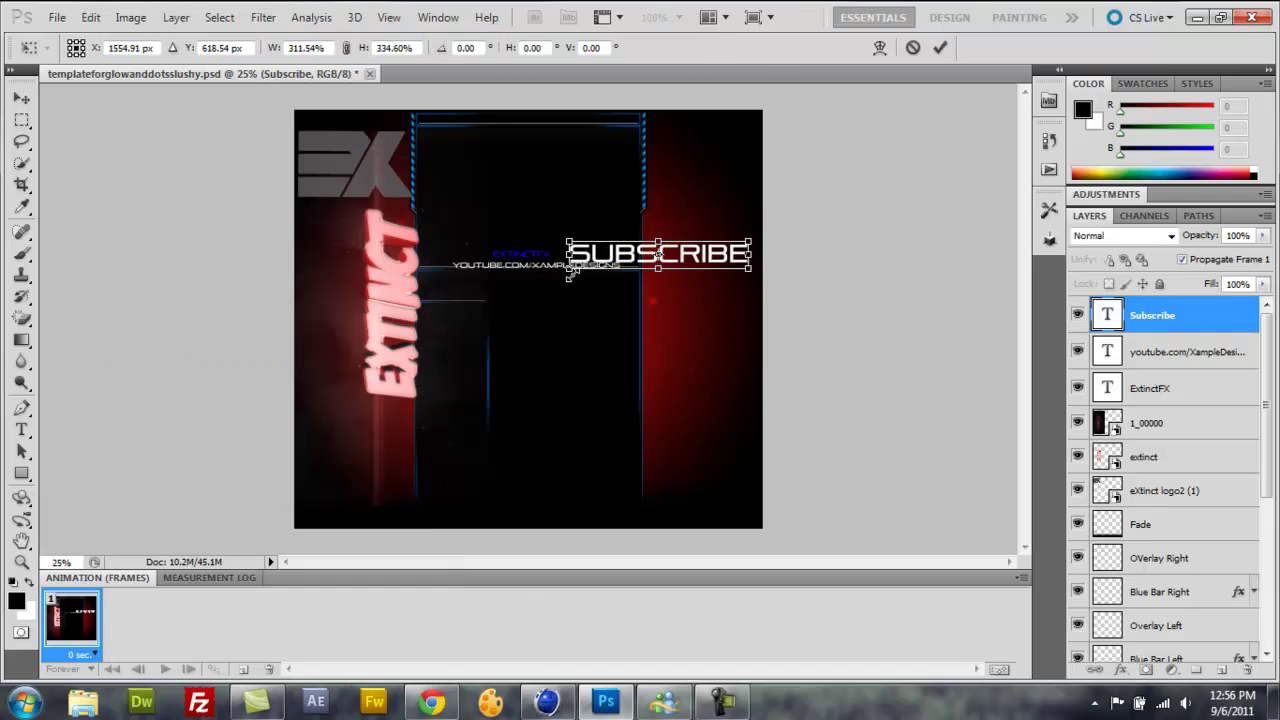
left_click(21, 98)
Step: Rotate SUBSCRIBE 90° clockwise to vertical and nudge it down
left_click(620, 277)
left_click(90, 17)
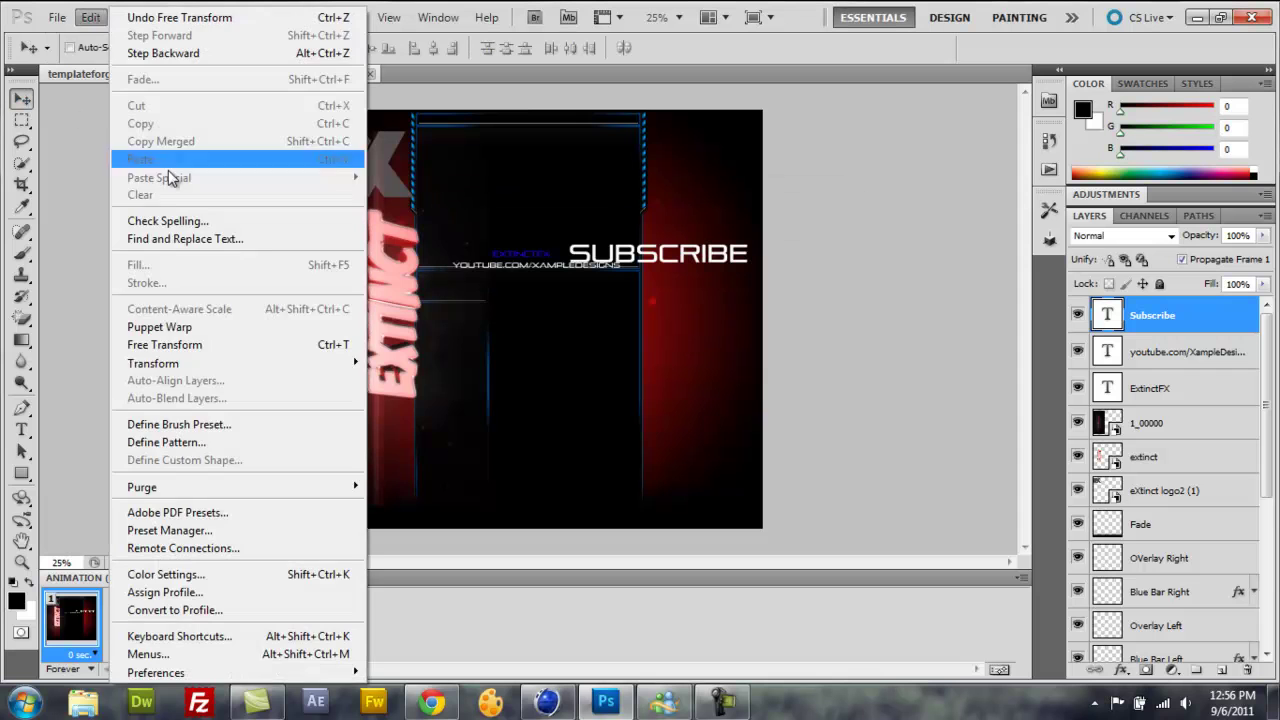
left_click(435, 539)
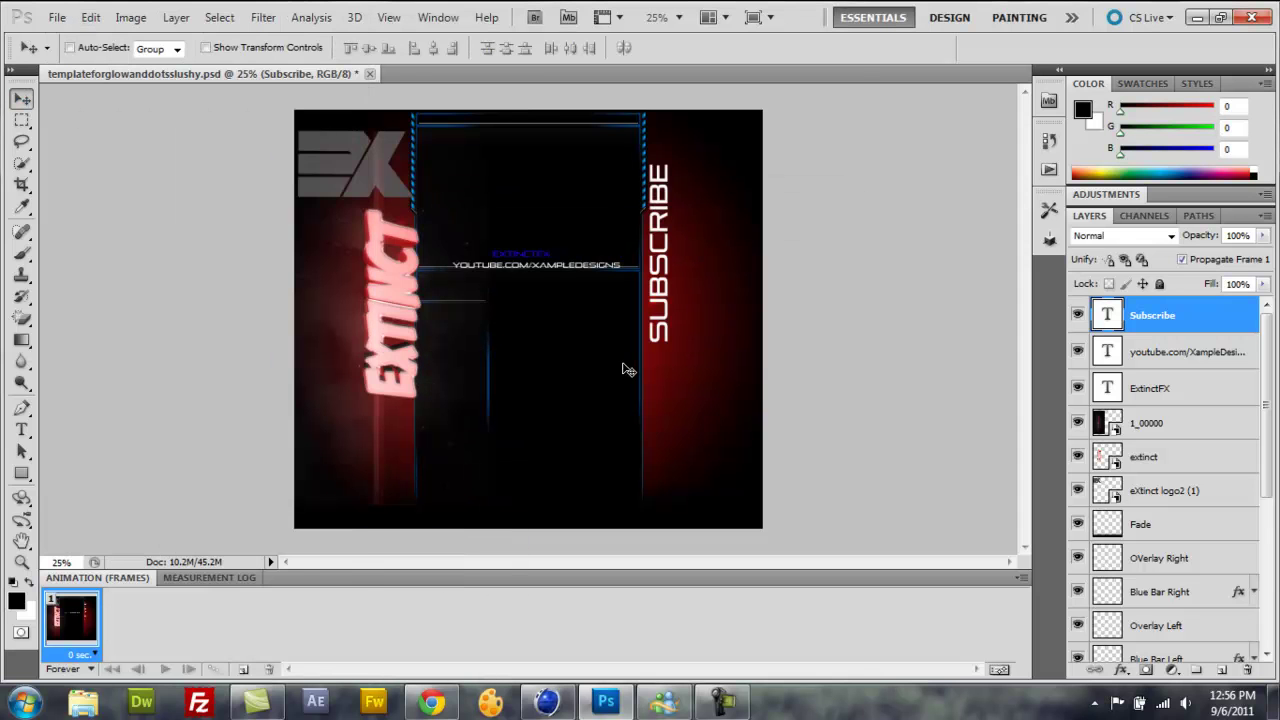
left_click(90, 17)
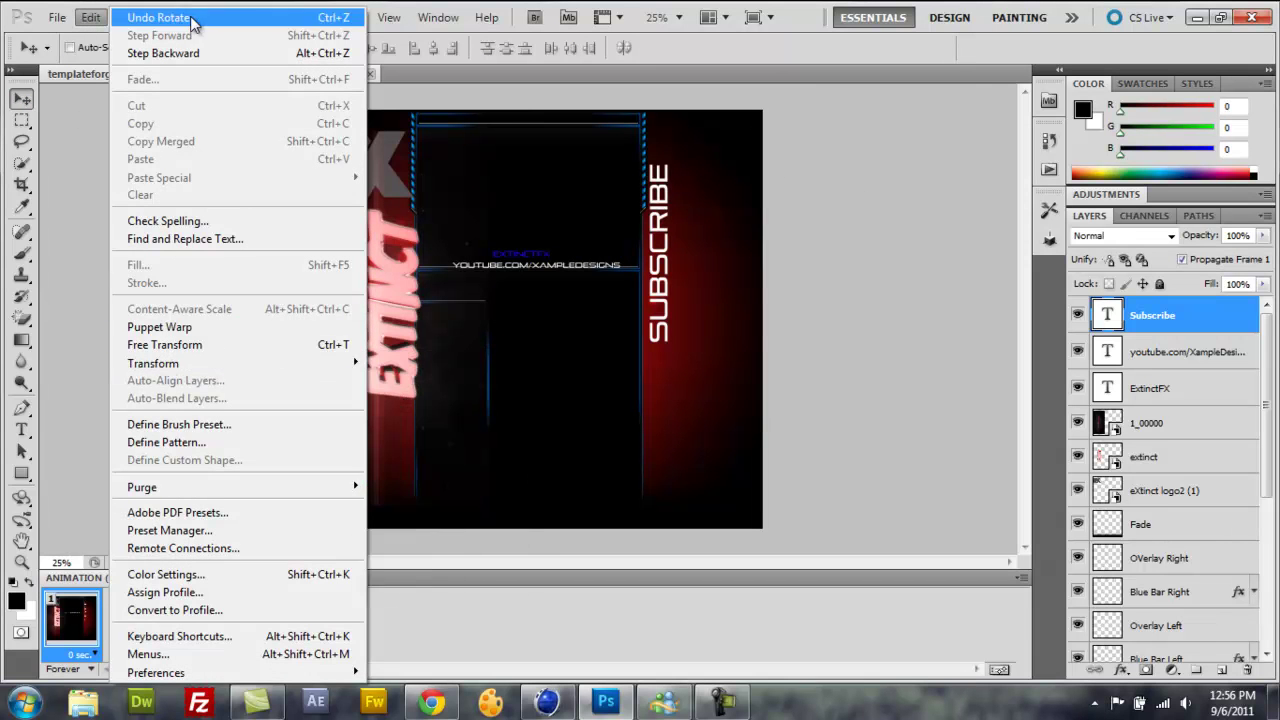
left_click(157, 17)
left_click(90, 17)
left_click(470, 517)
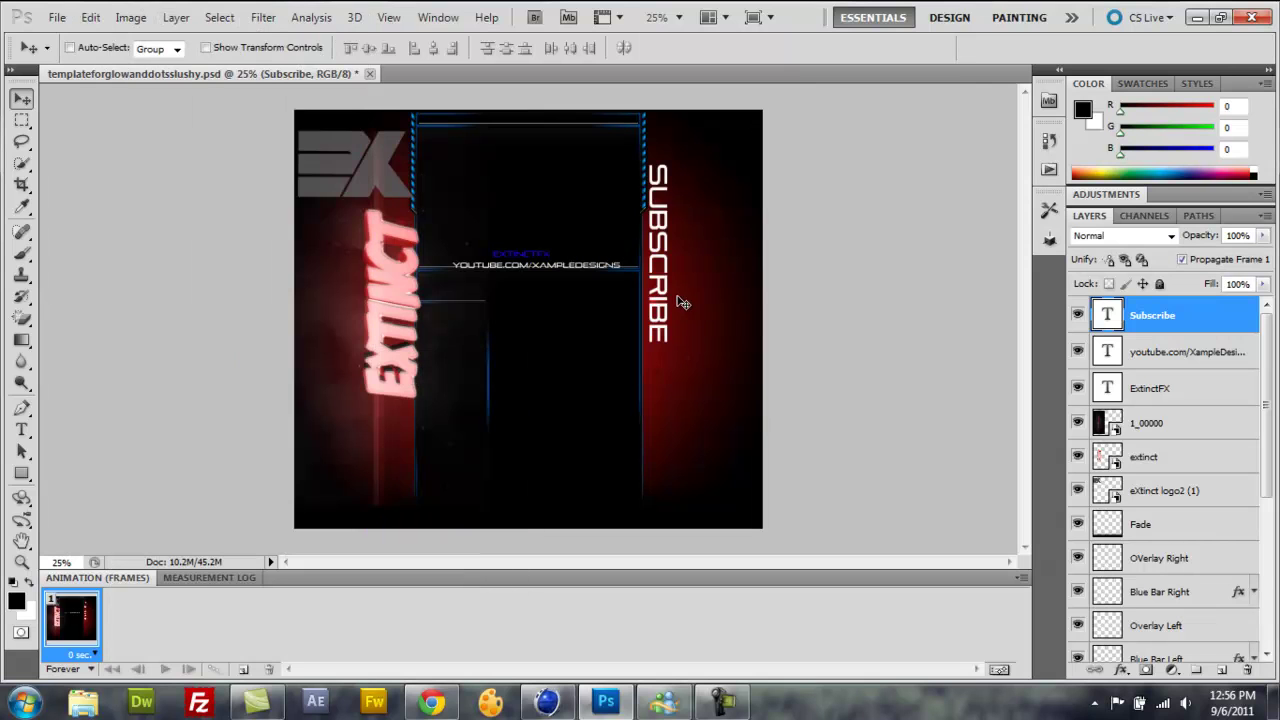
key("shift+Down")
key("shift+Down")
key("shift+Down")
key("shift+Down")
key("shift+Down")
key("shift+Down")
key("shift+Down")
key("shift+Down")
key("shift+Down")
key("shift+Down")
Step: Apply a final transform to the vertical SUBSCRIBE text
left_click(92, 17)
mouse_move(153, 363)
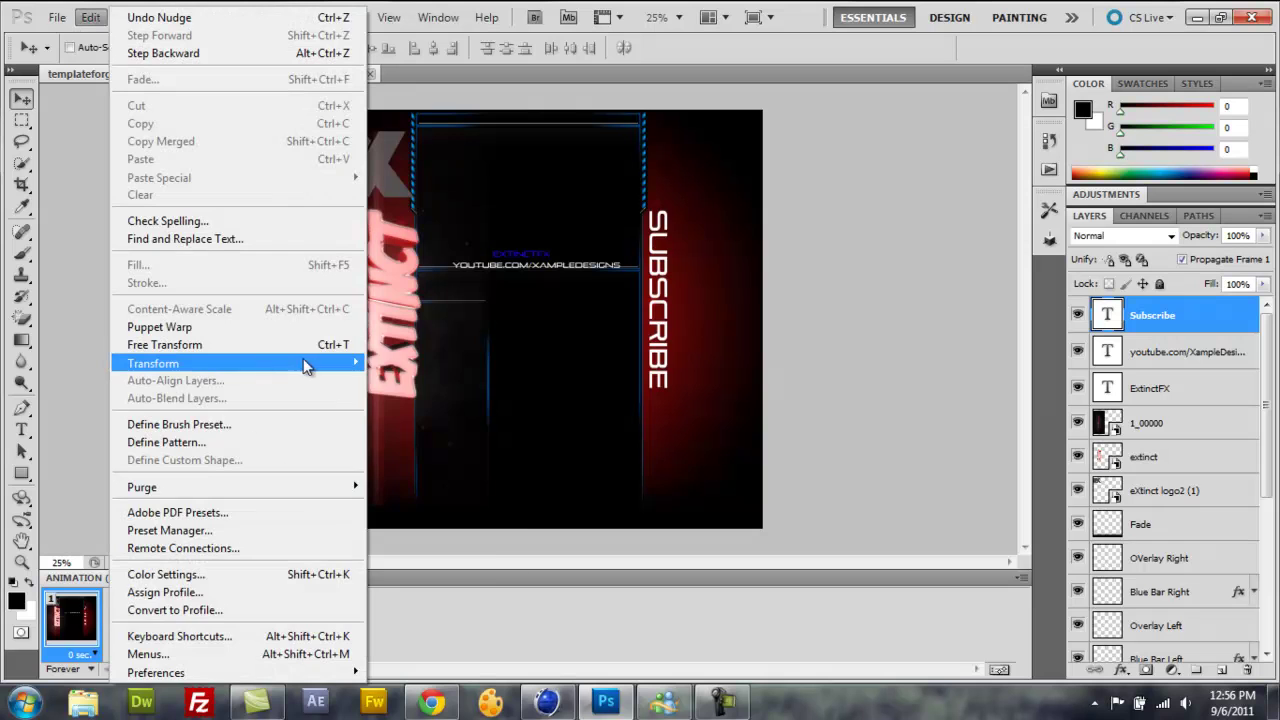
left_click(400, 390)
left_click(18, 100)
key("Return")
Step: Place the aim_logo image beside SUBSCRIBE
left_click(57, 17)
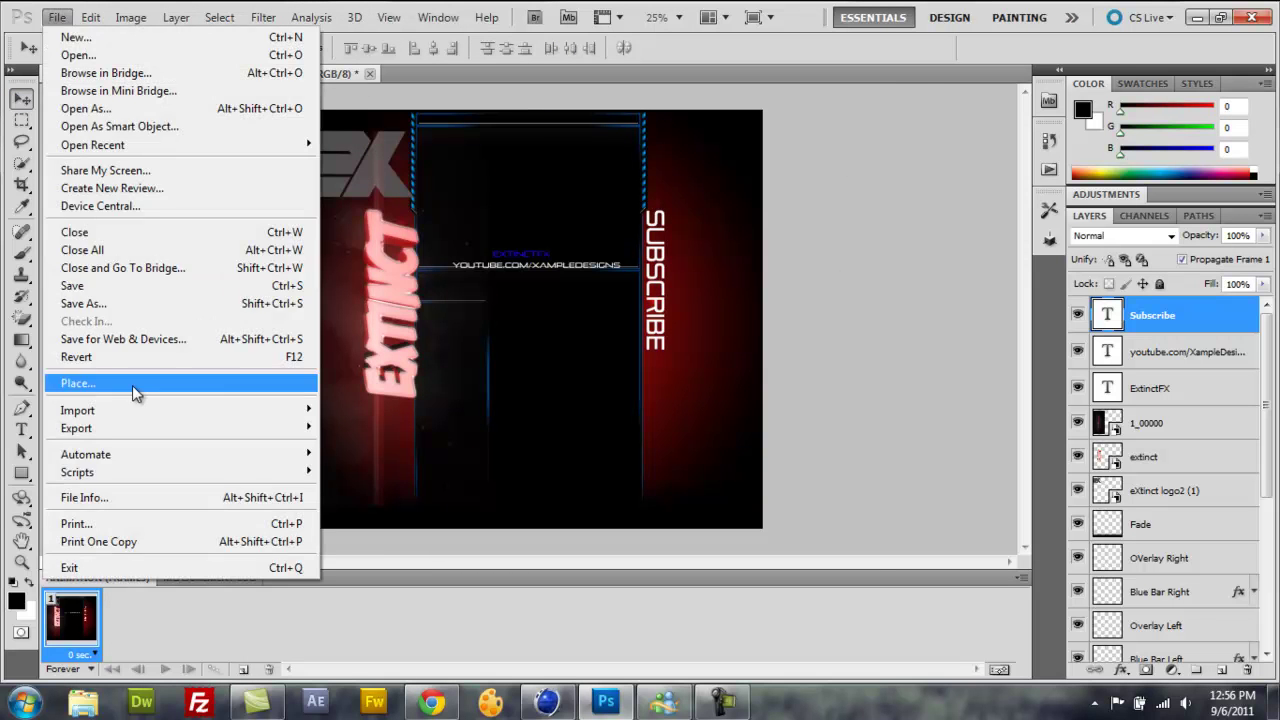
left_click(60, 380)
left_click(749, 75)
double_click(514, 160)
left_click(514, 160)
double_click(514, 160)
mouse_move(539, 339)
left_mouse_down()
mouse_move(691, 388)
mouse_move(677, 386)
left_mouse_up()
left_click(22, 98)
key("Return")
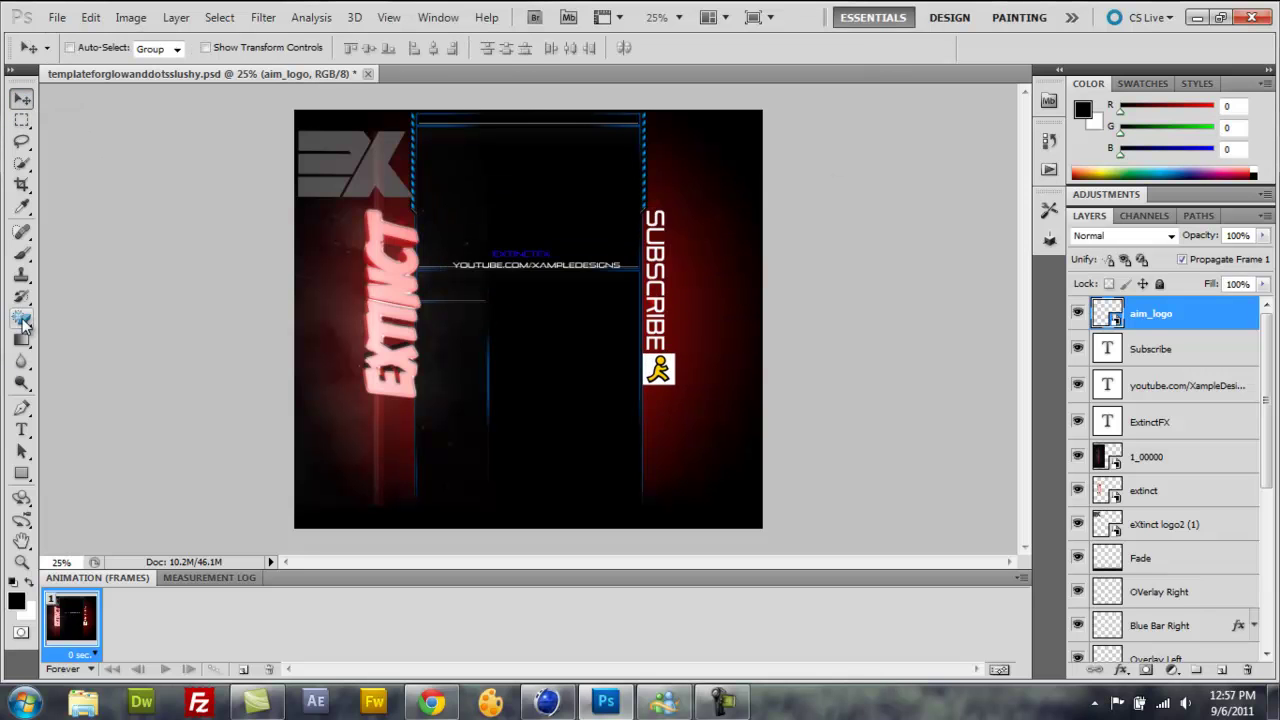
Step: Rasterize the AIM logo and Magic Erase its white background
left_click(22, 318)
left_click(657, 376)
left_click(591, 286)
left_click(660, 372)
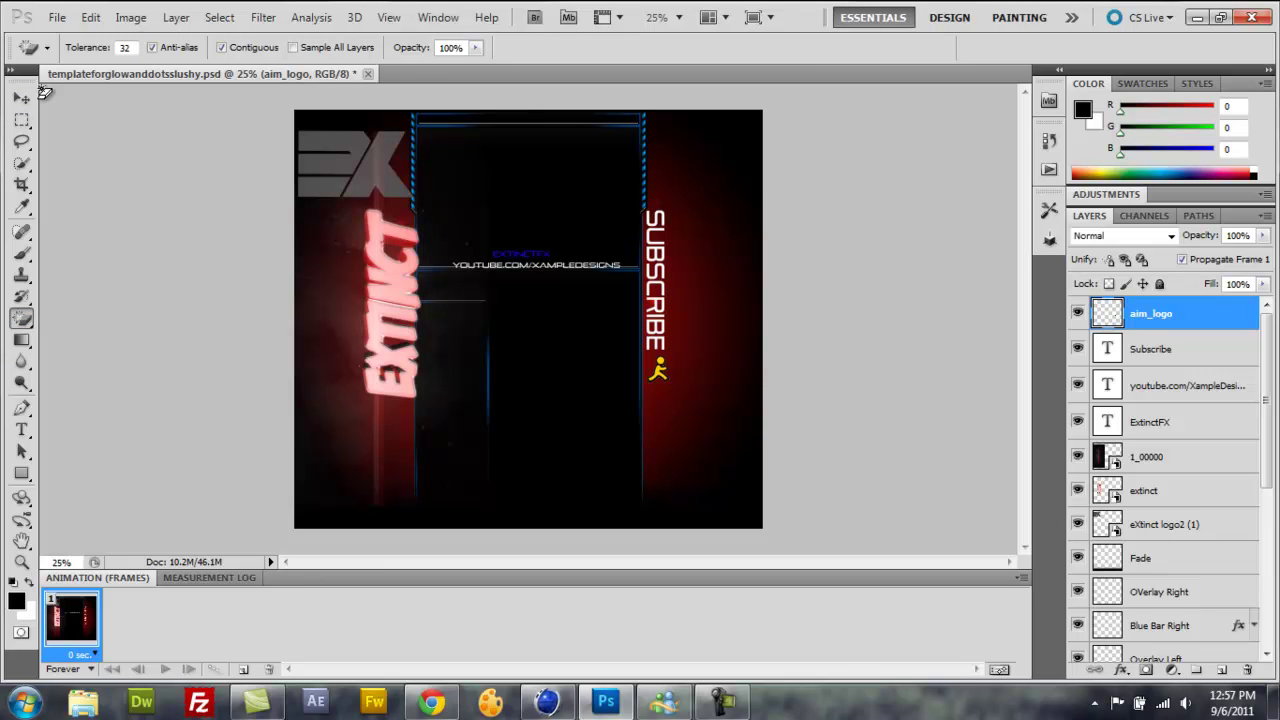
left_click(22, 98)
Step: Place the Twitter bird, shrink it to icon size, and set it below the AIM logo
left_click(57, 17)
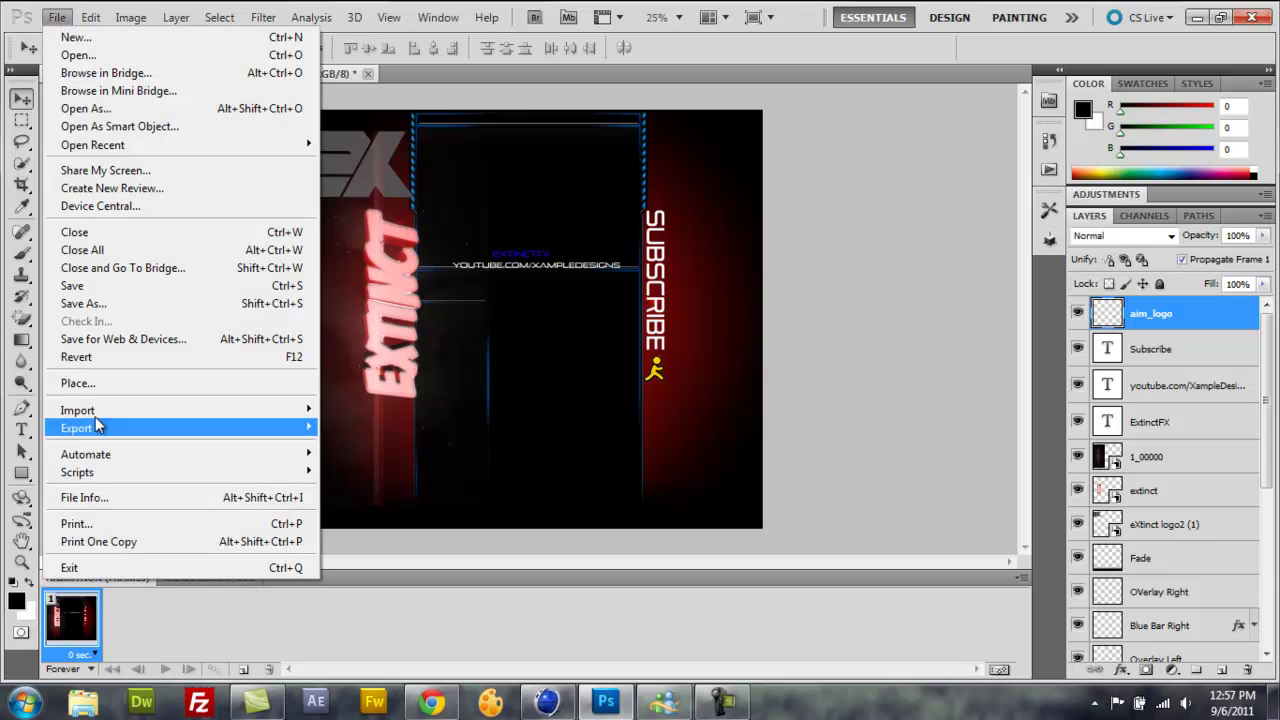
left_click(75, 383)
double_click(803, 170)
left_click_drag(884, 540, 365, 232)
key("Return")
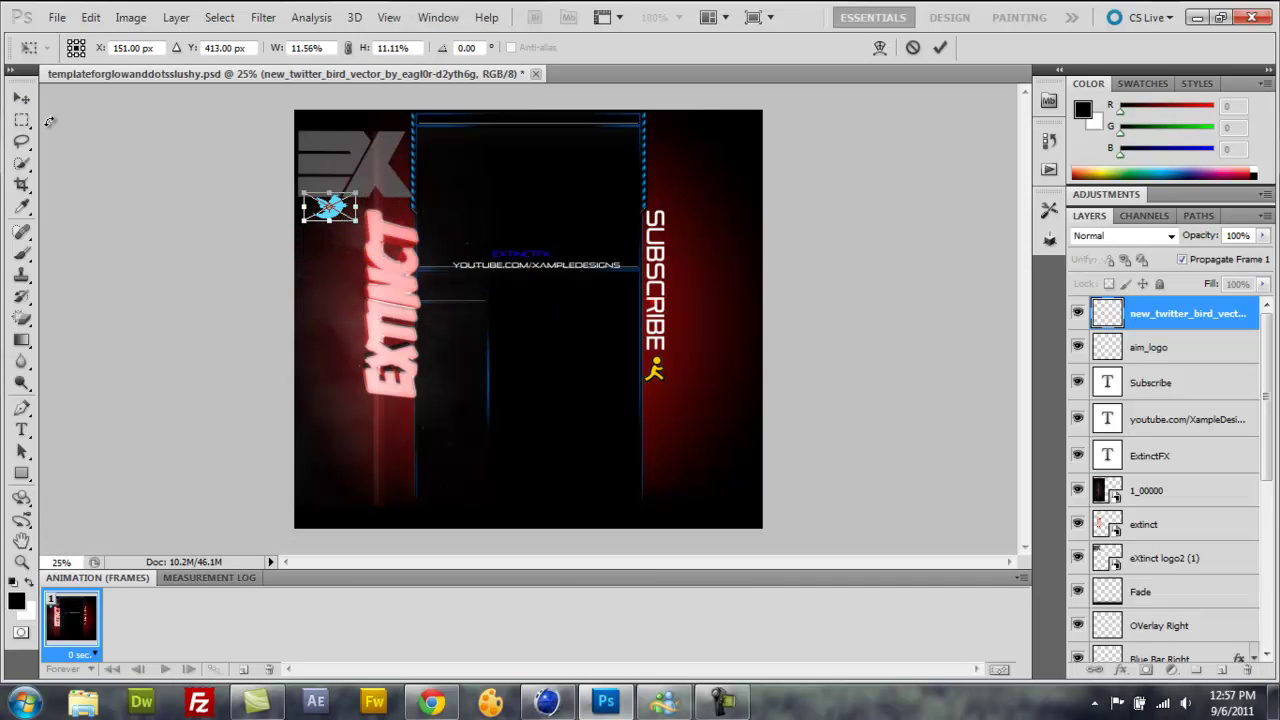
left_click_drag(662, 435, 661, 415)
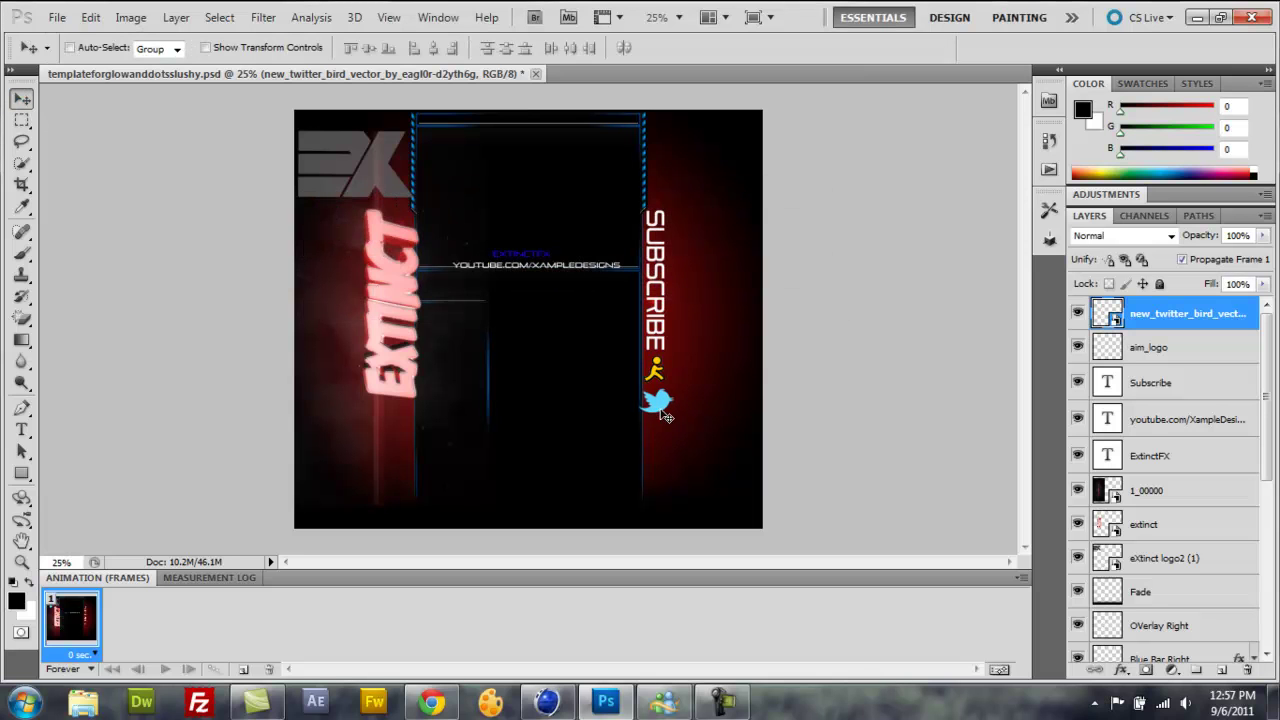
Step: Place the skype_logo image below the Twitter bird
left_click(1160, 348)
left_click(57, 17)
left_click(29, 389)
left_click(706, 290)
left_click(854, 523)
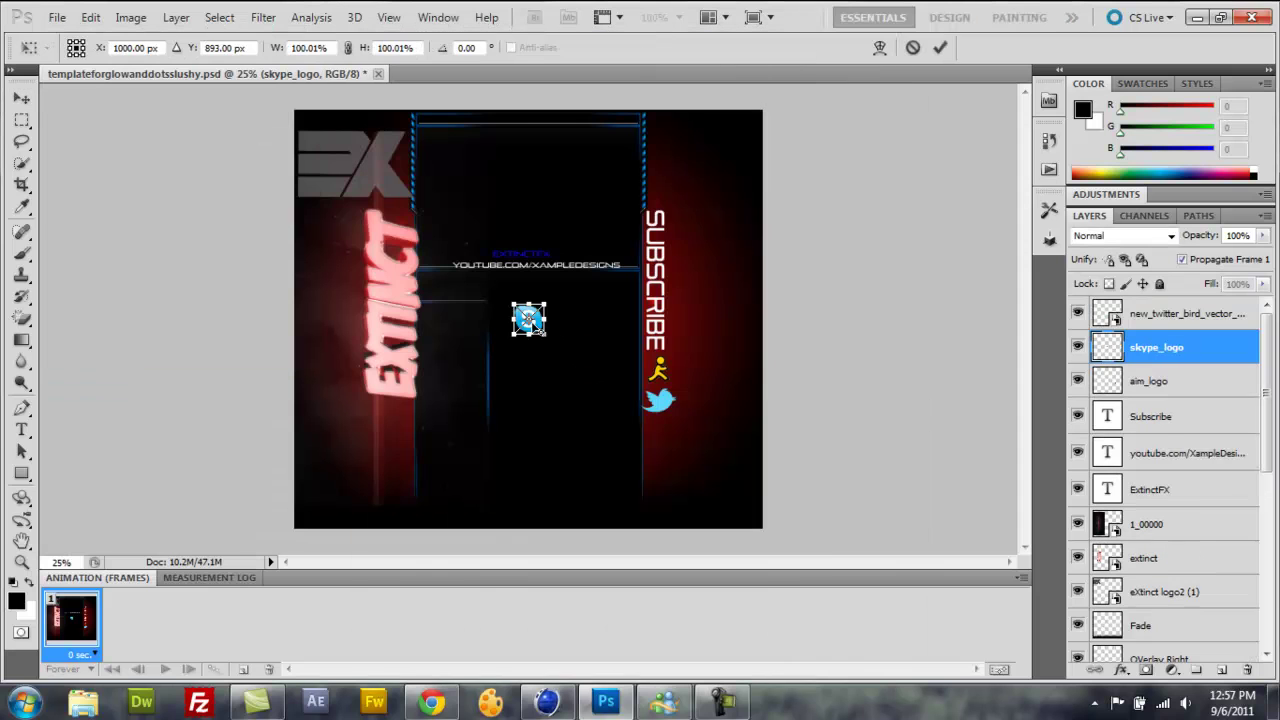
left_click_drag(538, 326, 662, 437)
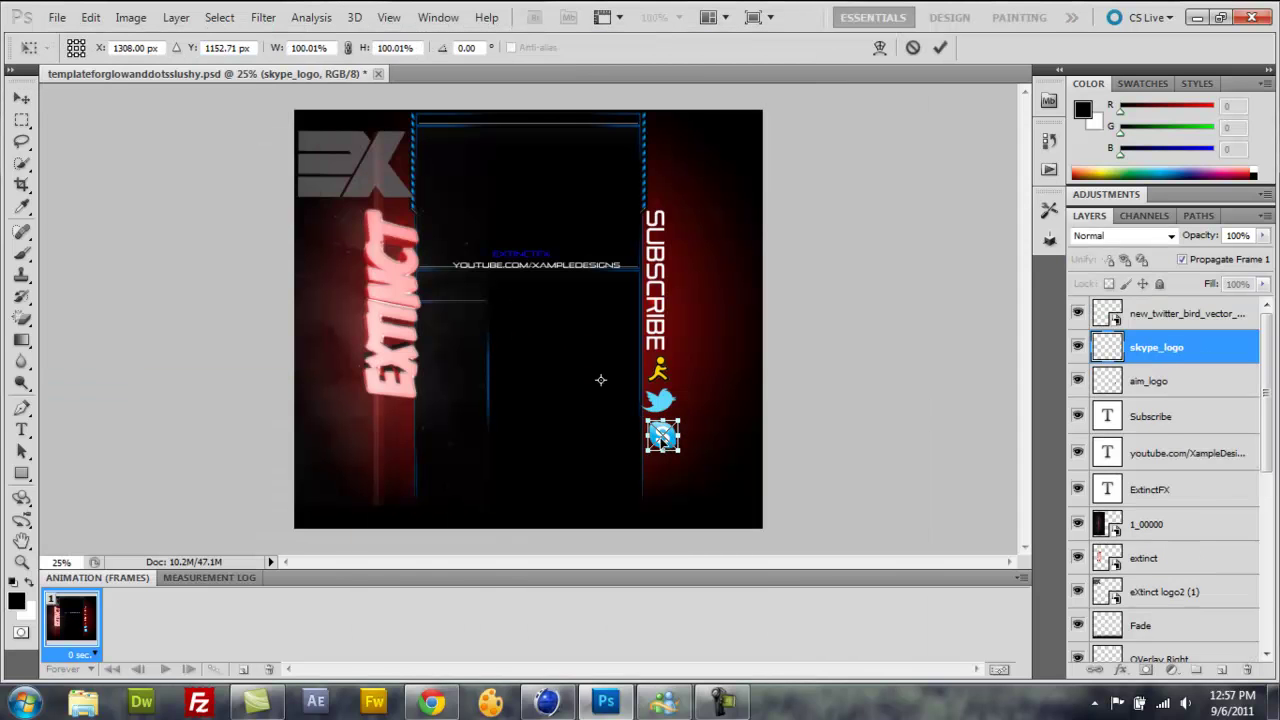
key("Return")
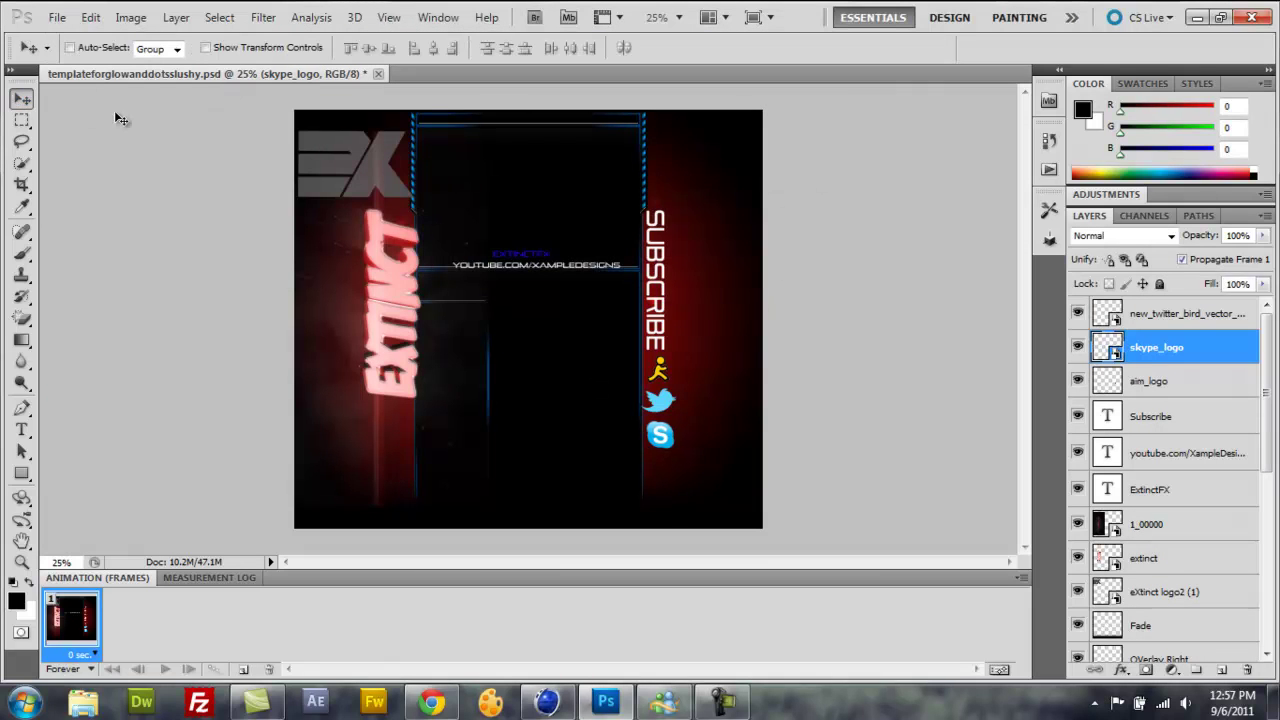
left_click(55, 17)
Step: In Save for Web & Devices, set JPEG quality to 74
left_click(91, 342)
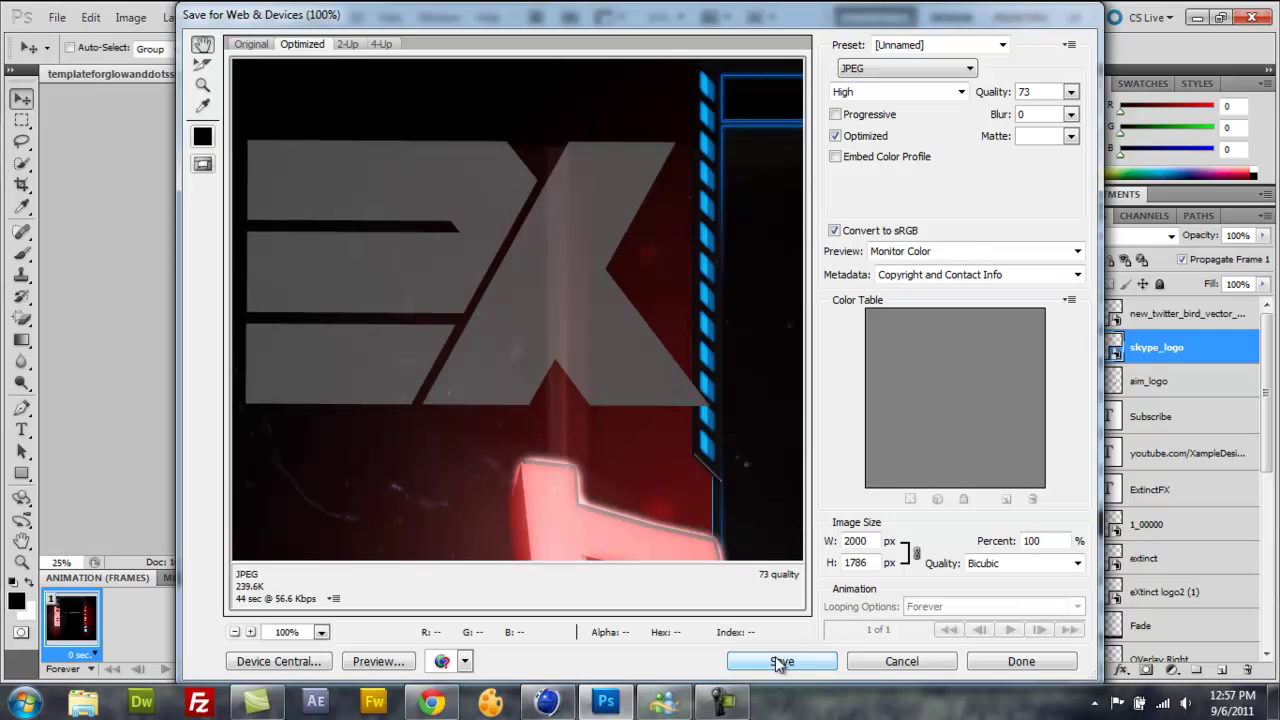
left_click(1071, 91)
left_click_drag(1046, 117, 1048, 120)
left_click(782, 661)
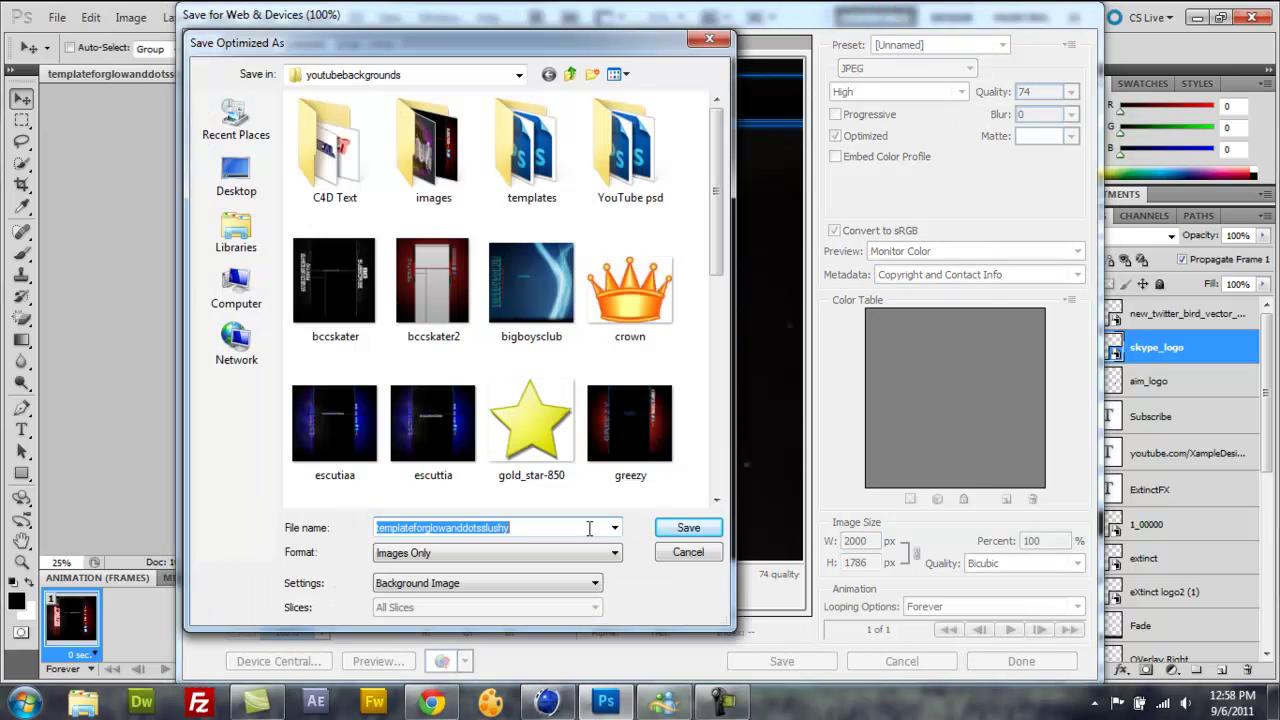
Step: Save the JPEG to the Desktop as extinctfx
left_click(570, 75)
left_click(237, 172)
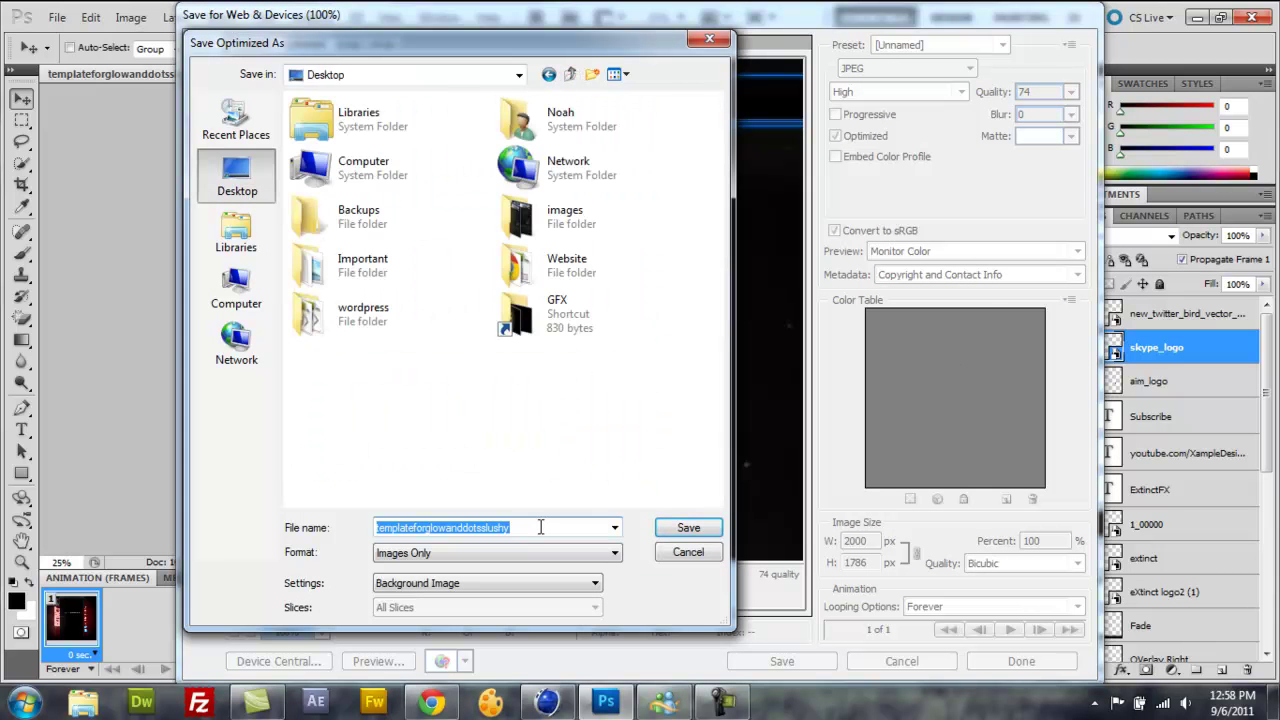
type("in")
key("BackSpace")
key("BackSpace")
mouse_move(440, 50)
left_mouse_down()
mouse_move(585, 205)
mouse_move(588, 115)
left_mouse_up()
type("extinctfx")
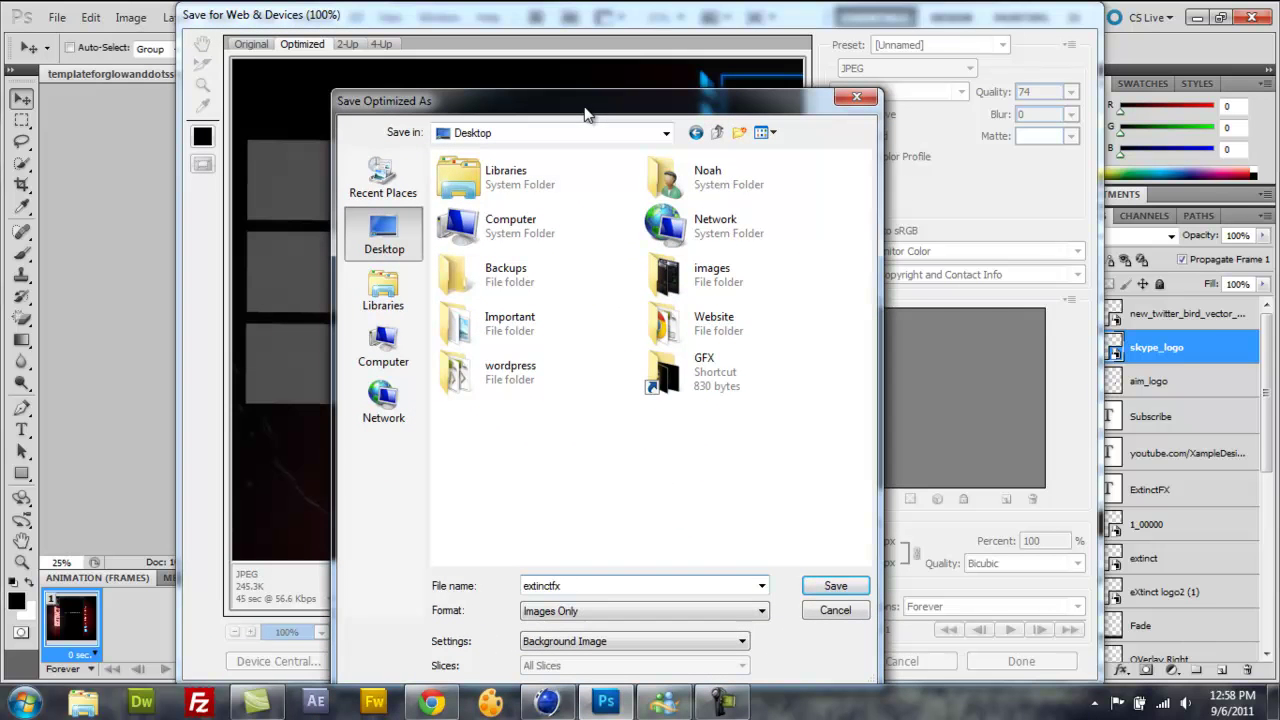
key("Return")
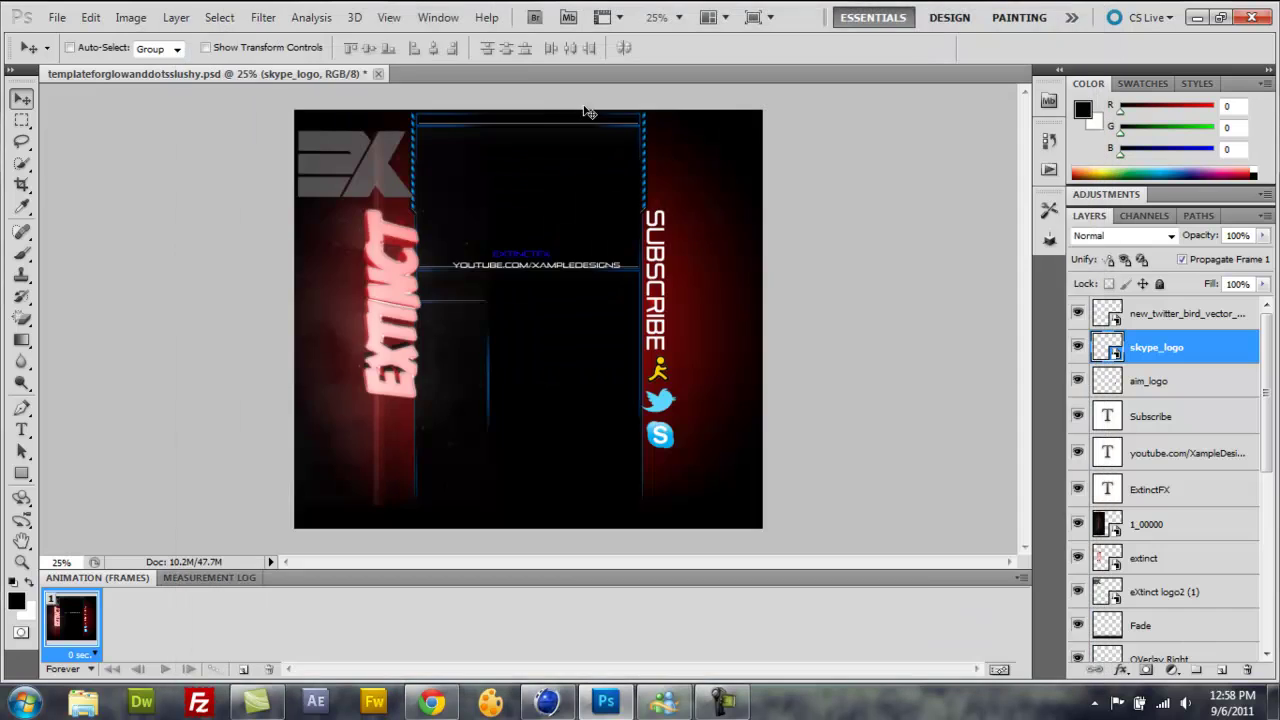
Step: Minimize Photoshop, close the unresponsive Dreamweaver, and open the exported JPG
left_click(1197, 17)
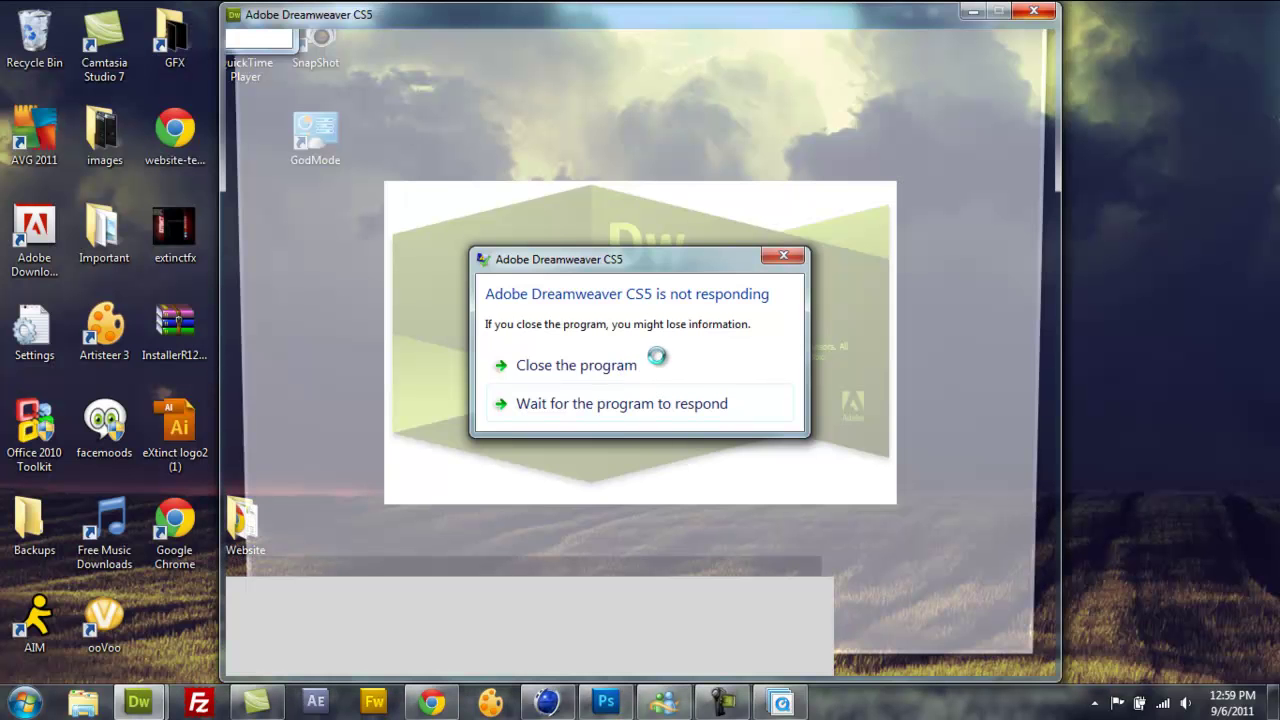
left_click(627, 366)
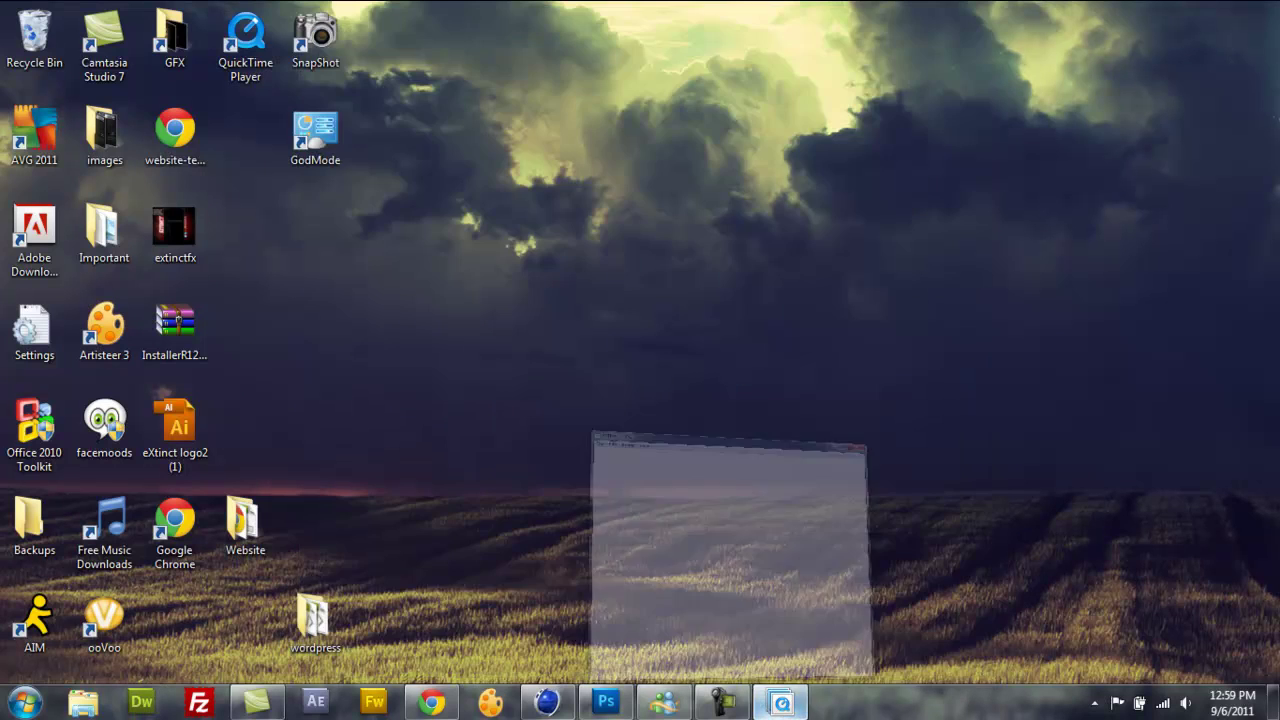
left_click(723, 703)
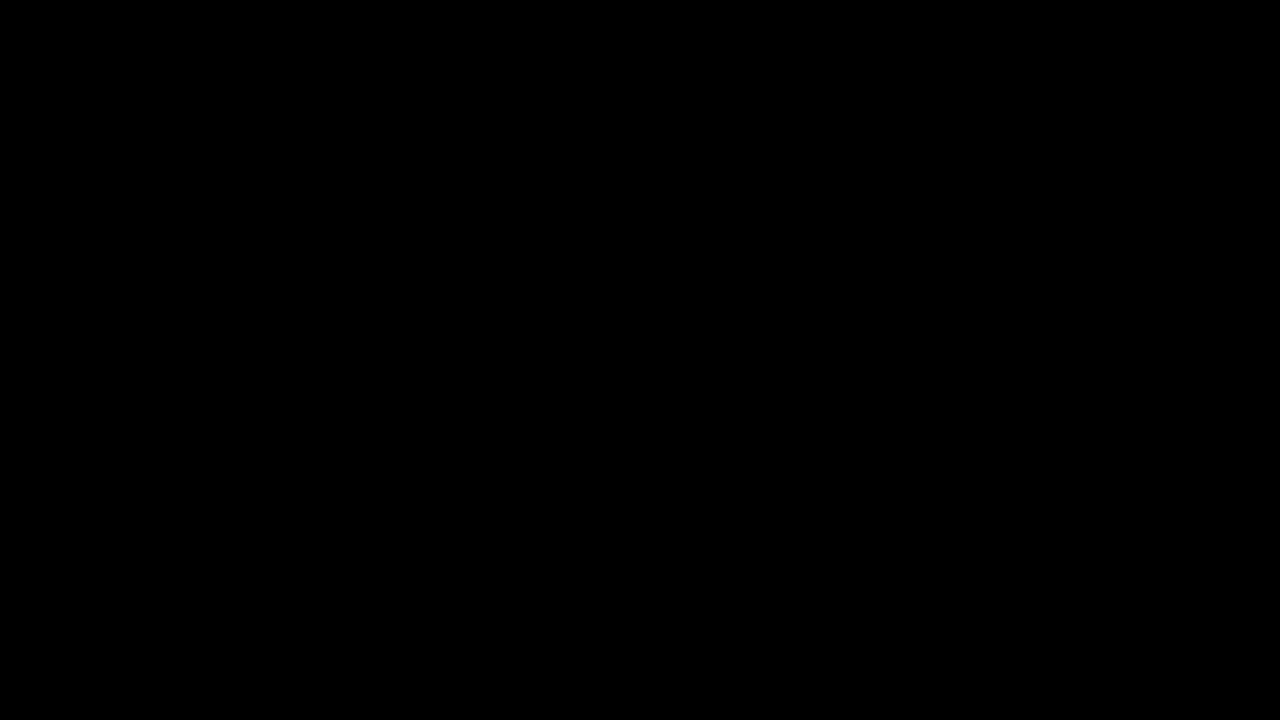